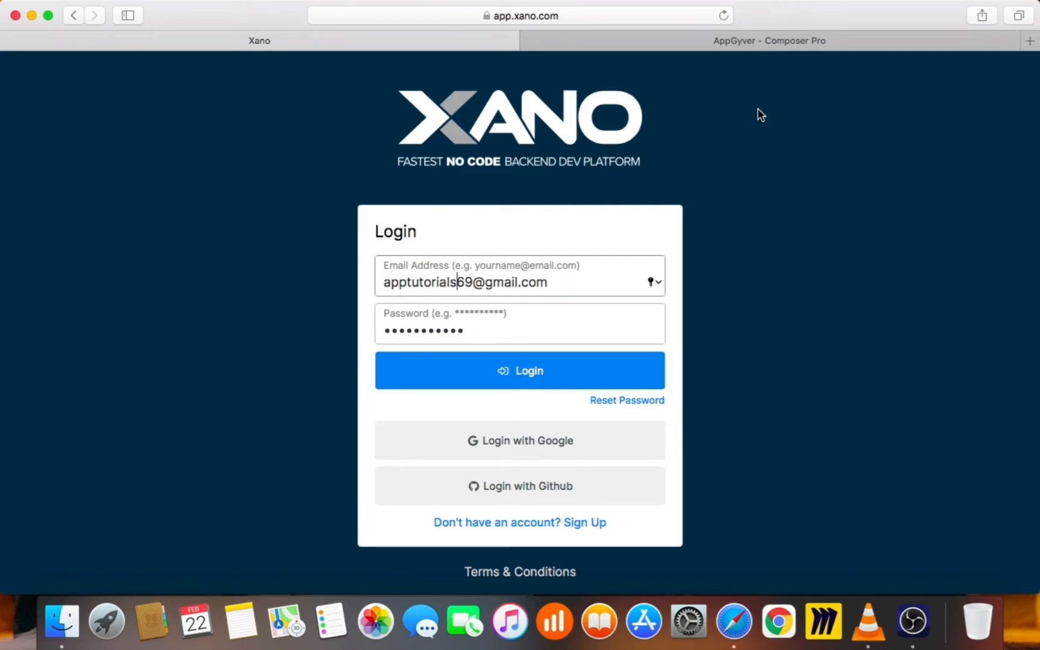
Log in to Xano with the saved credentials and dismiss the browser's save-password banner
click(751, 41)
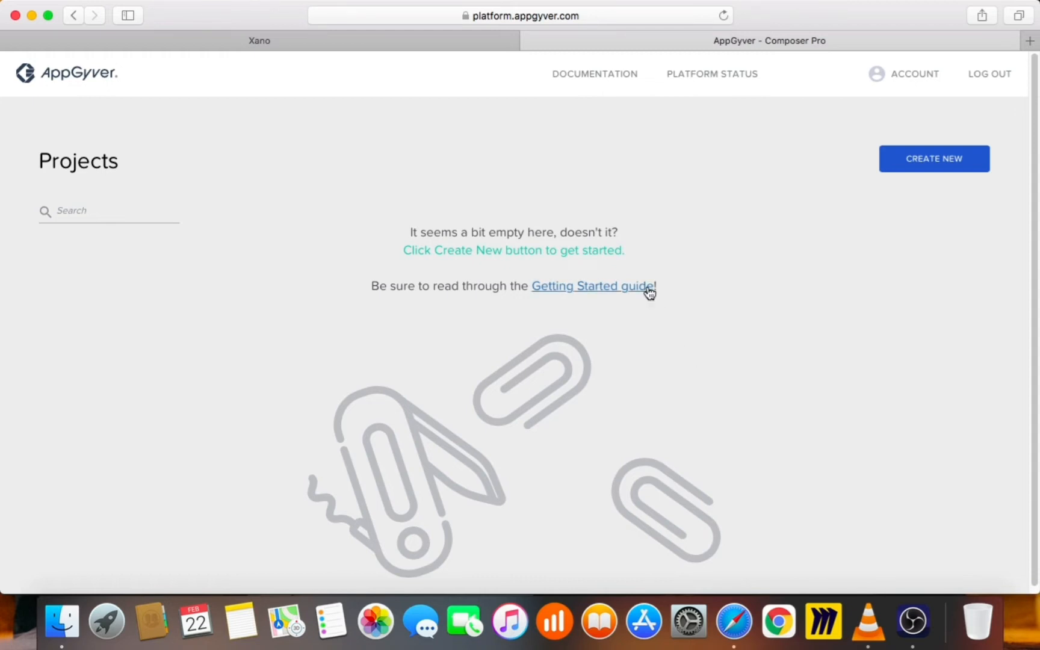
click(440, 42)
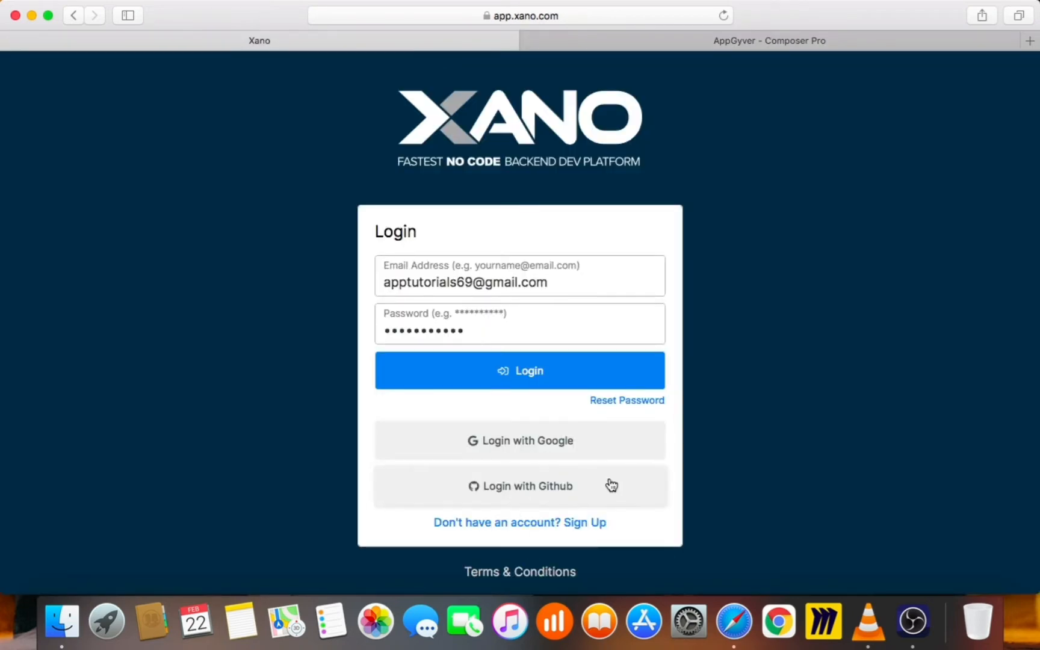
click(610, 374)
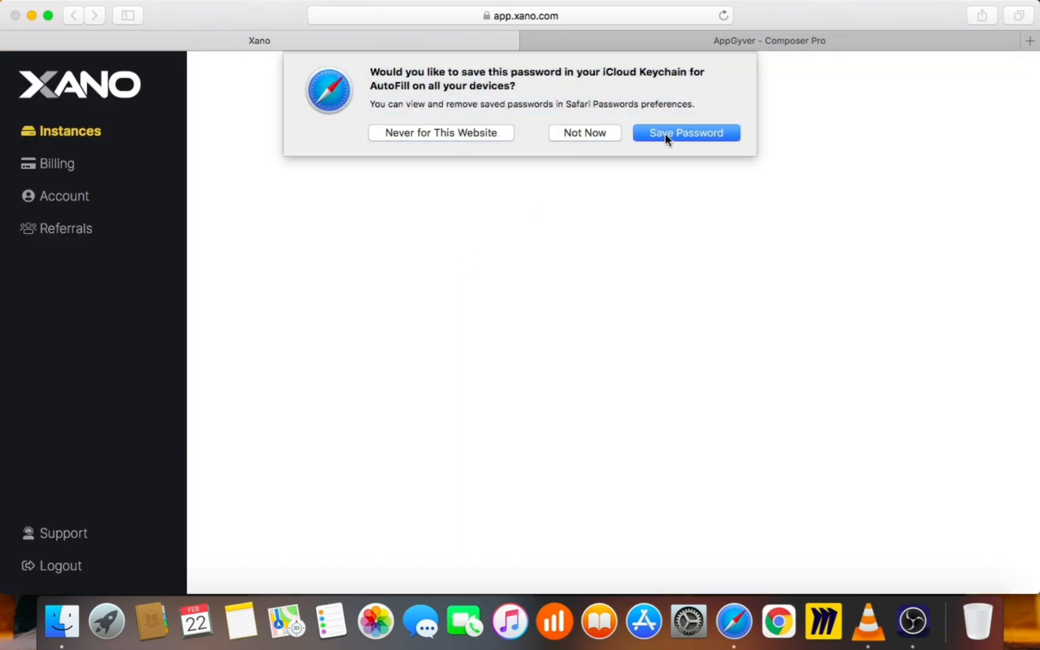
click(667, 133)
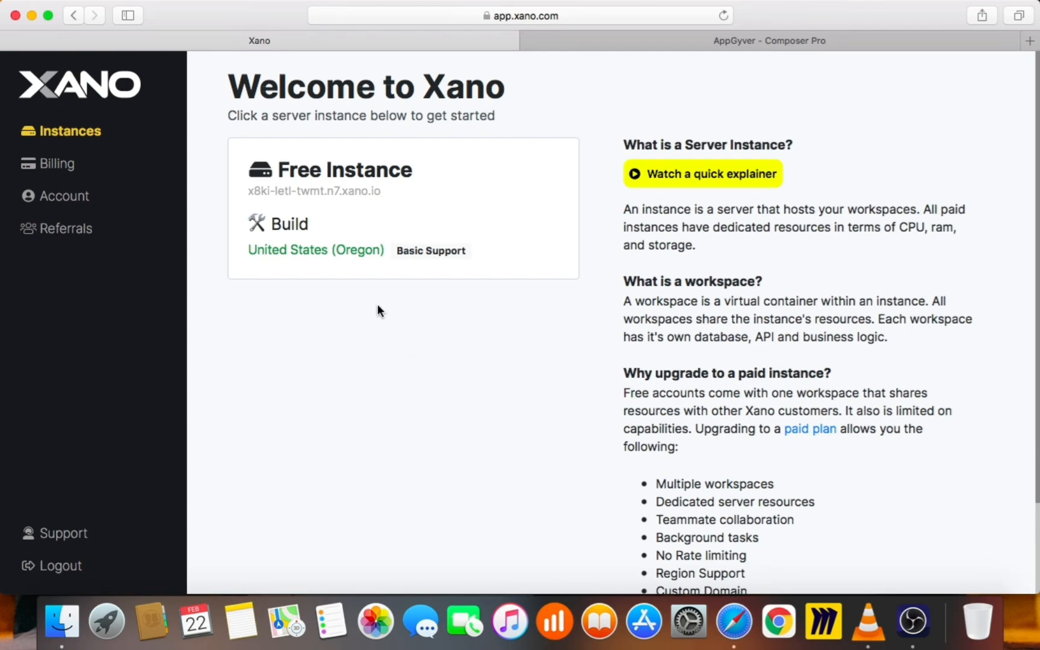
Open the Free Instance listed on the Welcome to Xano page
click(313, 189)
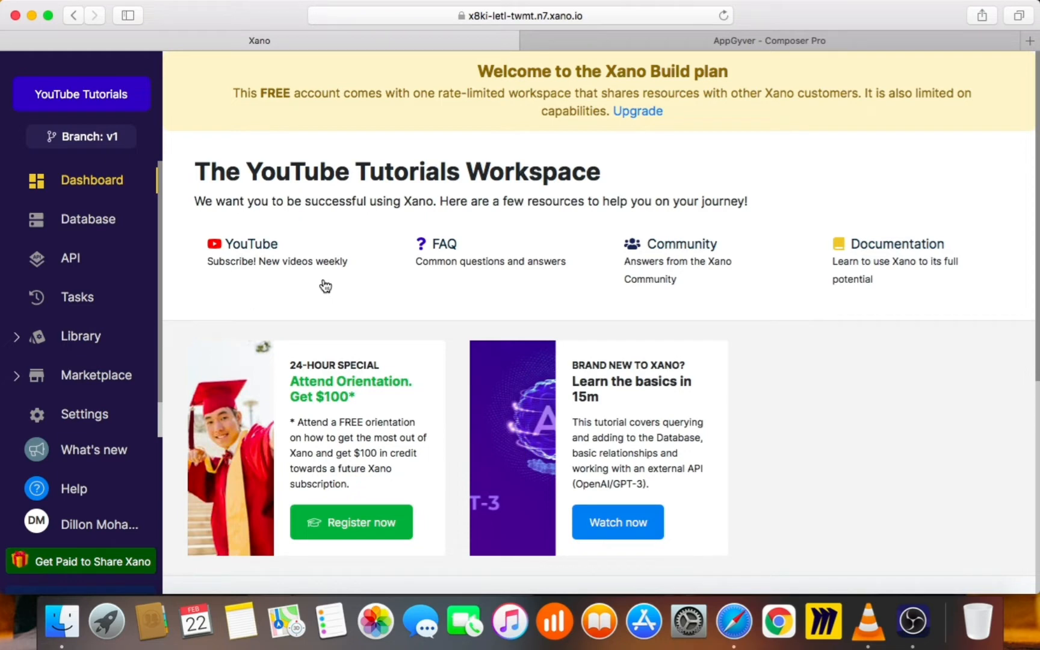
Scroll down the YouTube Tutorials workspace dashboard
scroll(349, 353, down, 6)
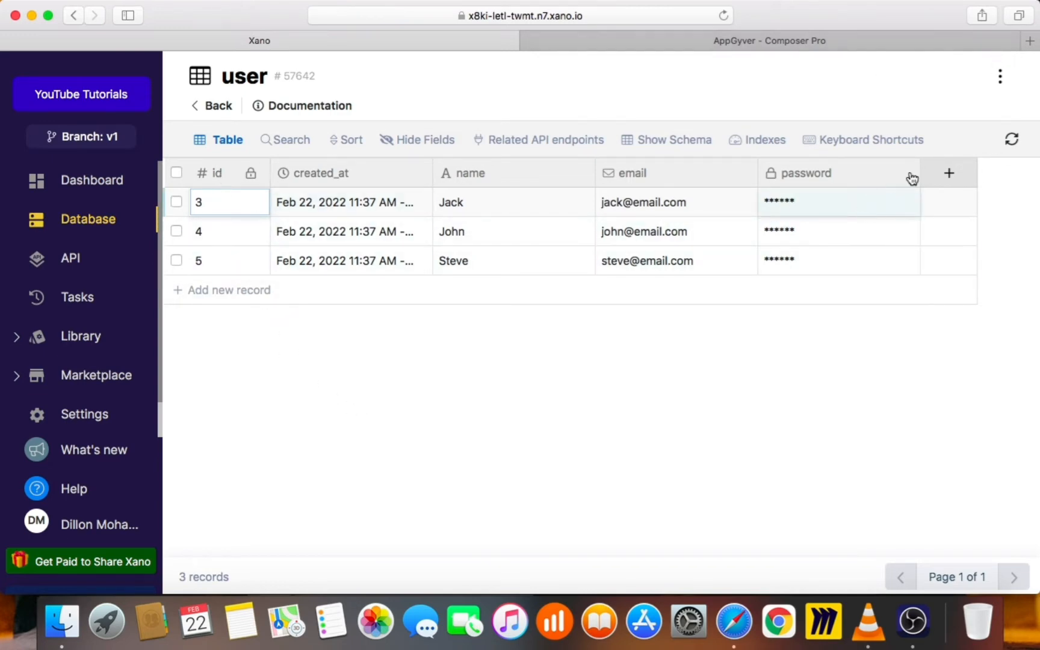
Browse the new-column field type chooser, then close it without adding anything
click(951, 173)
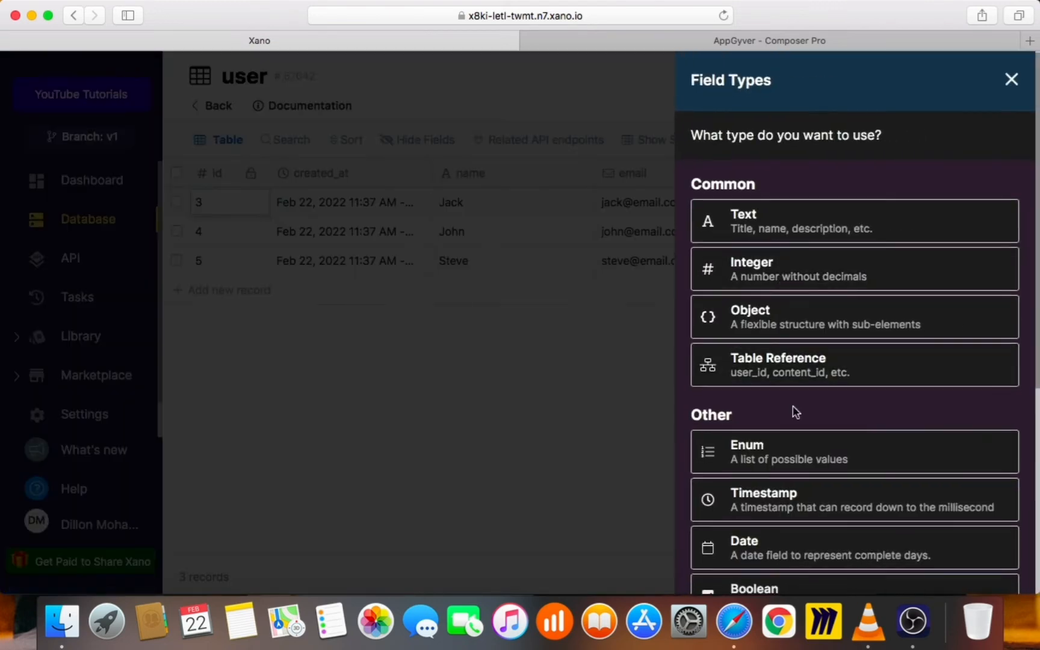
scroll(793, 414, down, 5)
scroll(798, 415, up, 5)
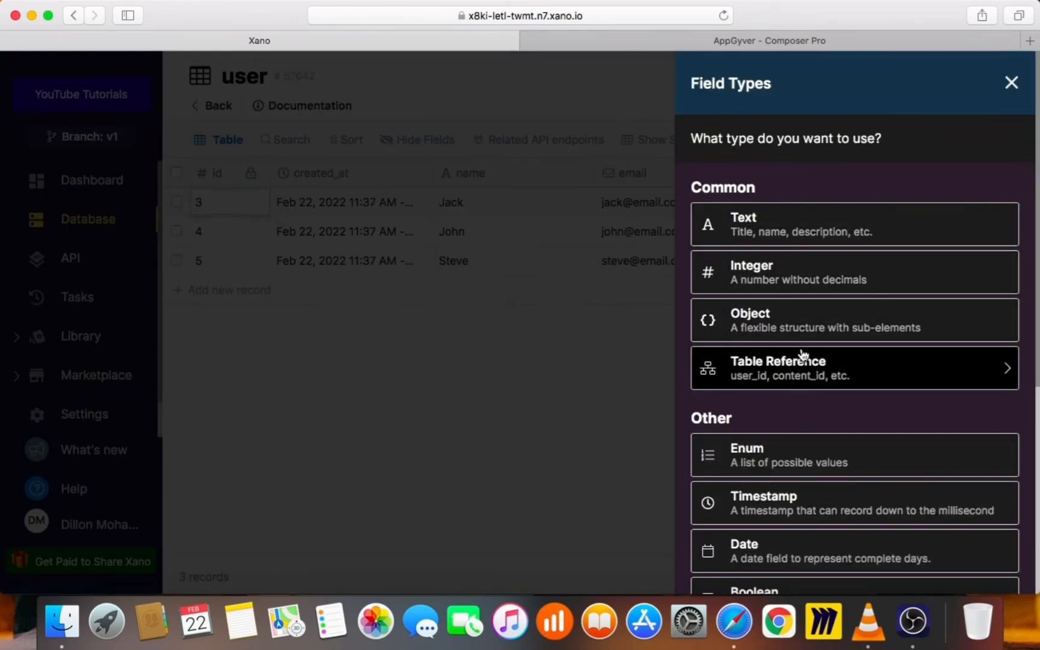
scroll(885, 383, down, 2)
scroll(887, 386, down, 5)
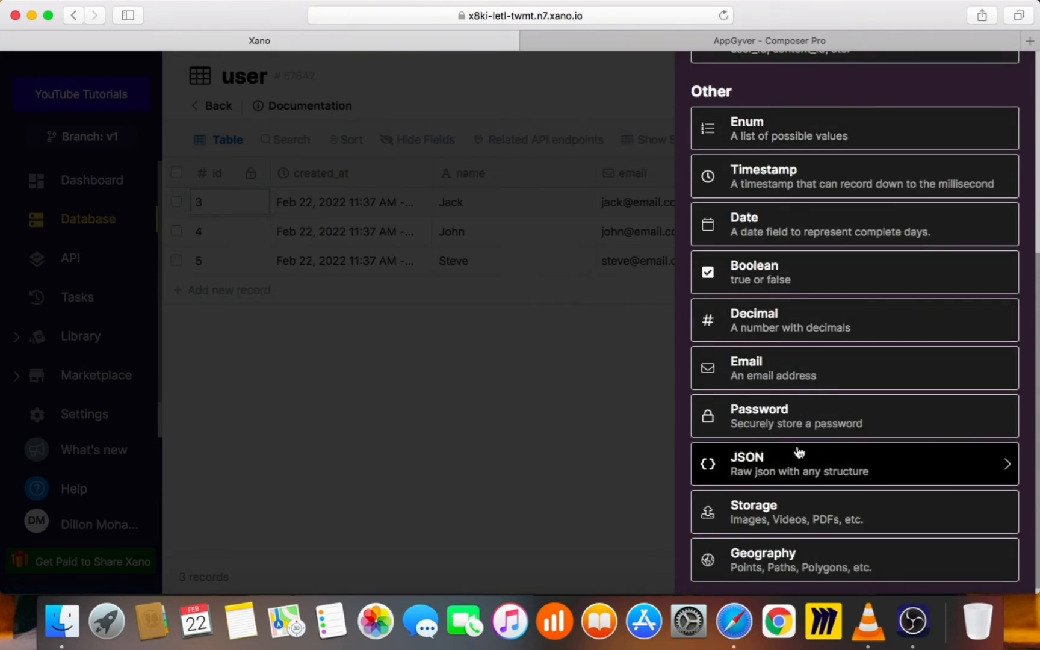
click(414, 444)
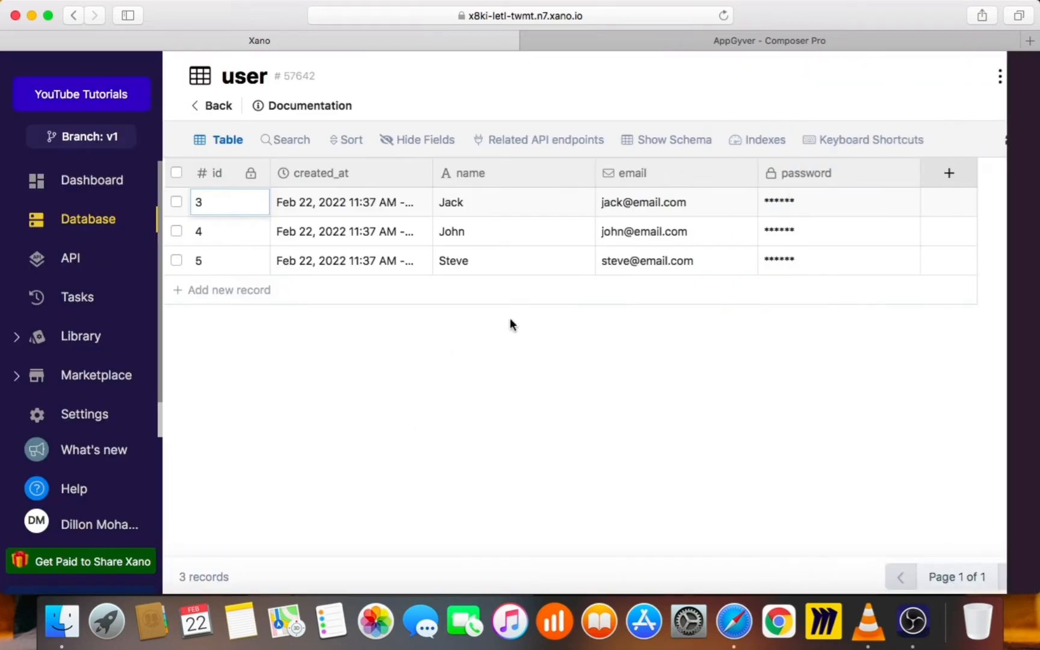
Add a Text column named 'example' to the user table and save it
click(943, 178)
click(869, 225)
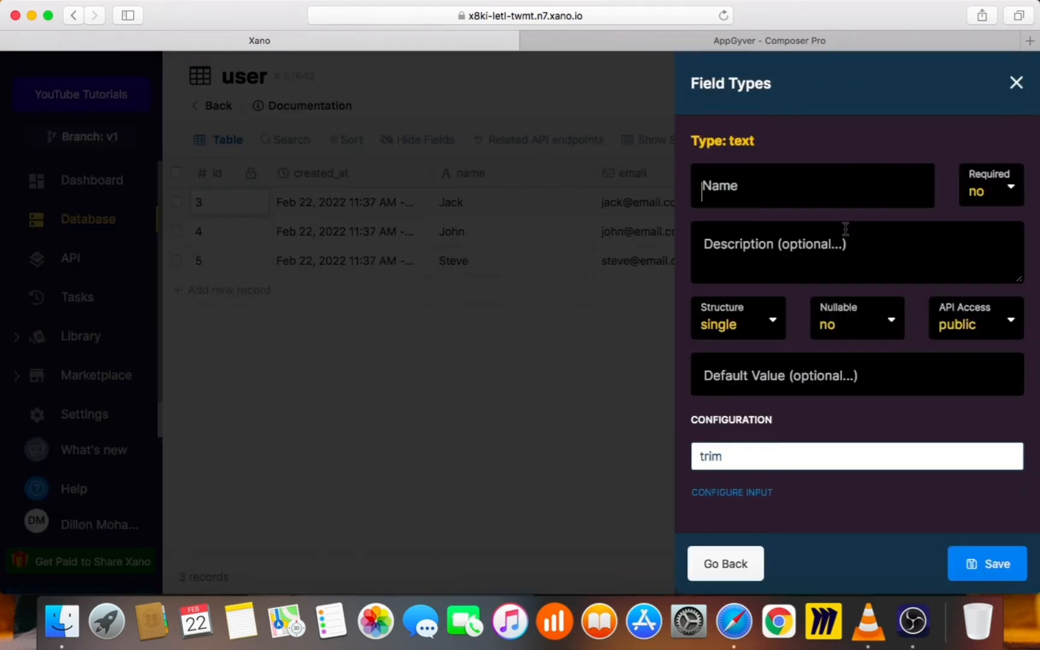
click(820, 174)
text(xample)
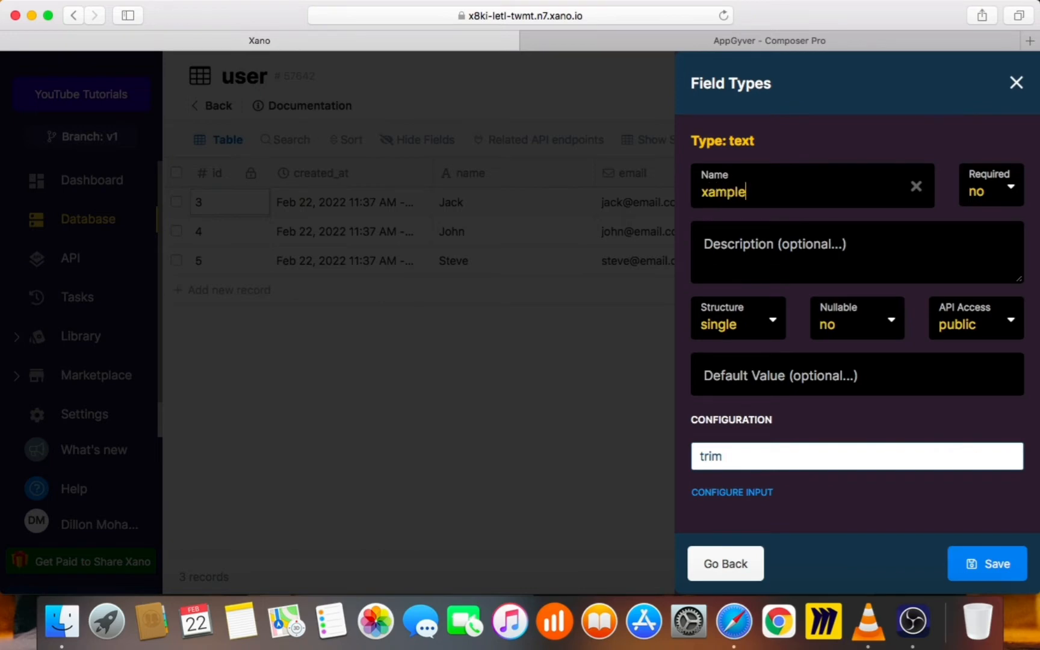
click(703, 191)
text(e)
click(995, 560)
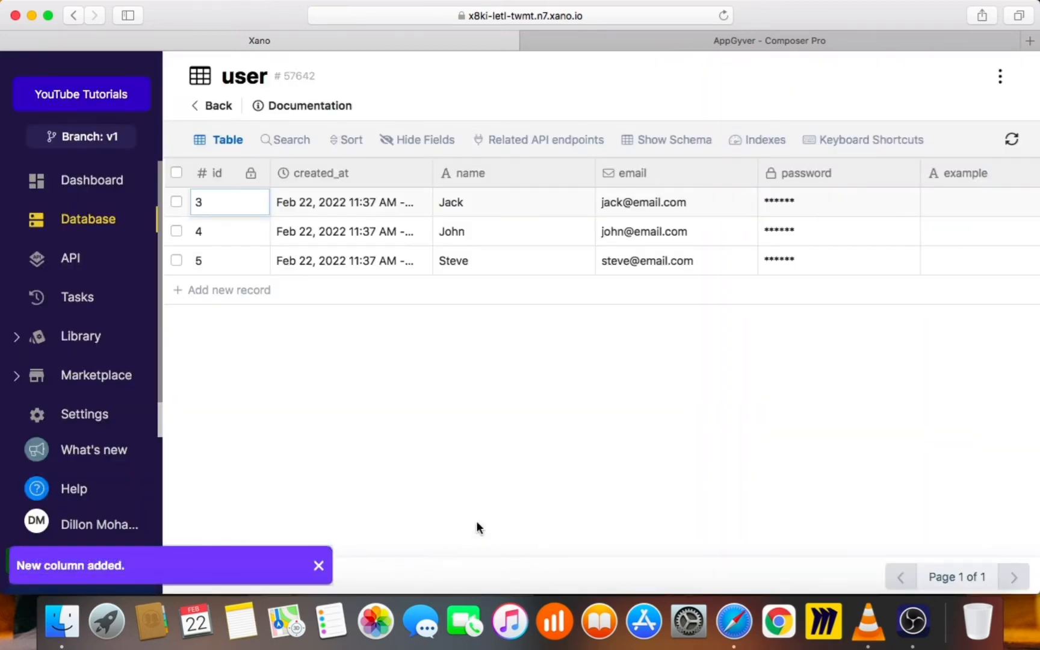
scroll(538, 545, right, 3)
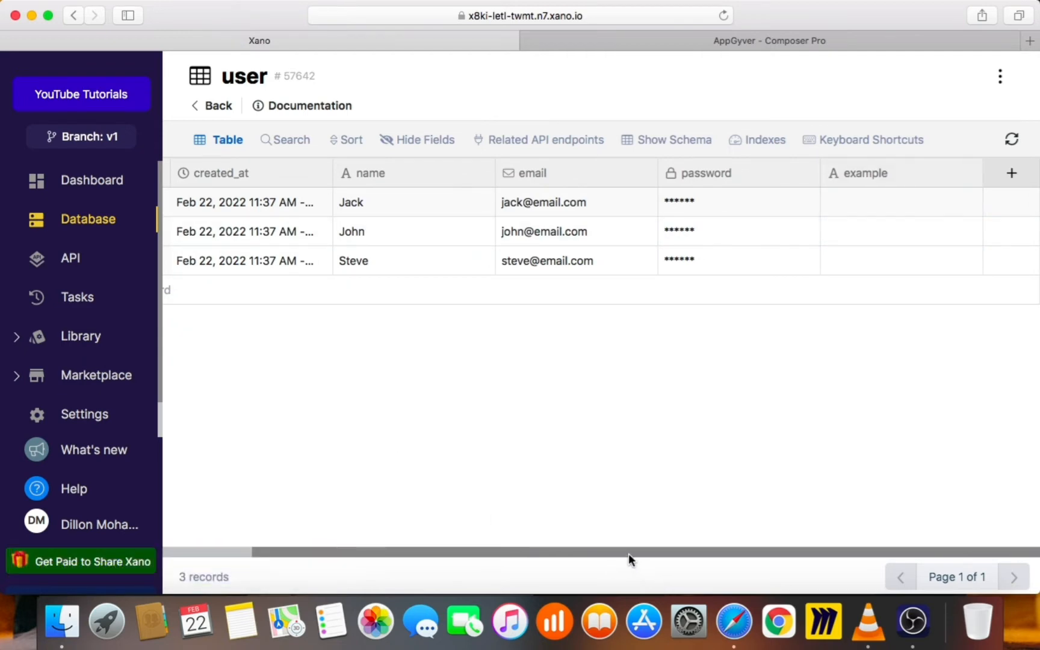
Add a new user record with the user's name, email address and password
scroll(629, 559, left, 3)
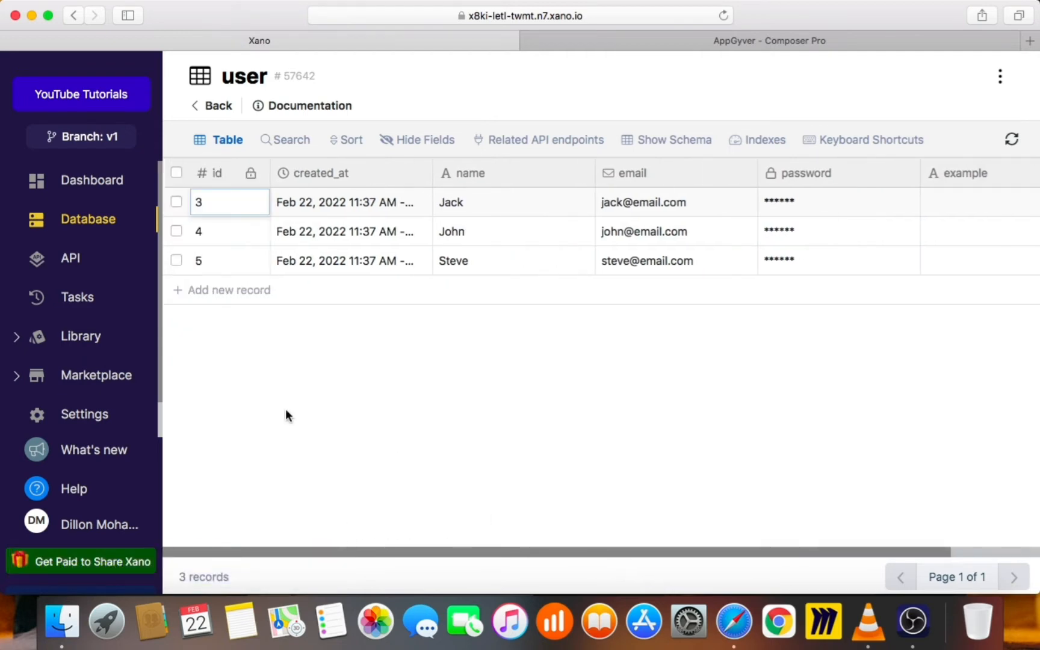
click(210, 291)
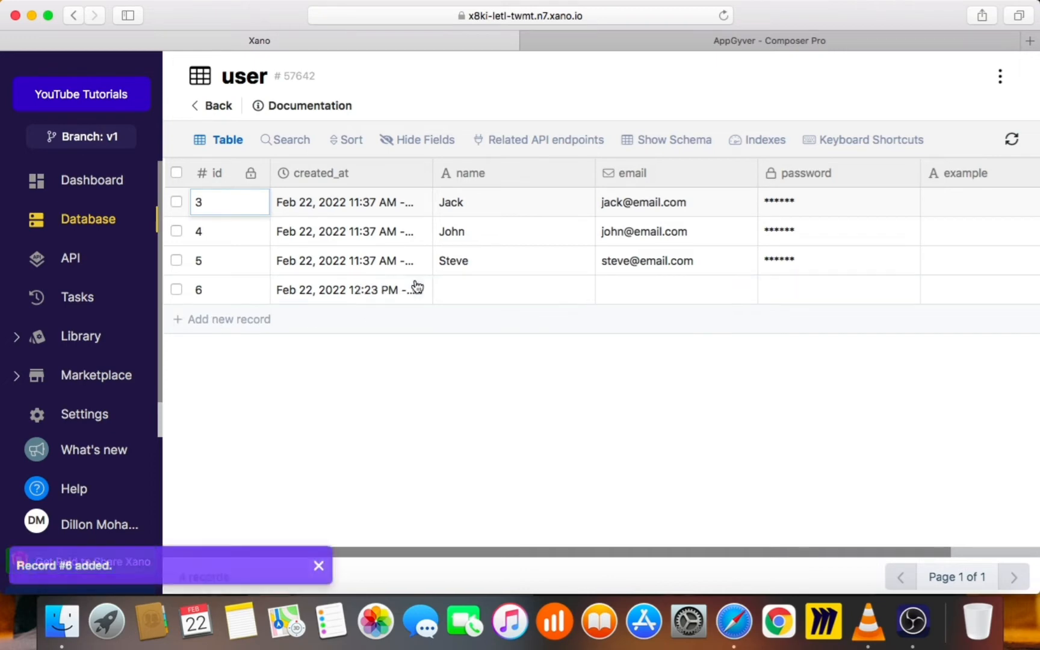
click(553, 285)
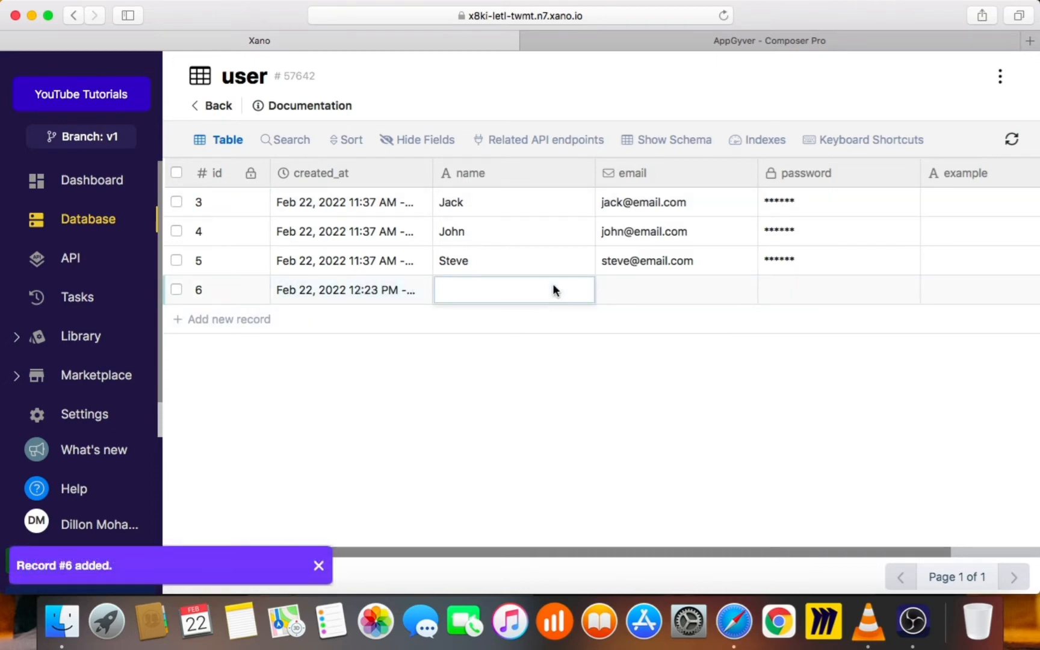
text(Mark)
key(Tab)
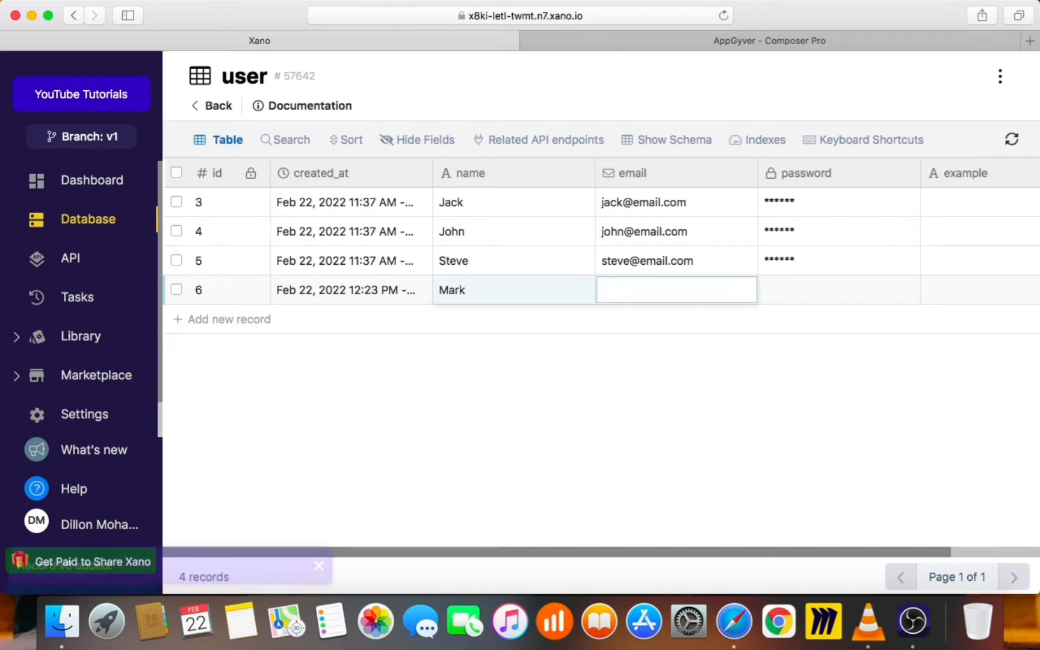
text(mark@)
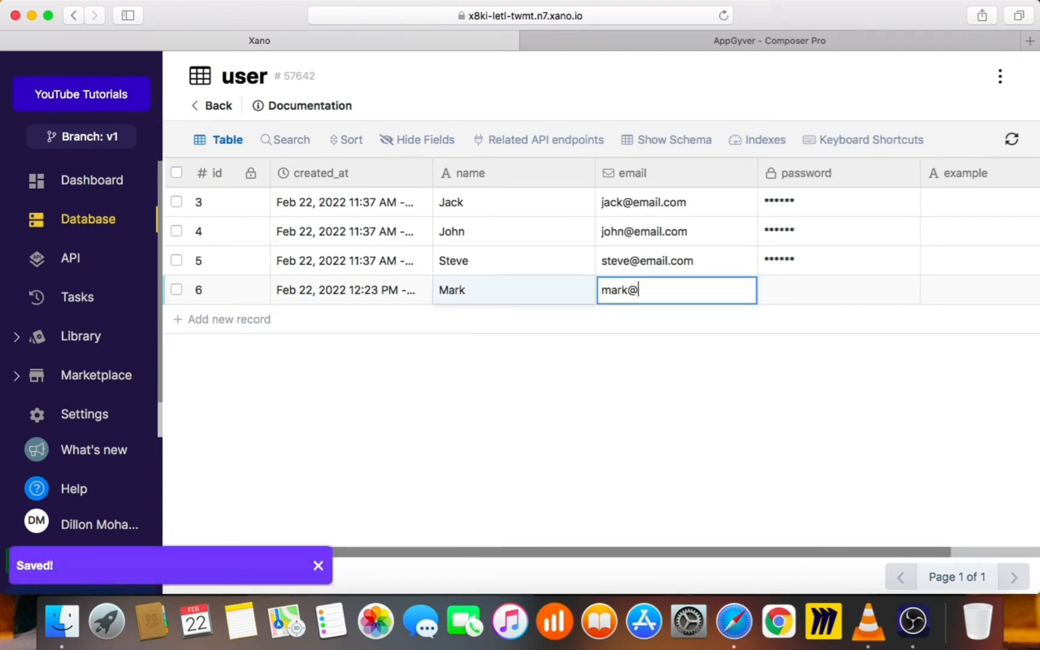
text(email.com)
key(Tab)
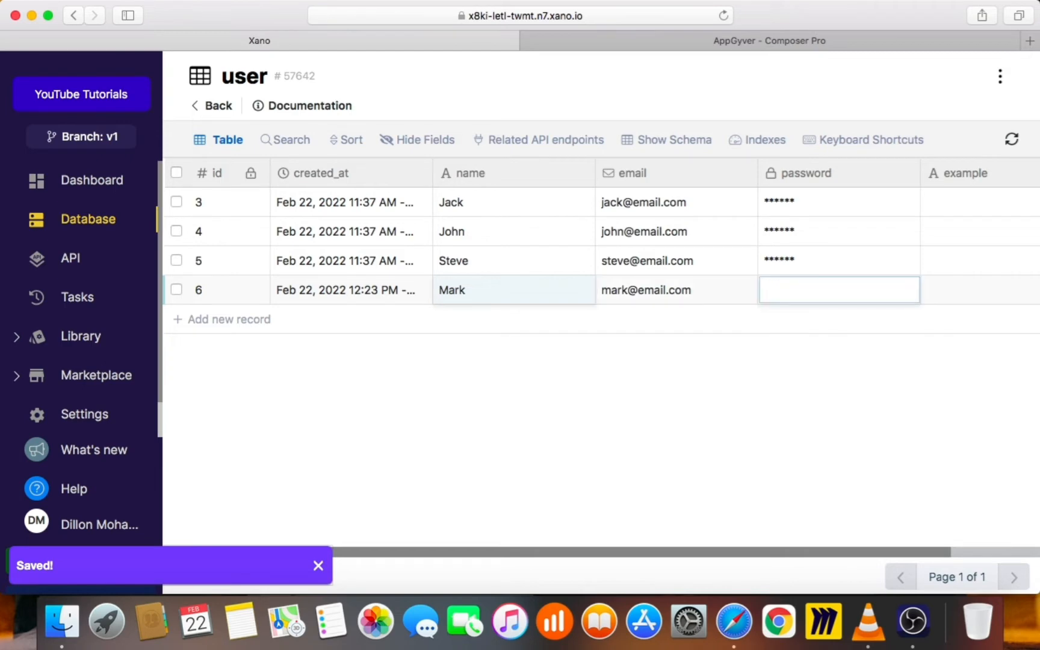
text(password1)
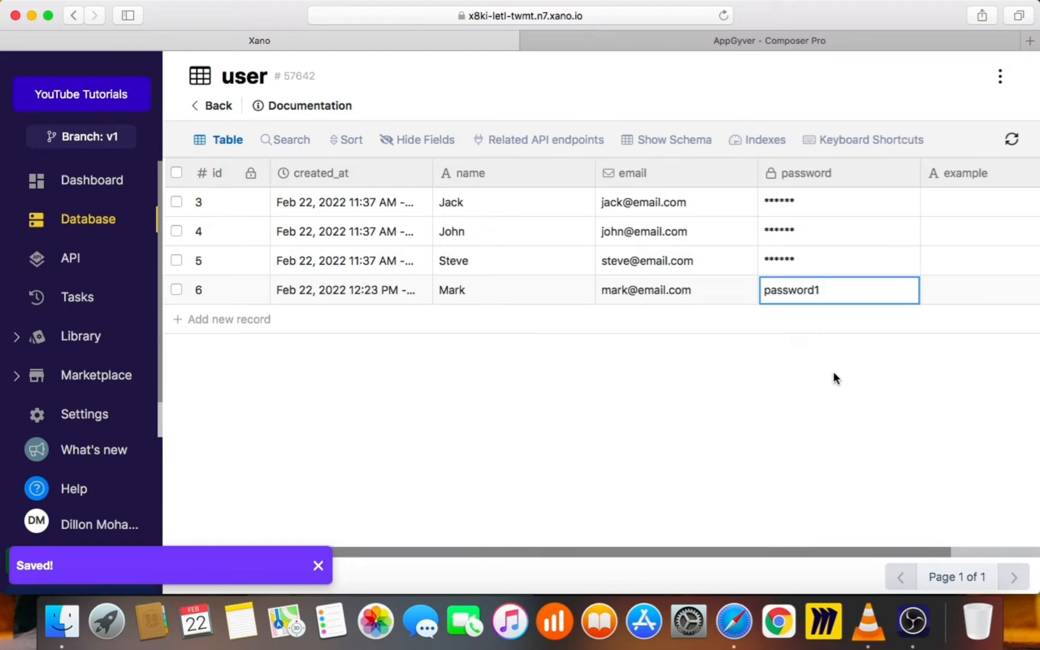
key(Return)
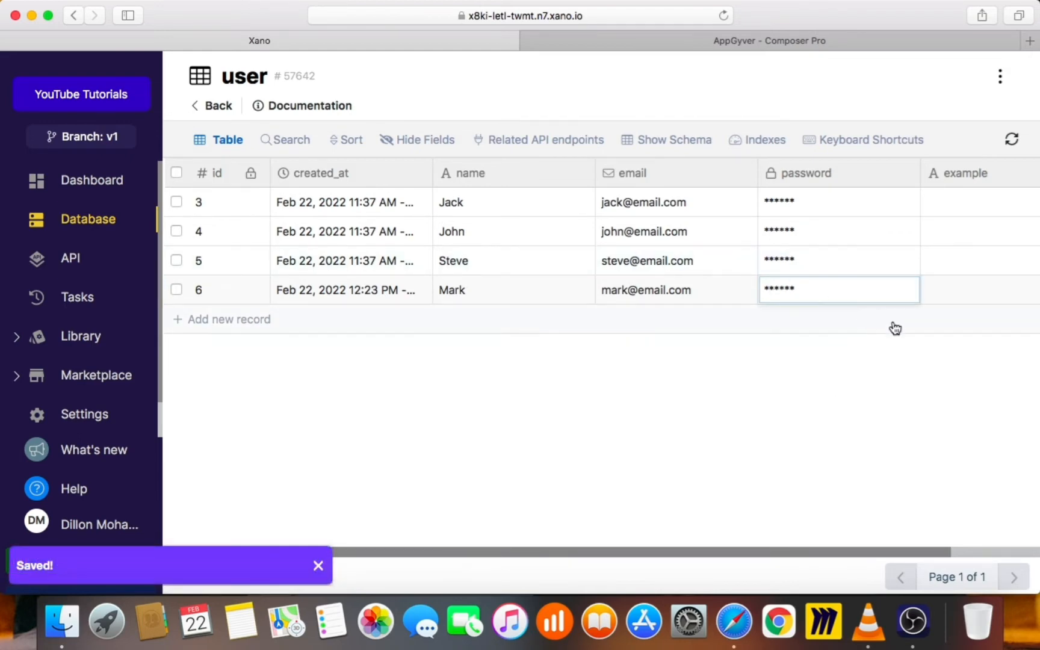
Enter 'ask' in the new record's example cell
click(957, 289)
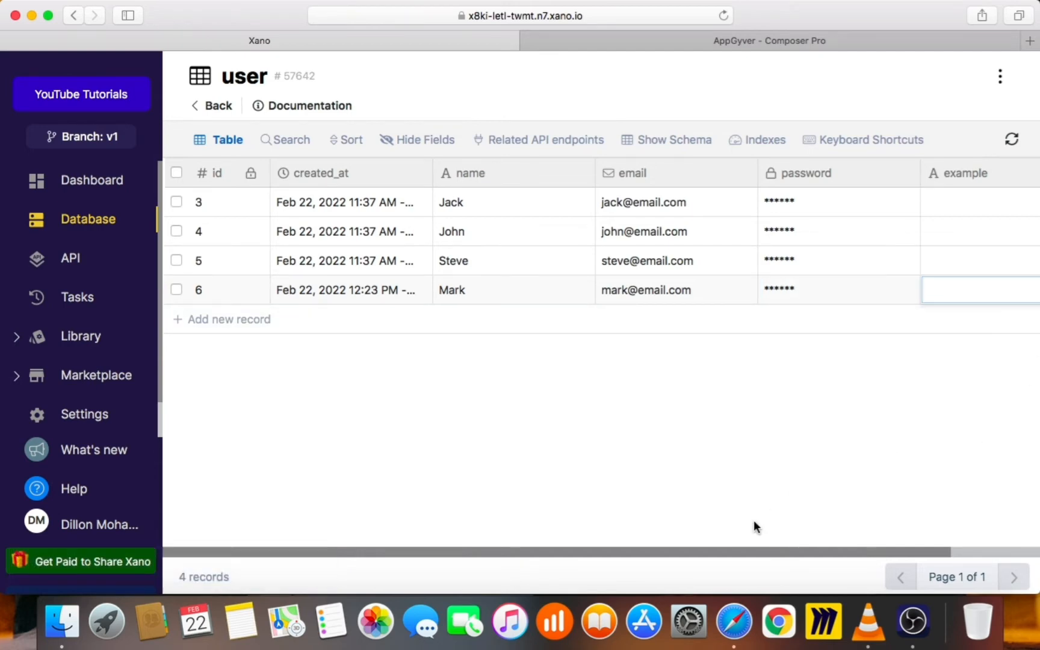
text(ask)
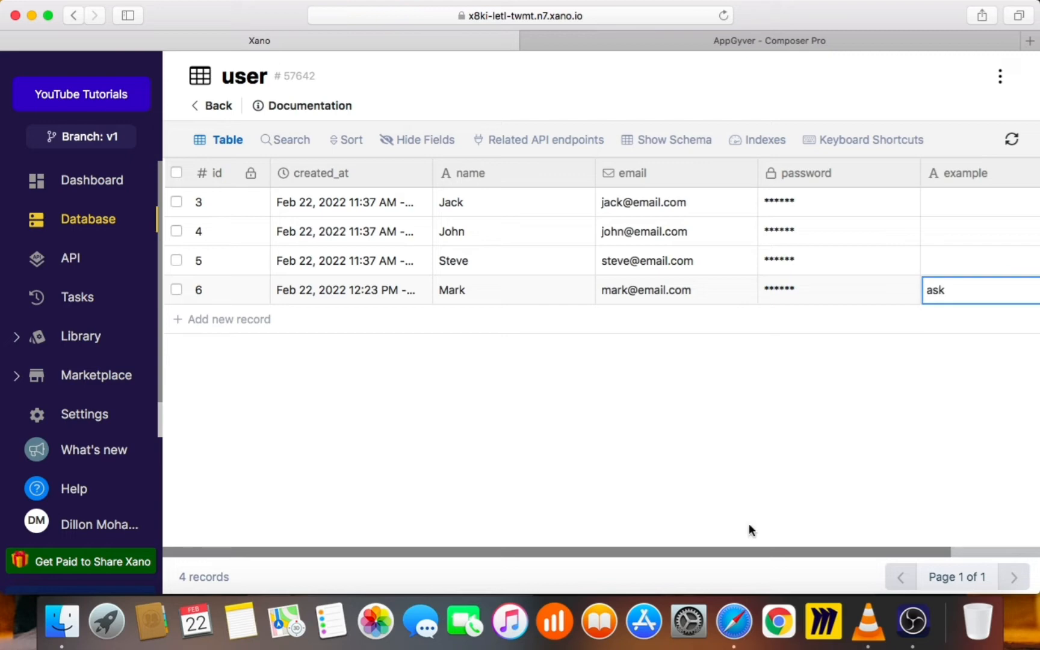
key(Return)
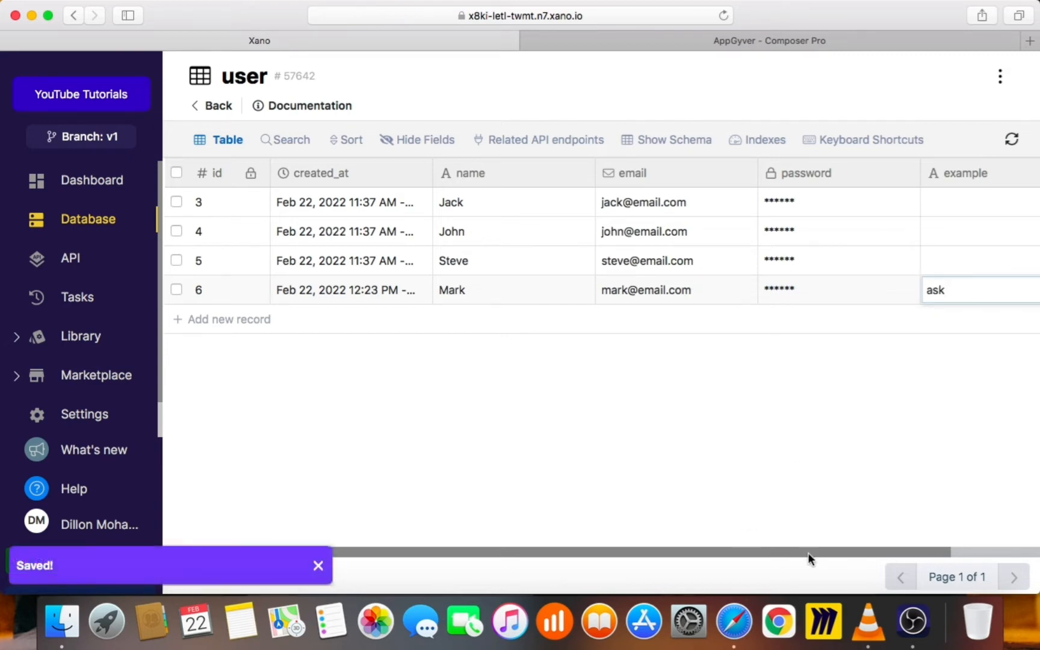
scroll(879, 552, right, 2)
scroll(879, 551, right, 3)
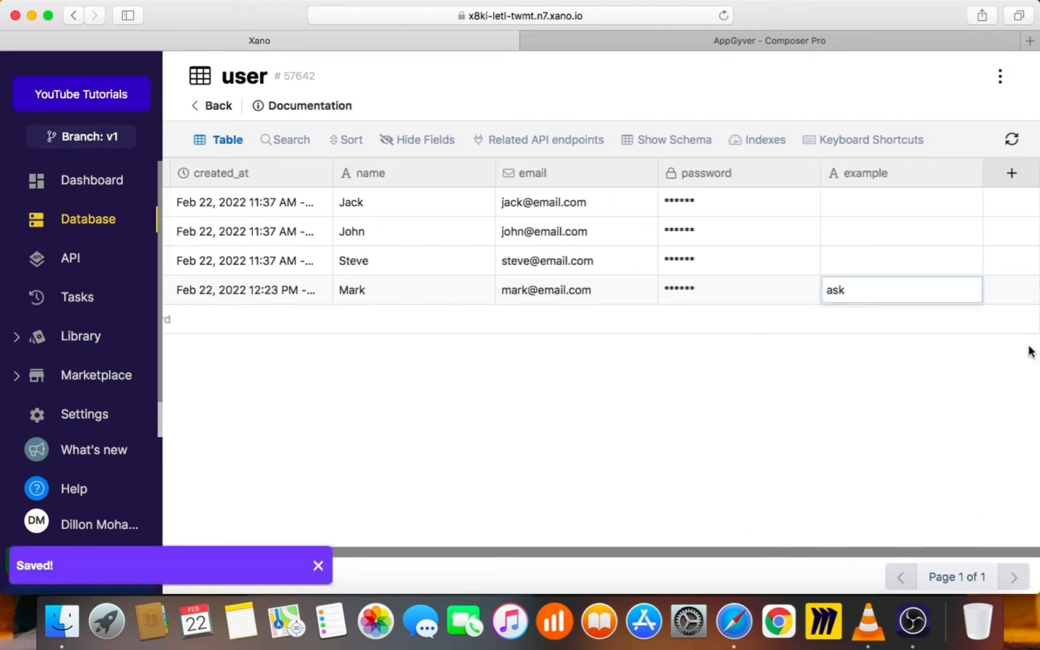
Delete the example column from the user table via its header menu and confirm
click(903, 176)
click(897, 357)
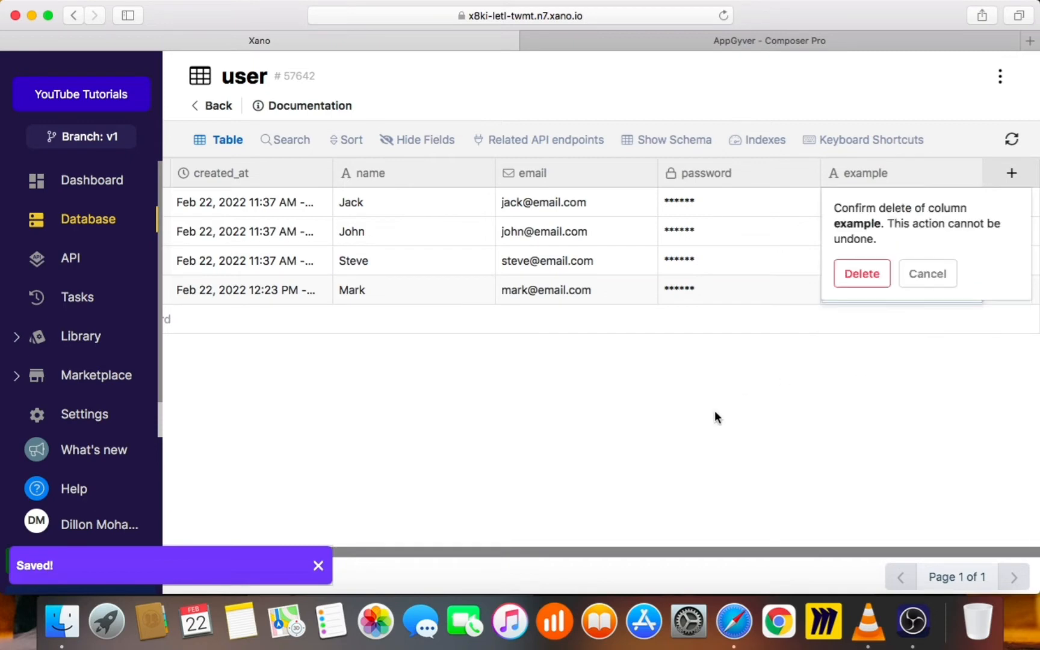
click(858, 272)
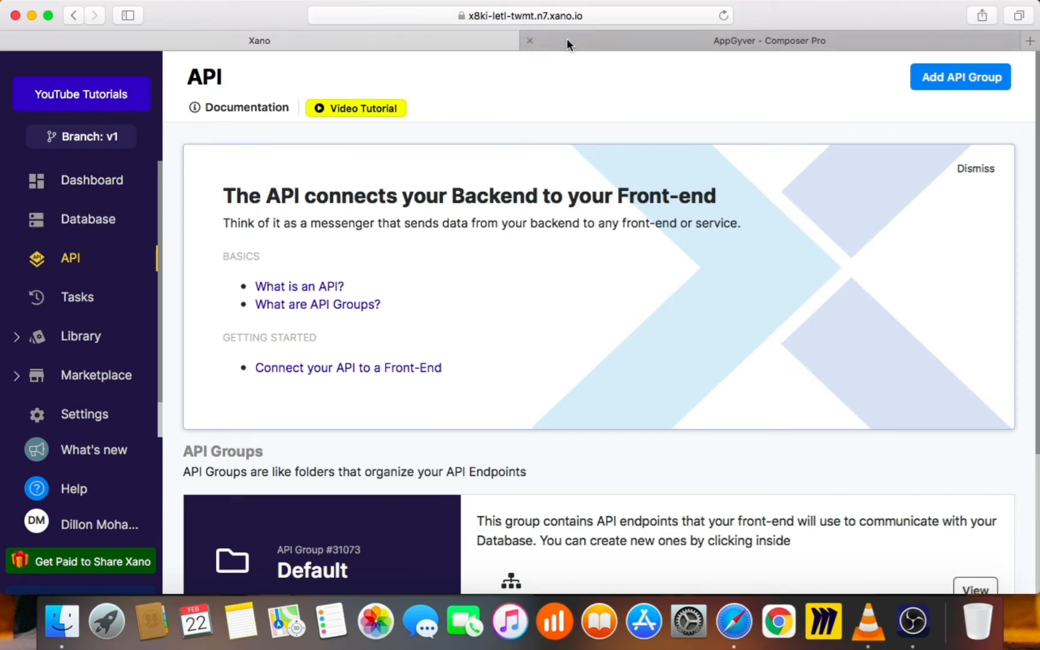
click(588, 39)
click(379, 47)
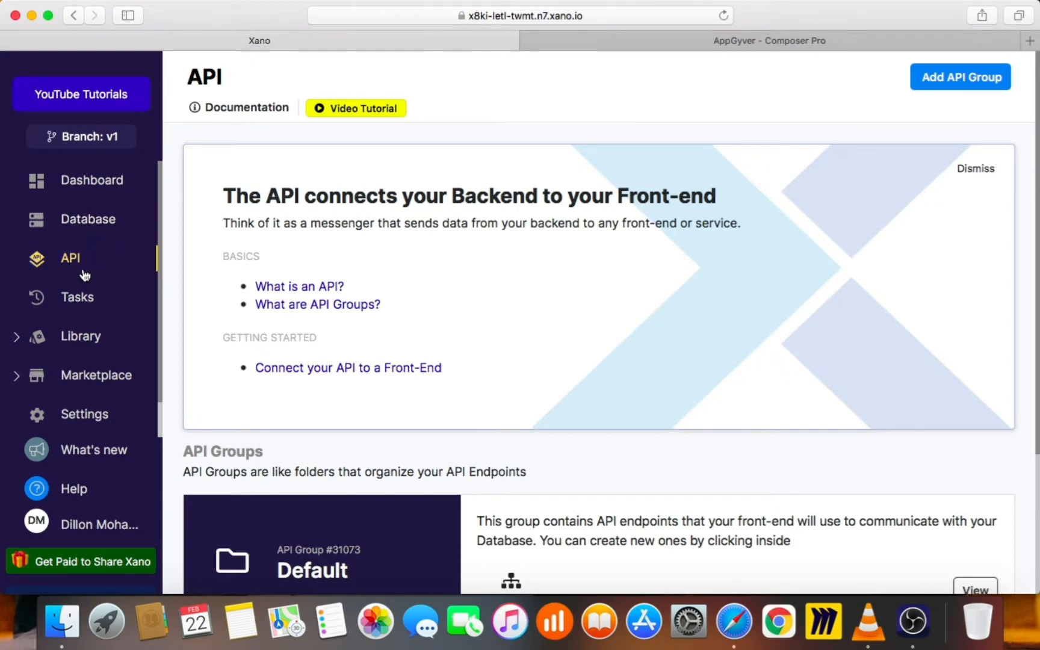
click(610, 43)
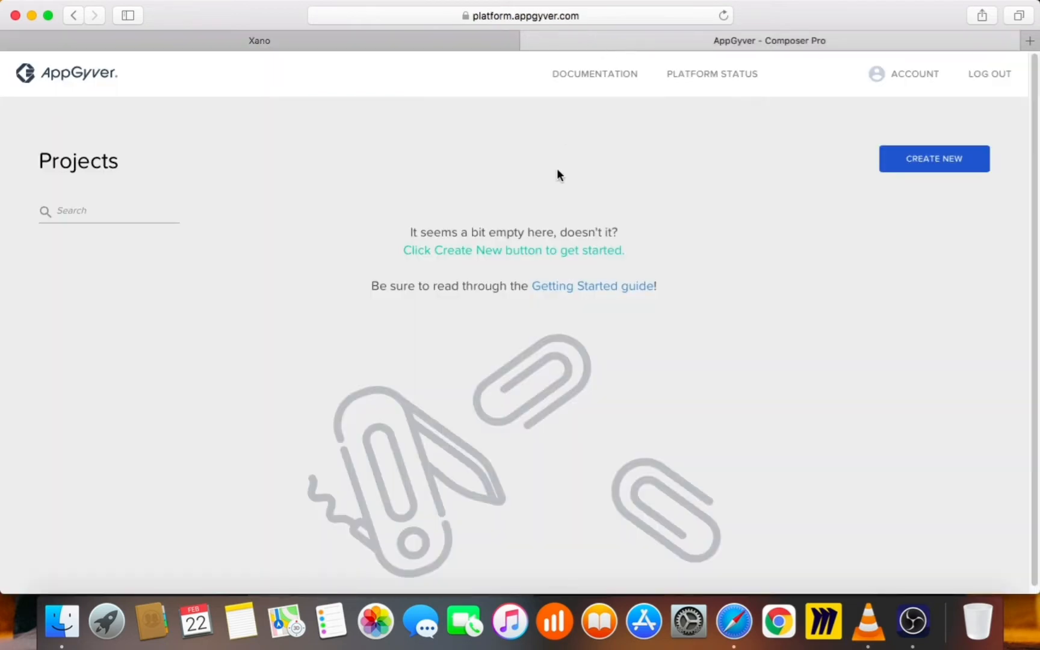
click(405, 42)
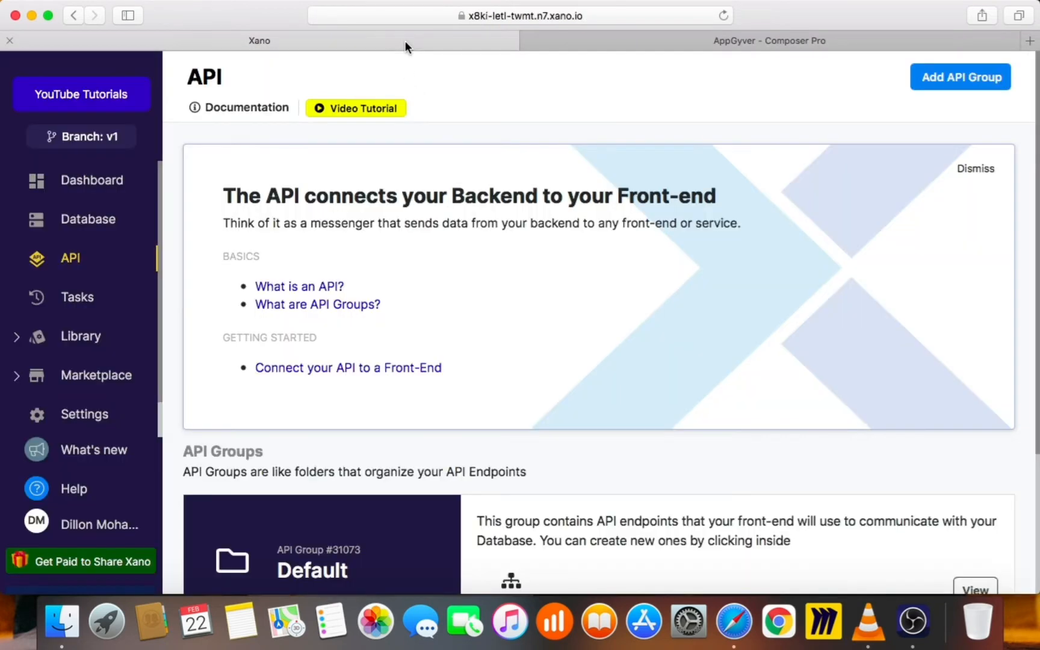
scroll(544, 301, down, 5)
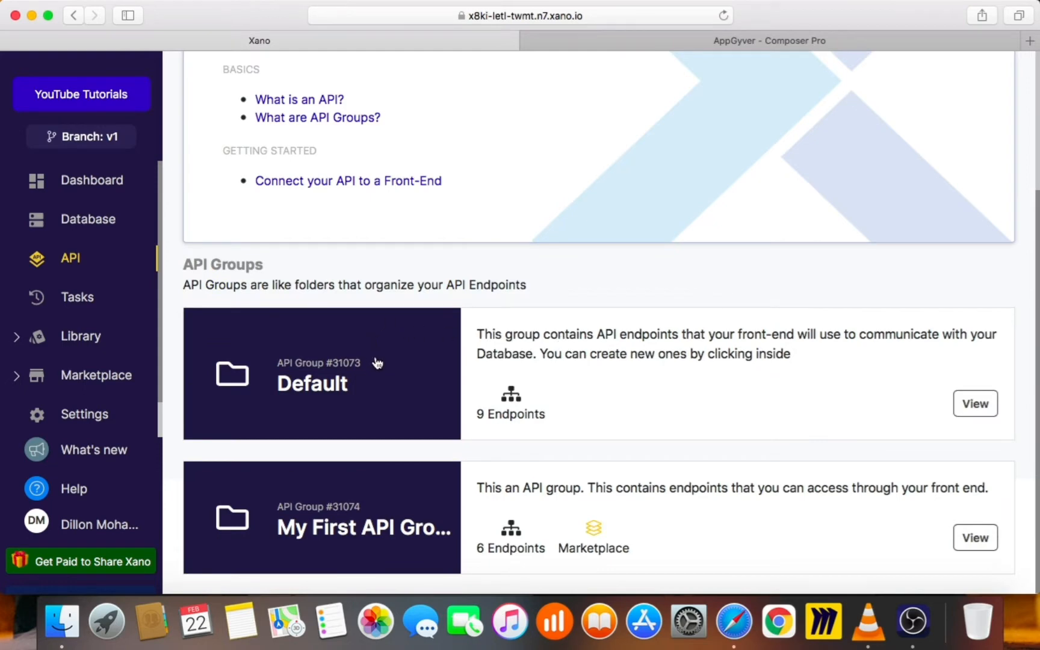
Open the Default API group and review the /auth/login endpoint
click(402, 371)
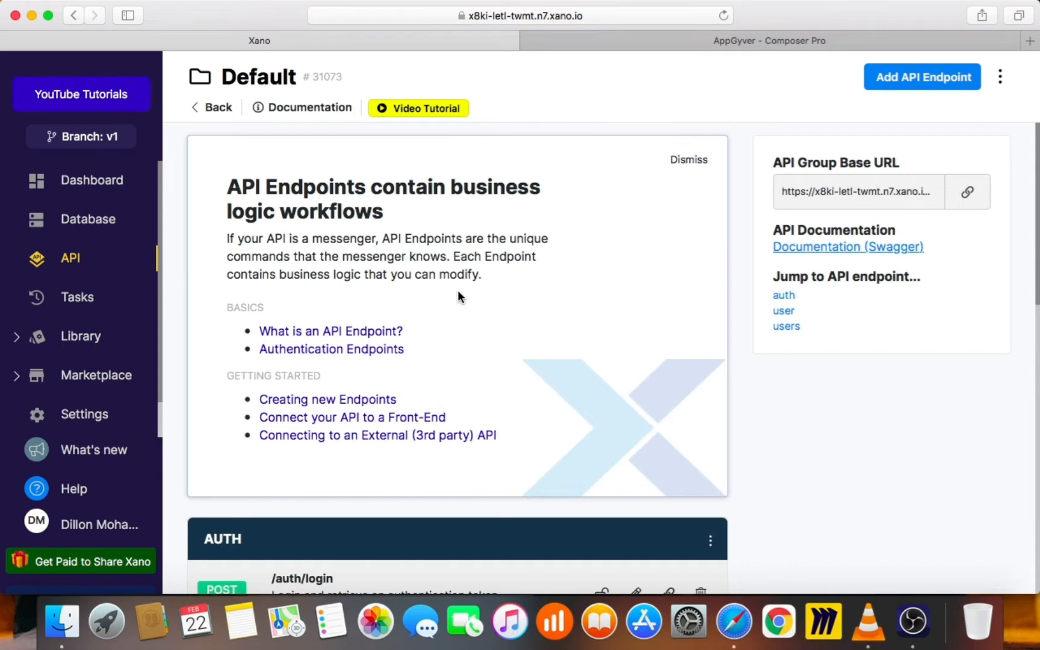
scroll(456, 292, down, 3)
scroll(438, 296, down, 4)
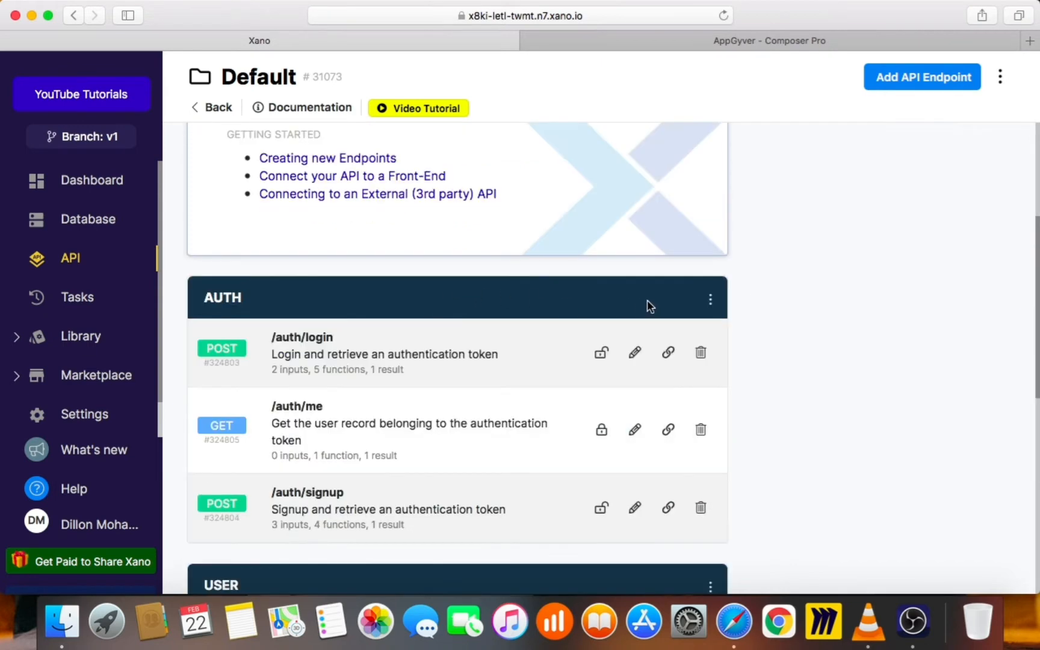
click(427, 370)
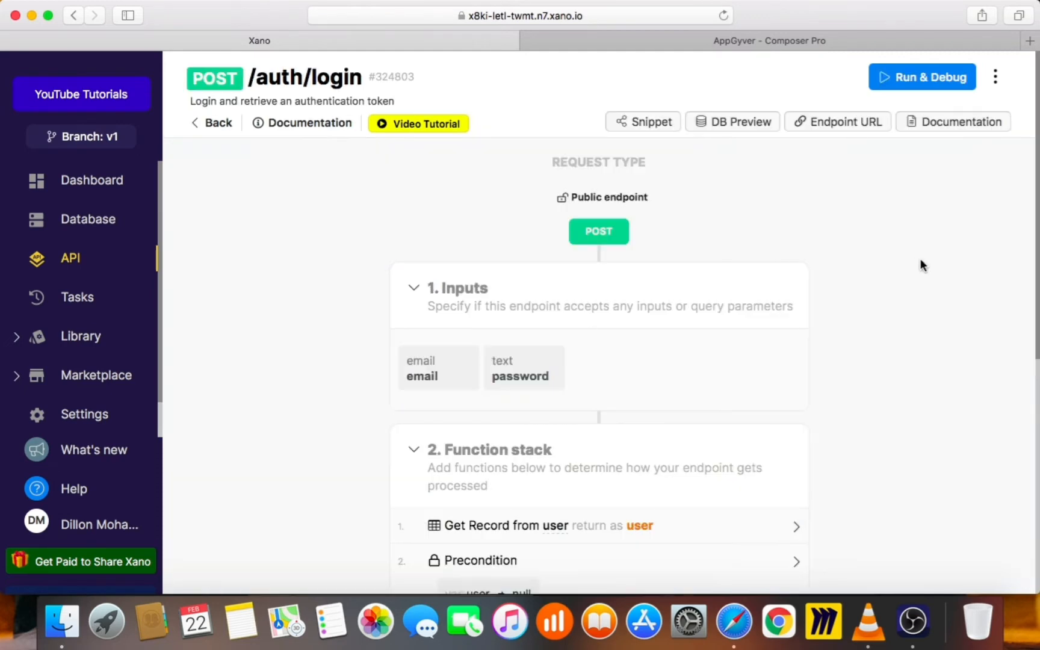
scroll(915, 289, down, 1)
scroll(873, 355, down, 3)
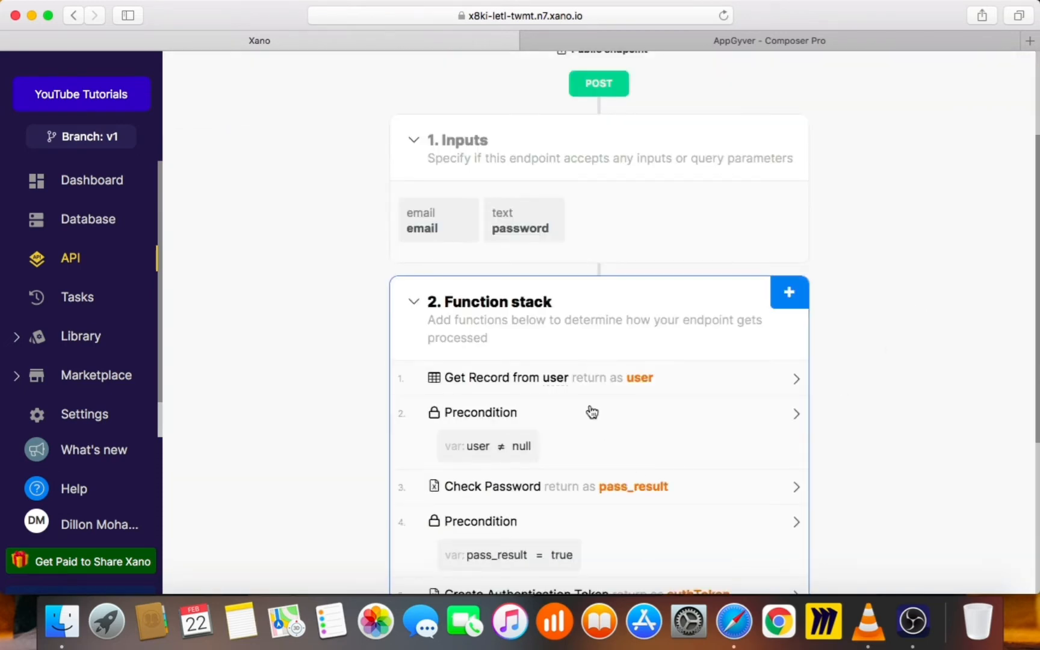
scroll(836, 404, down, 7)
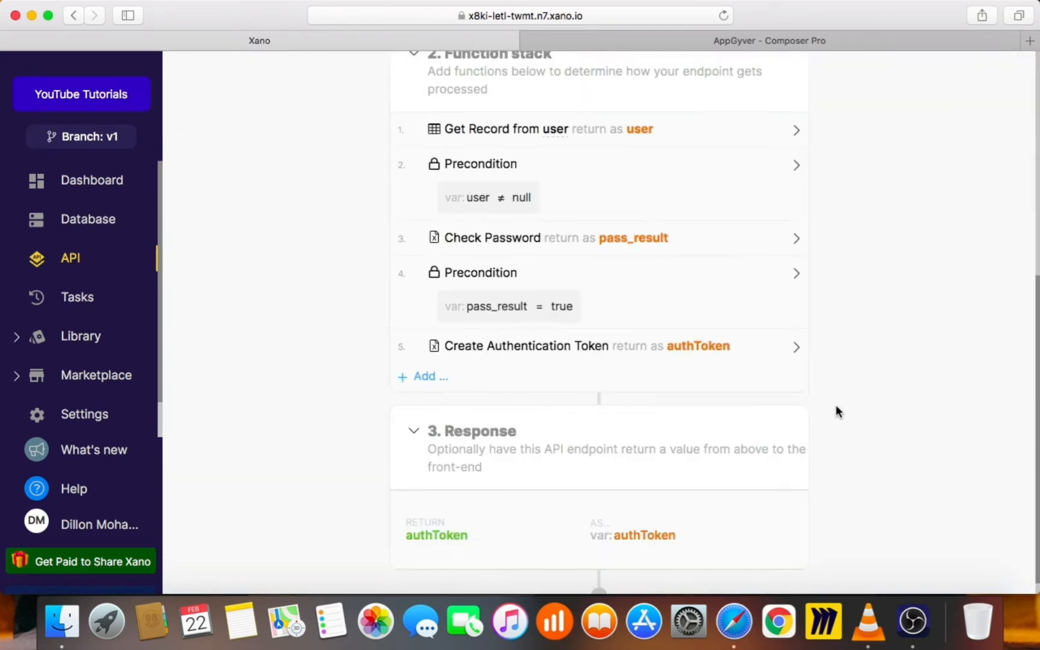
scroll(686, 397, up, 3)
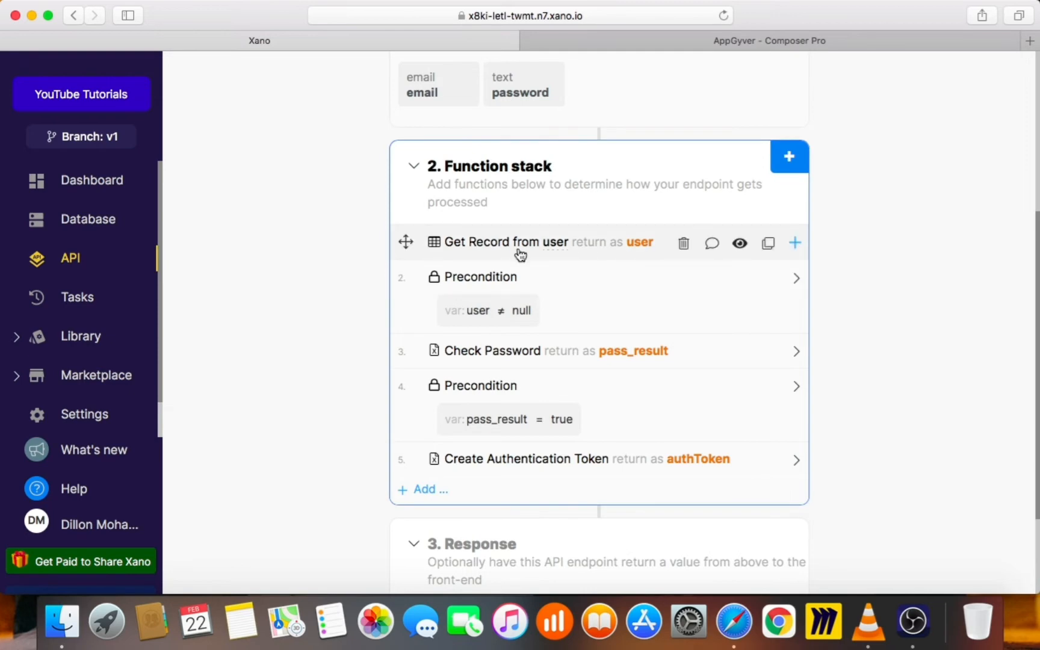
scroll(518, 259, up, 5)
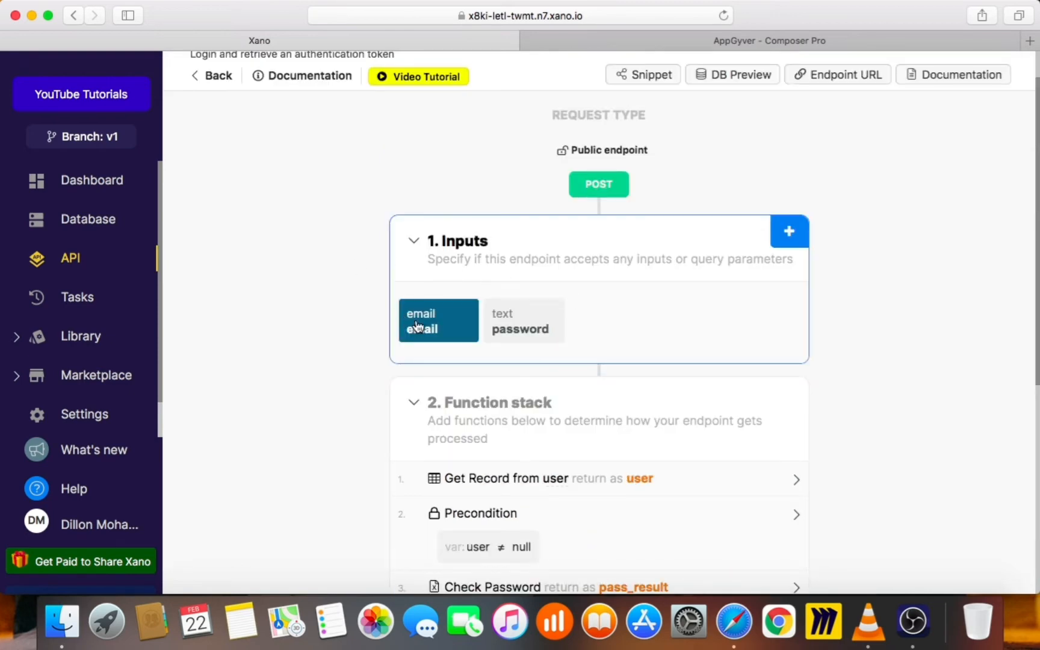
scroll(747, 415, down, 2)
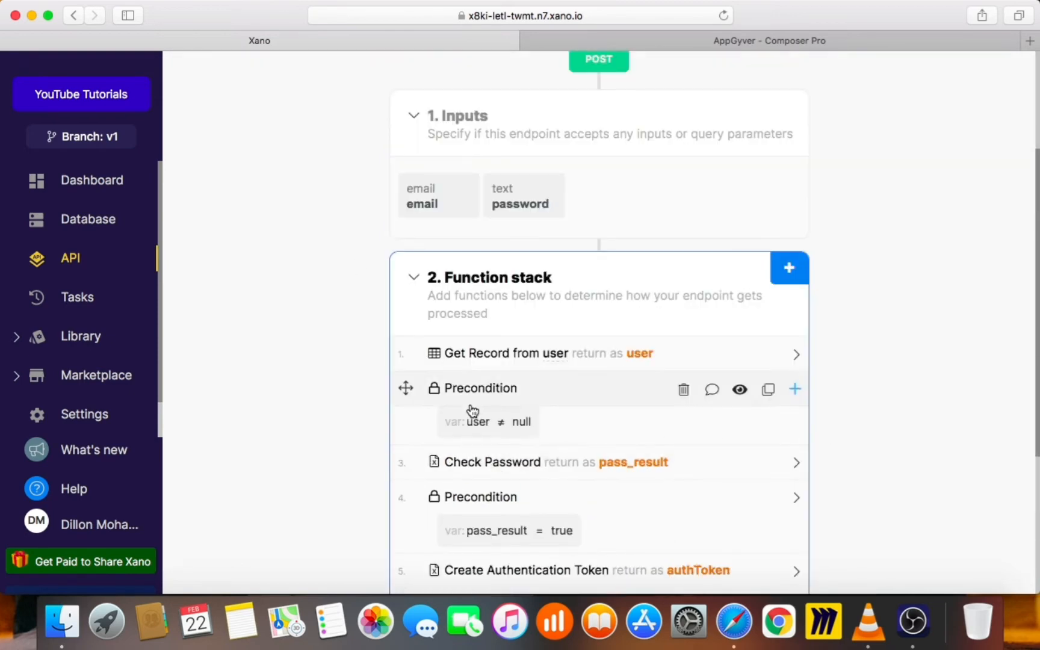
scroll(542, 436, down, 2)
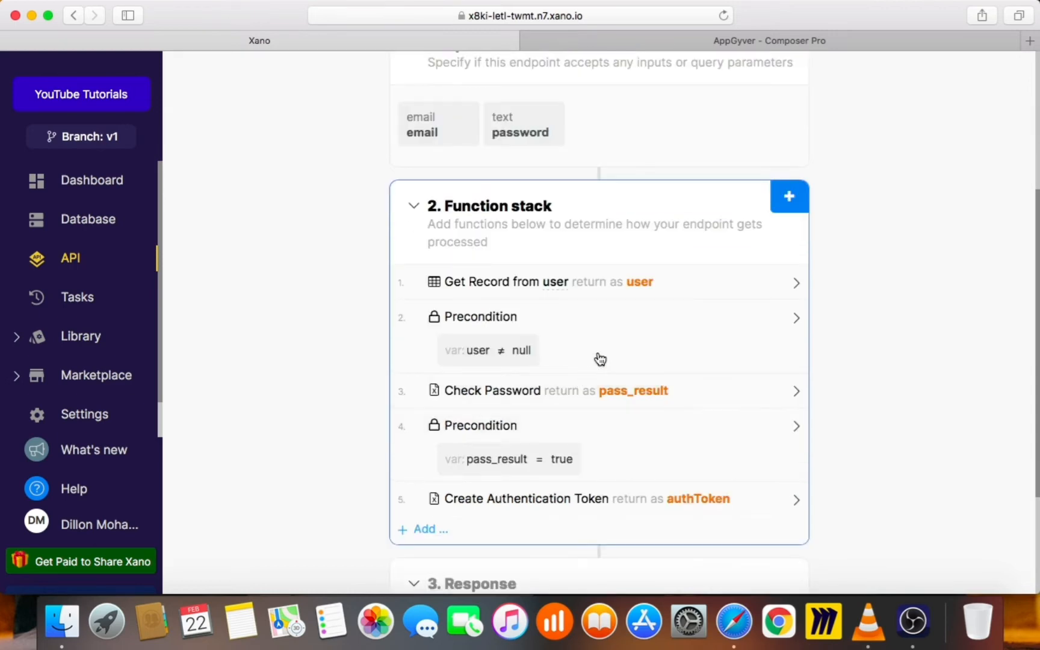
scroll(600, 361, up, 4)
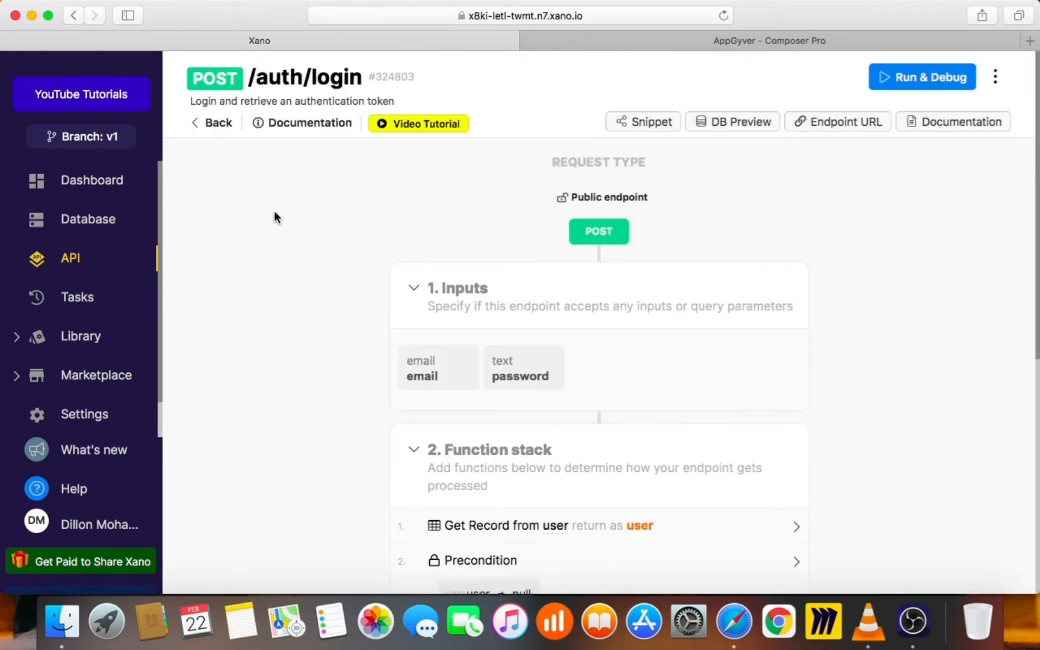
Return to the Default API group's endpoint list and scroll through it
click(198, 118)
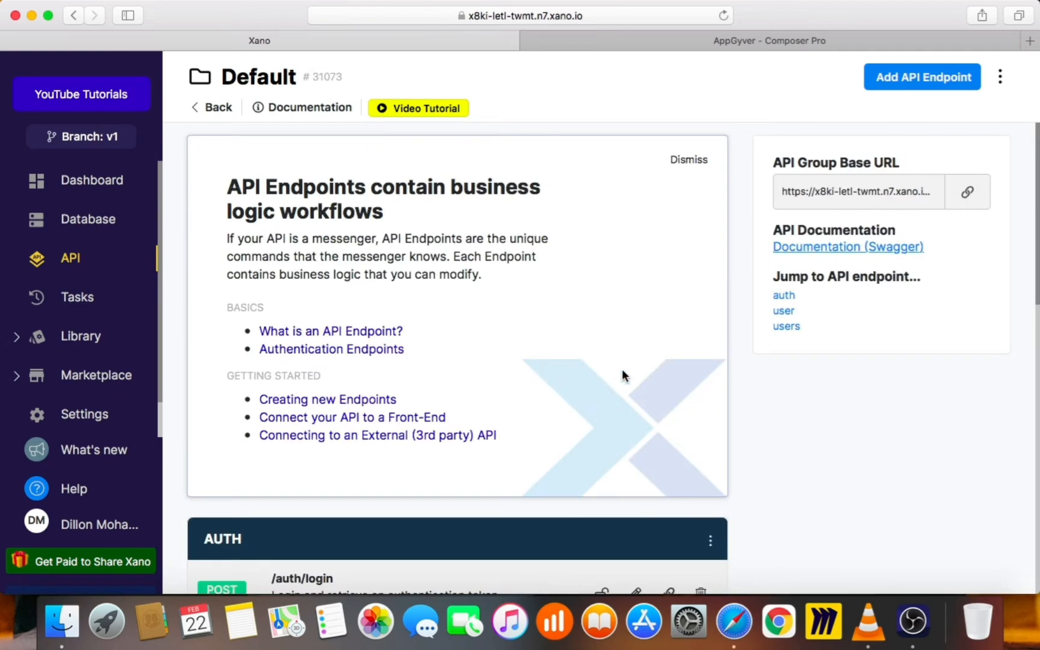
scroll(713, 414, down, 8)
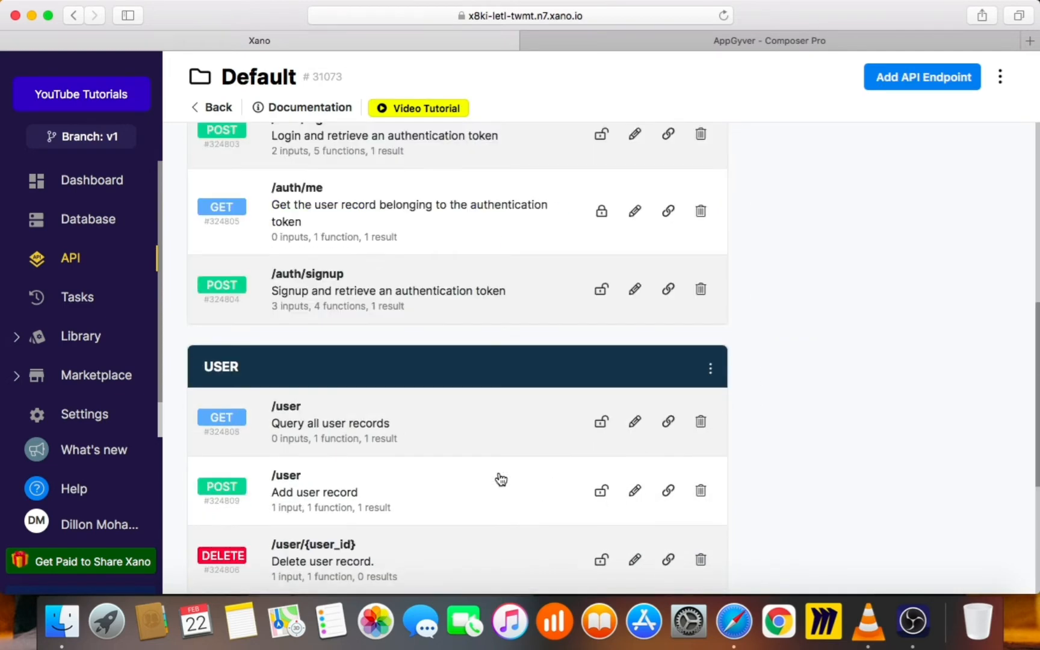
scroll(672, 418, down, 2)
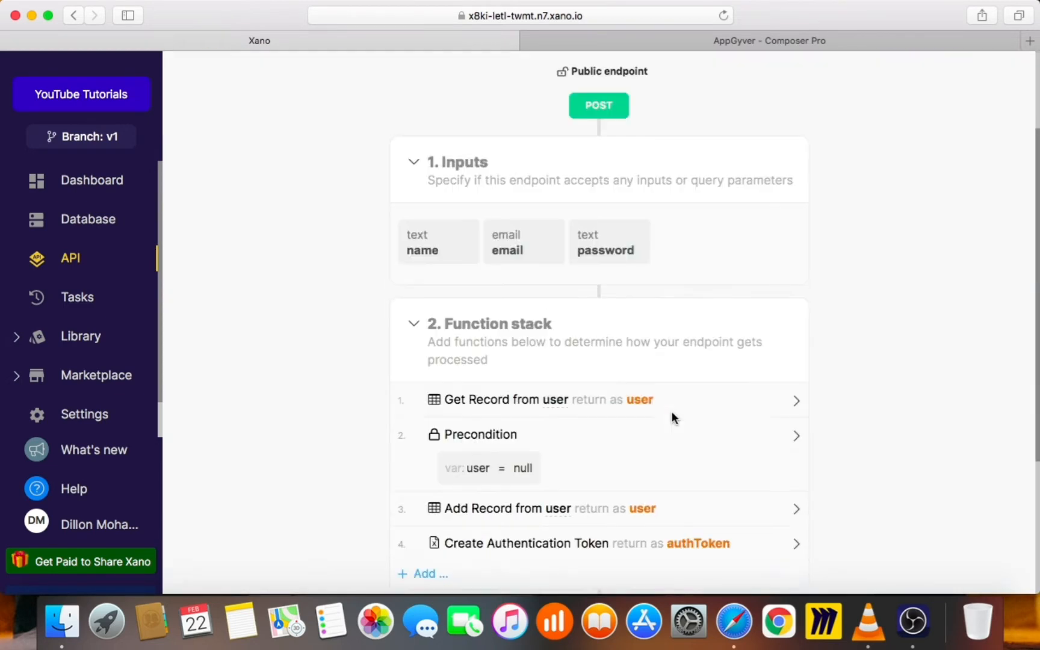
scroll(735, 270, up, 2)
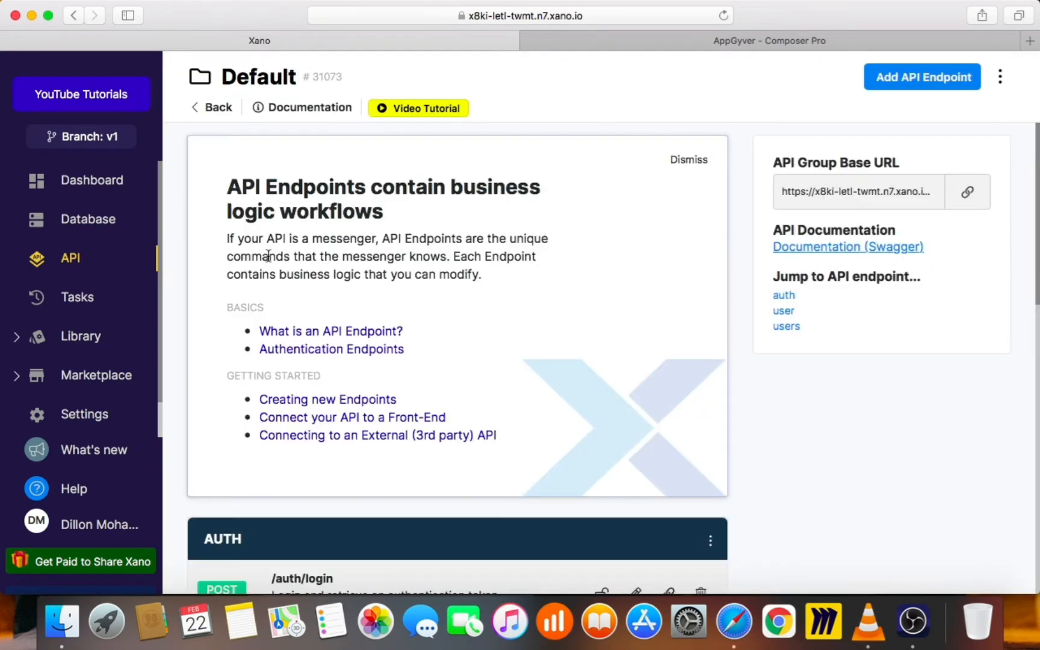
scroll(328, 361, down, 5)
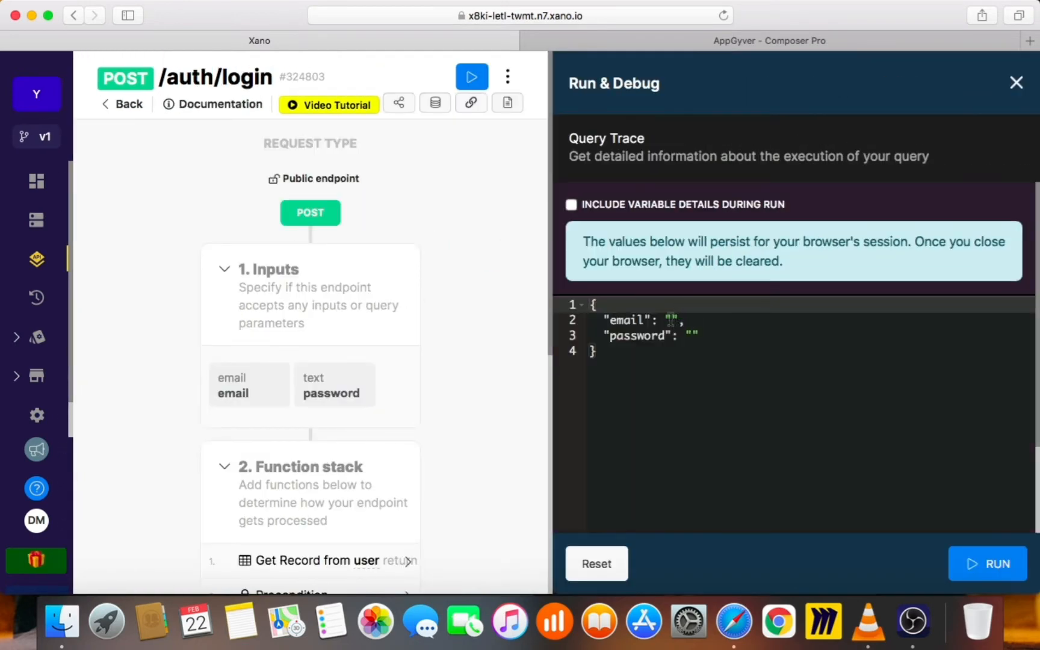
Run /auth/login with the new user's email and password, select the returned auth token, and go back
click(673, 320)
text(mark)
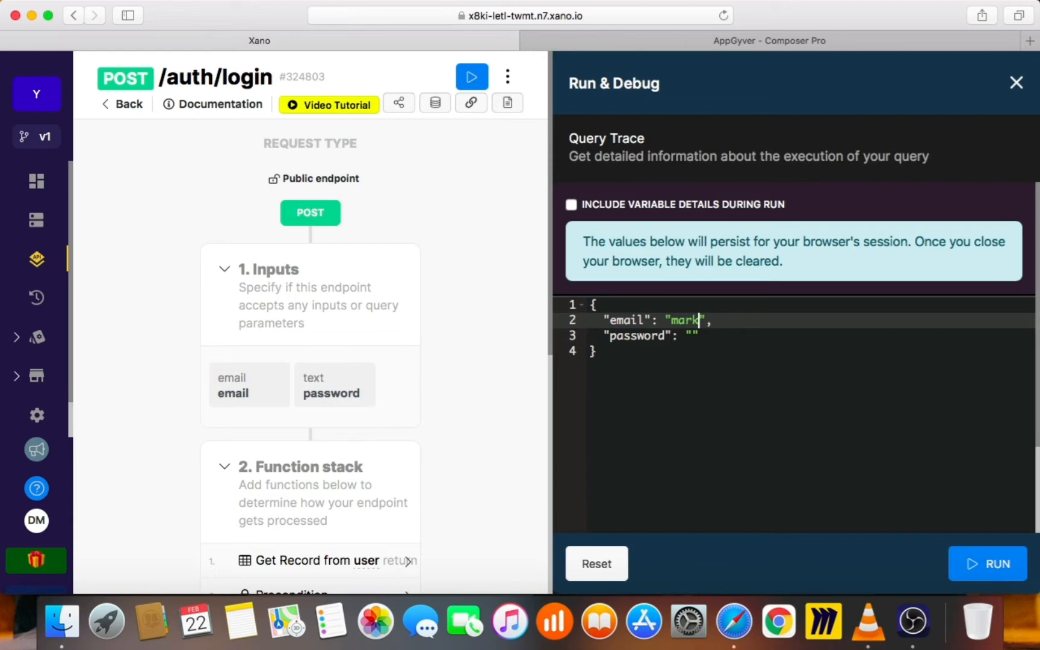
text(@email.com)
key(Down)
text(password)
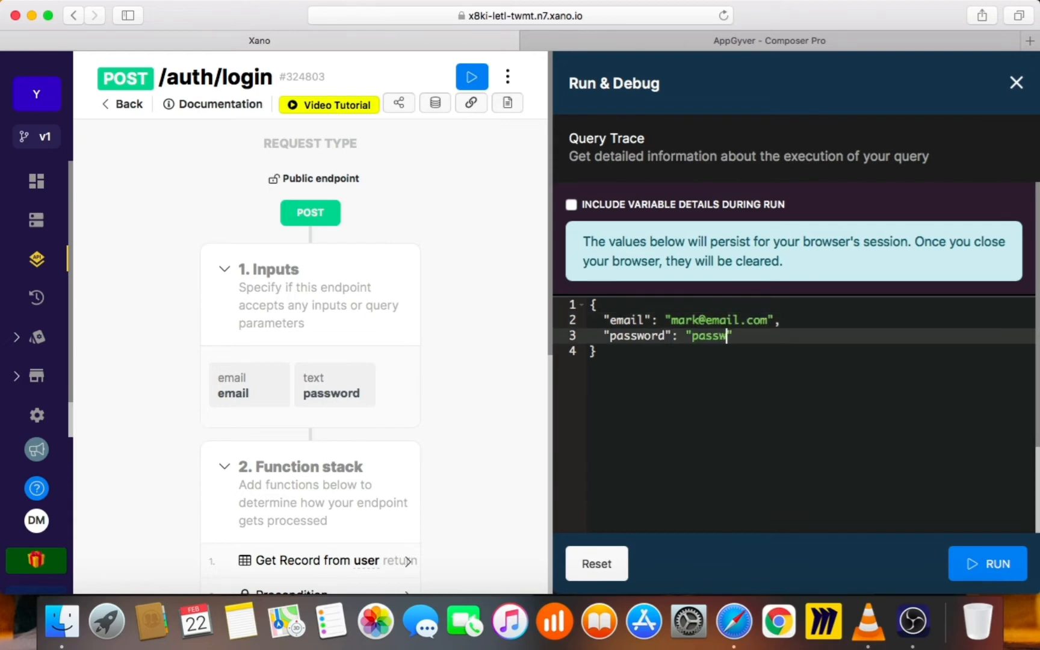
text(1)
click(994, 562)
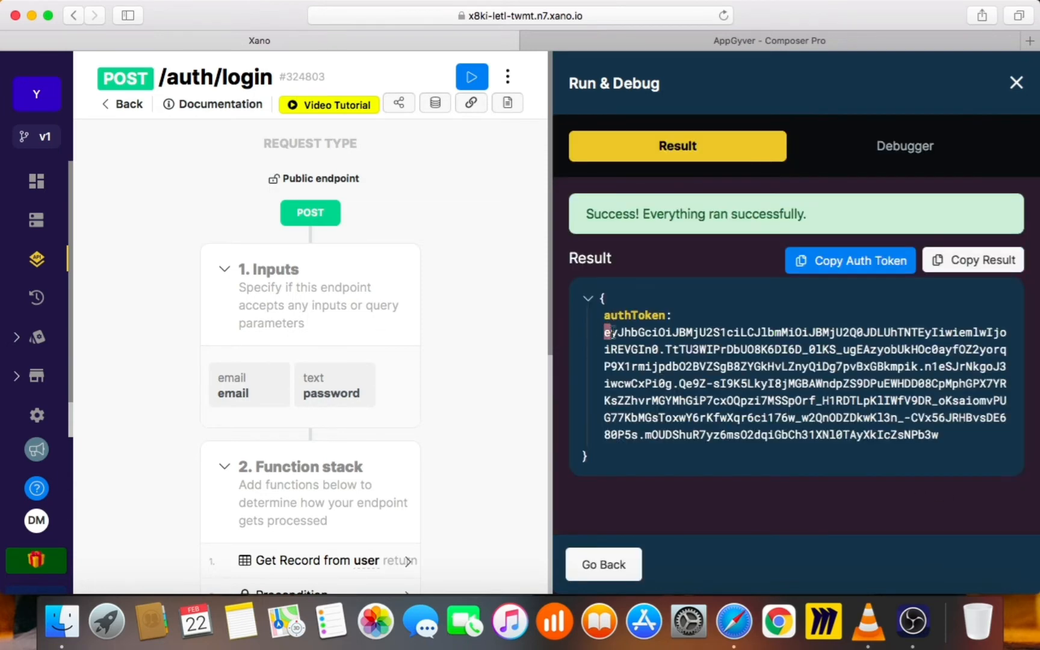
drag(604, 333, 955, 426)
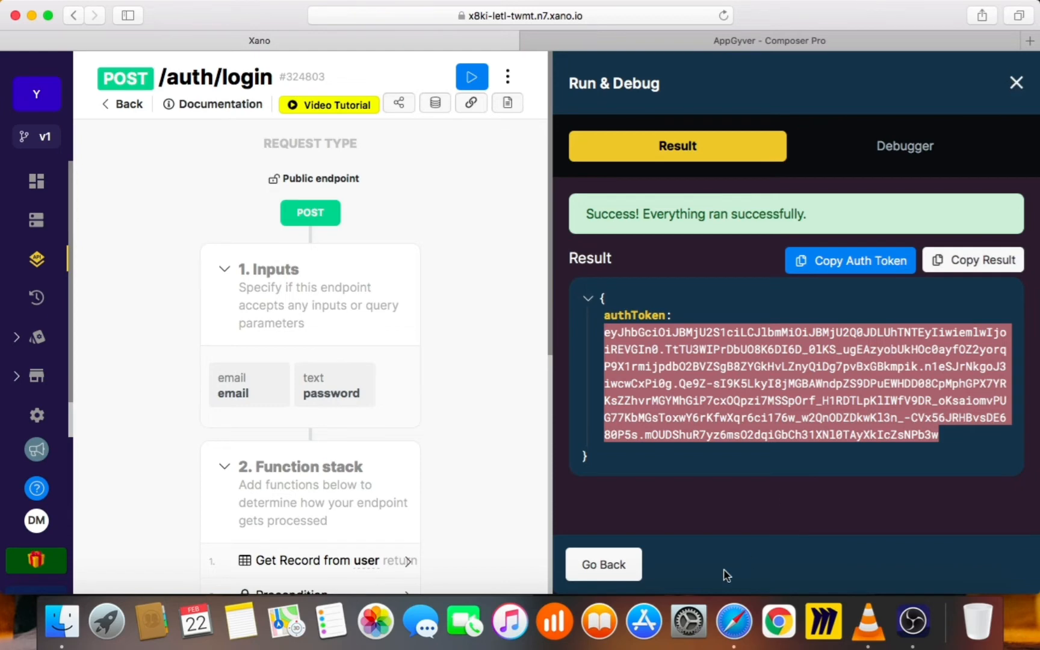
click(1017, 81)
click(116, 127)
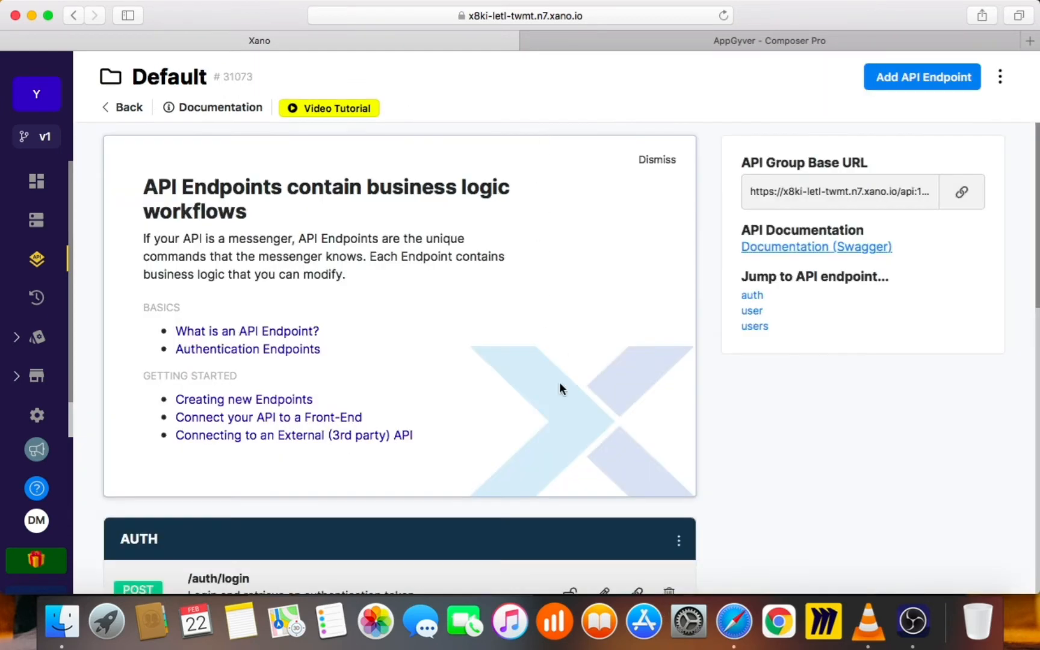
Open /auth/signup and save its Add Record step with inputs mapped to user fields
scroll(560, 389, down, 8)
click(409, 281)
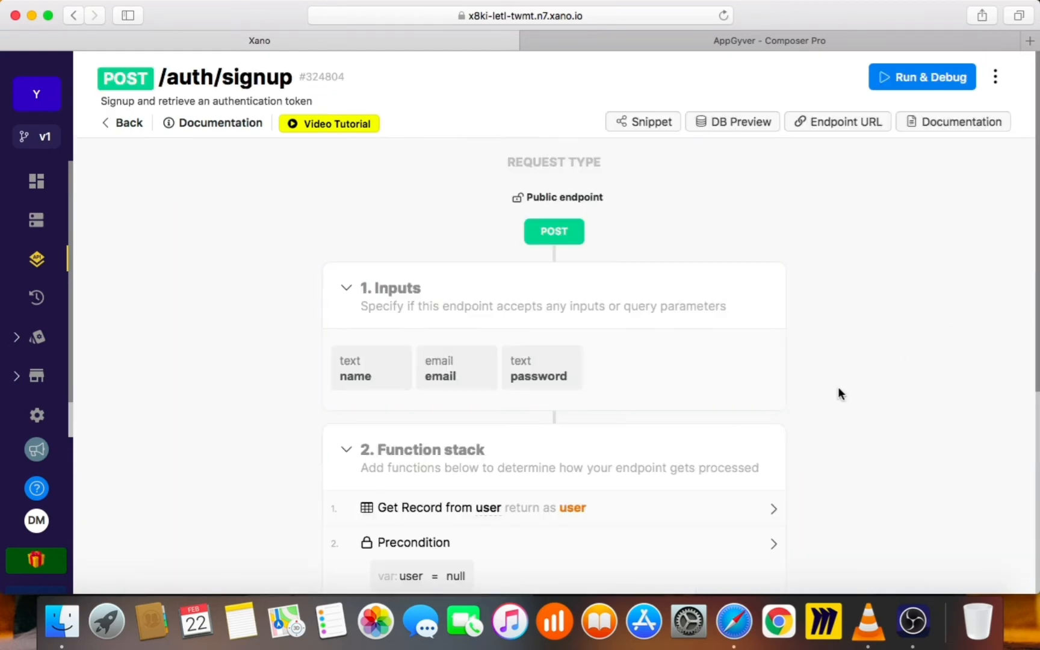
scroll(841, 393, down, 4)
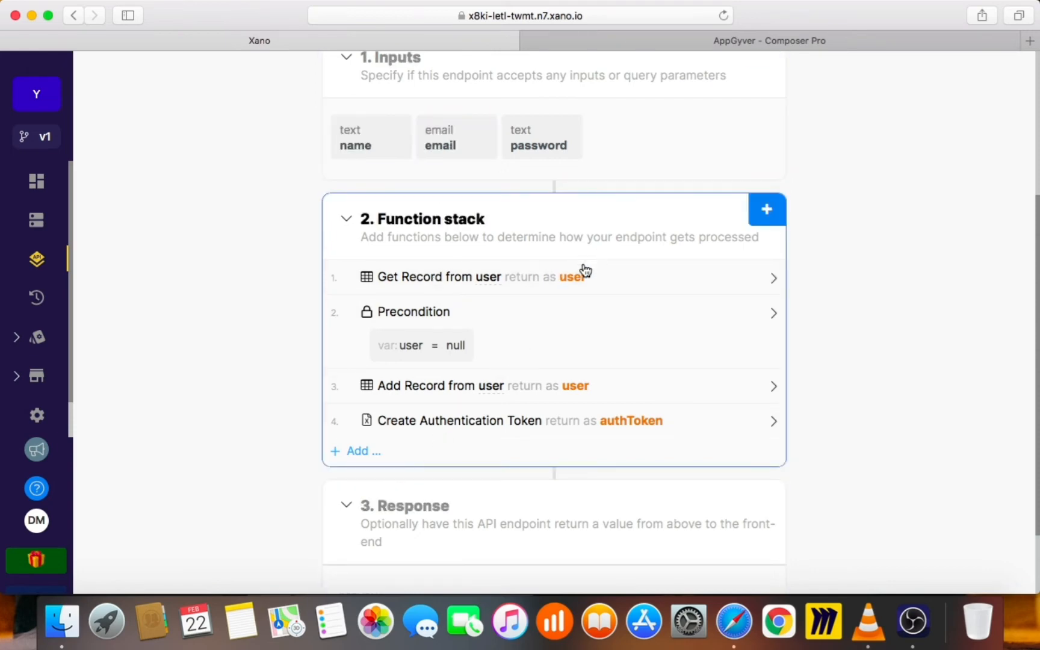
click(465, 387)
scroll(711, 435, down, 3)
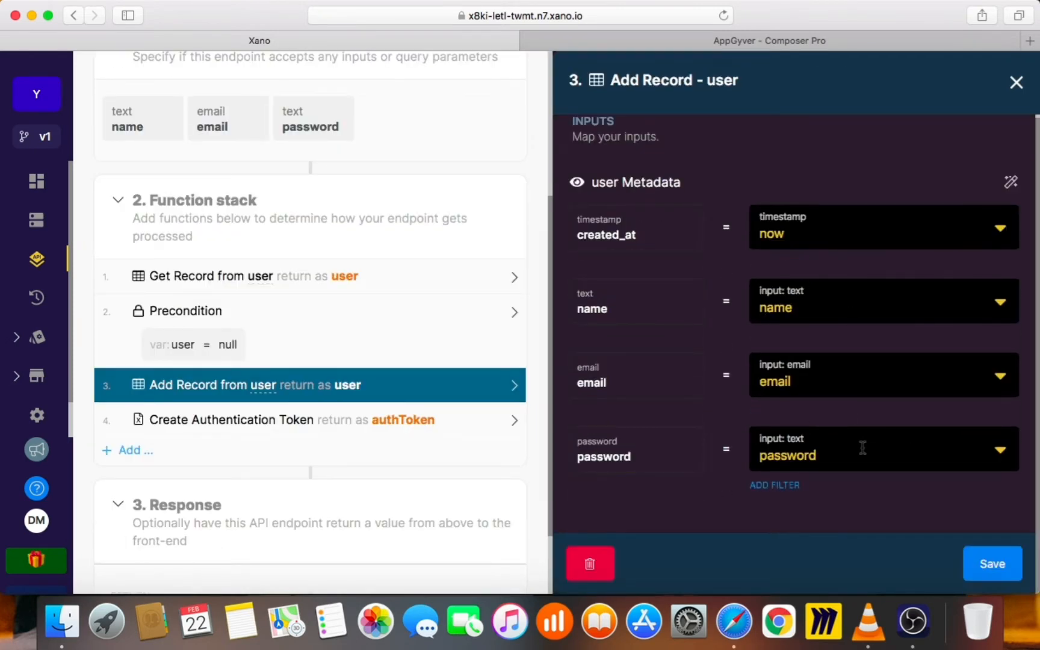
click(993, 564)
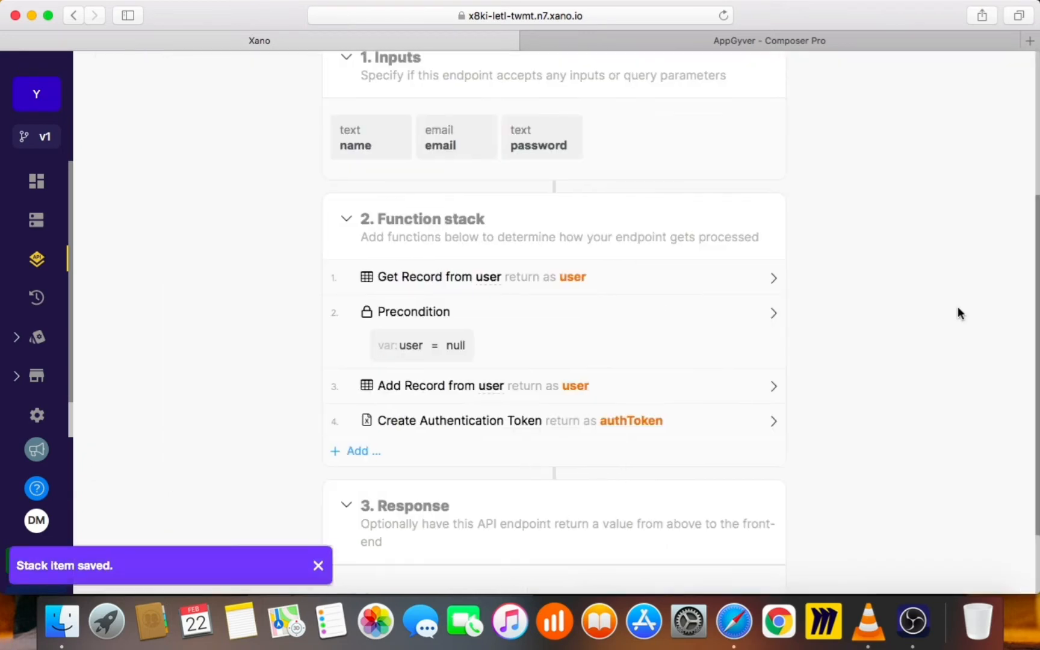
scroll(960, 313, up, 4)
Run /auth/signup in Run & Debug with a sample name, email and password
click(923, 74)
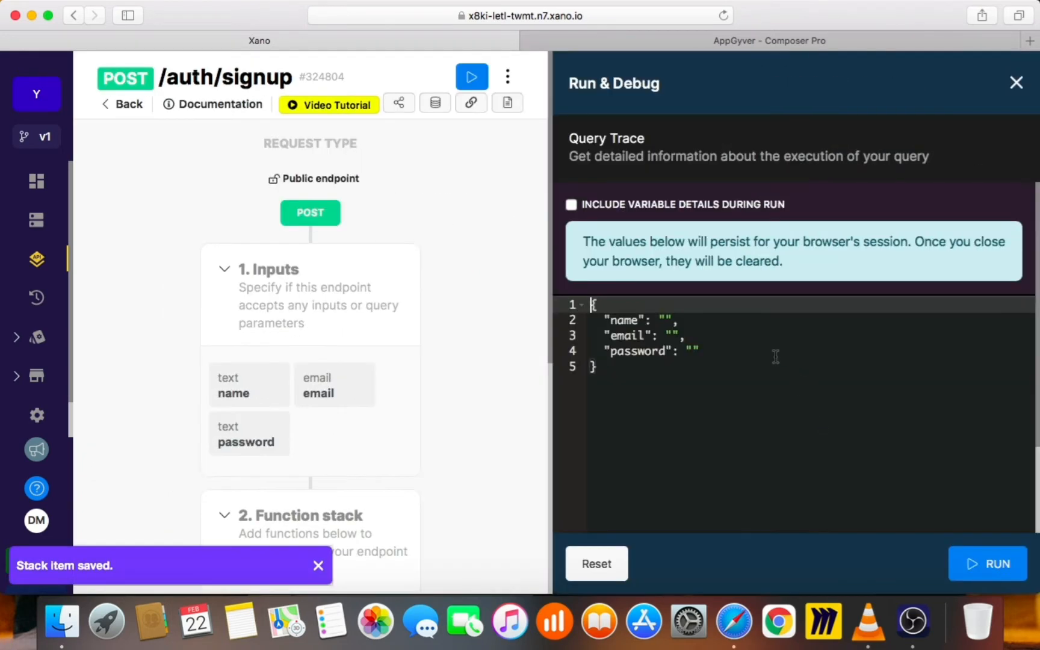
click(670, 319)
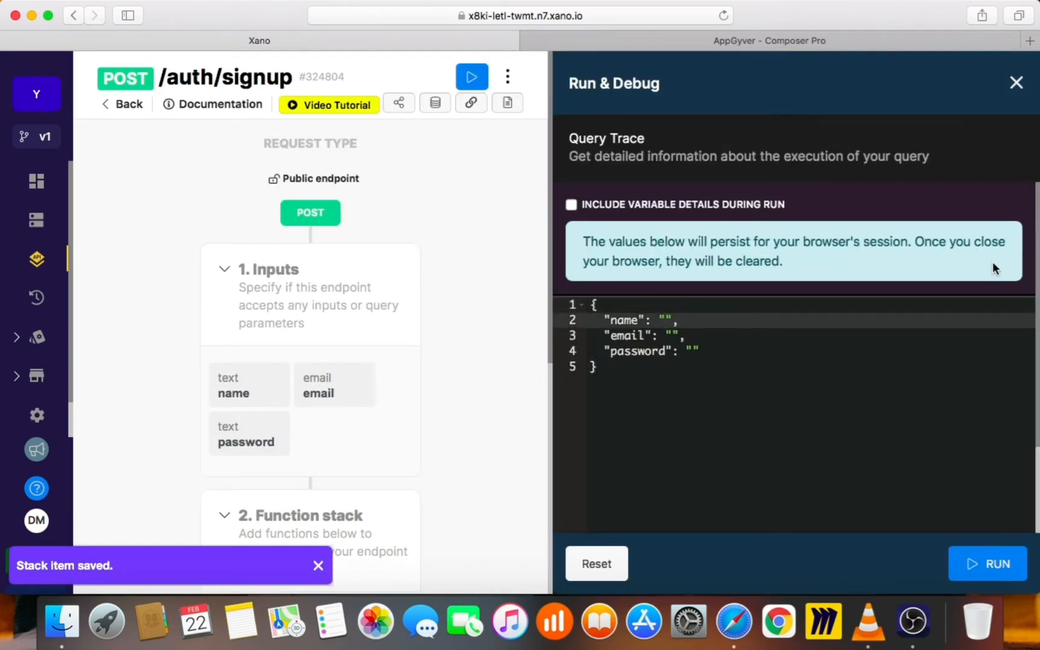
text(peter@)
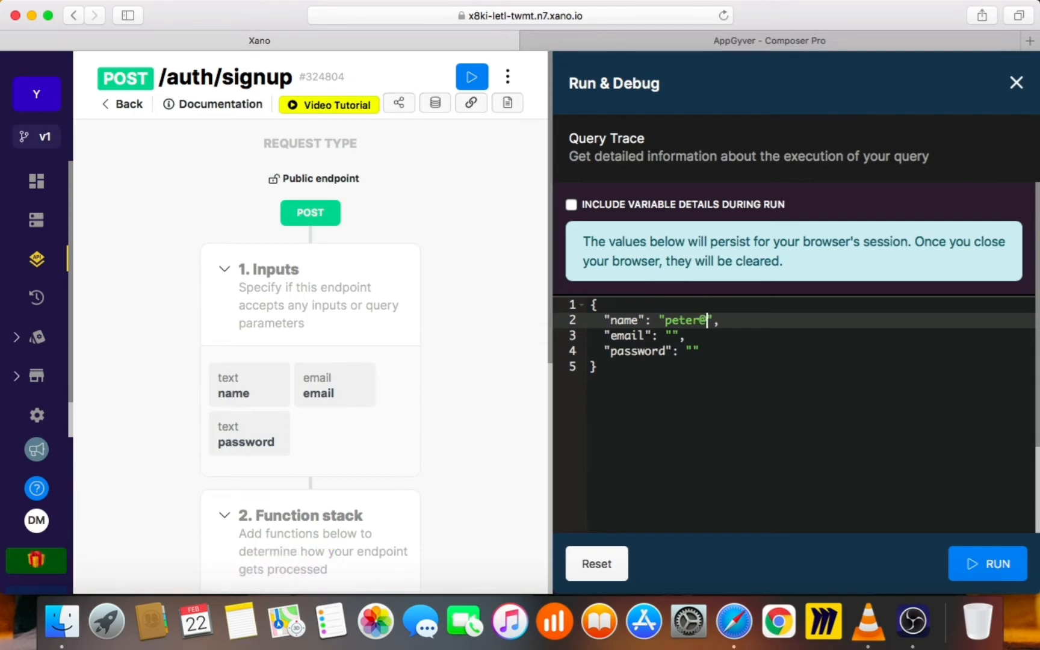
key(BackSpace)
click(687, 336)
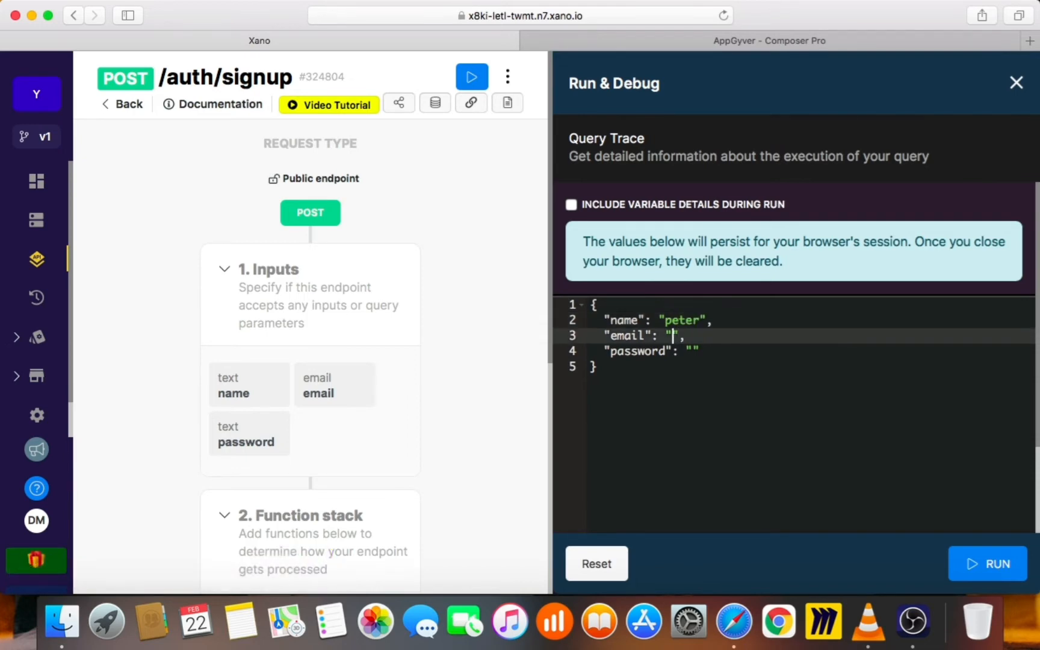
text(peter@email.com)
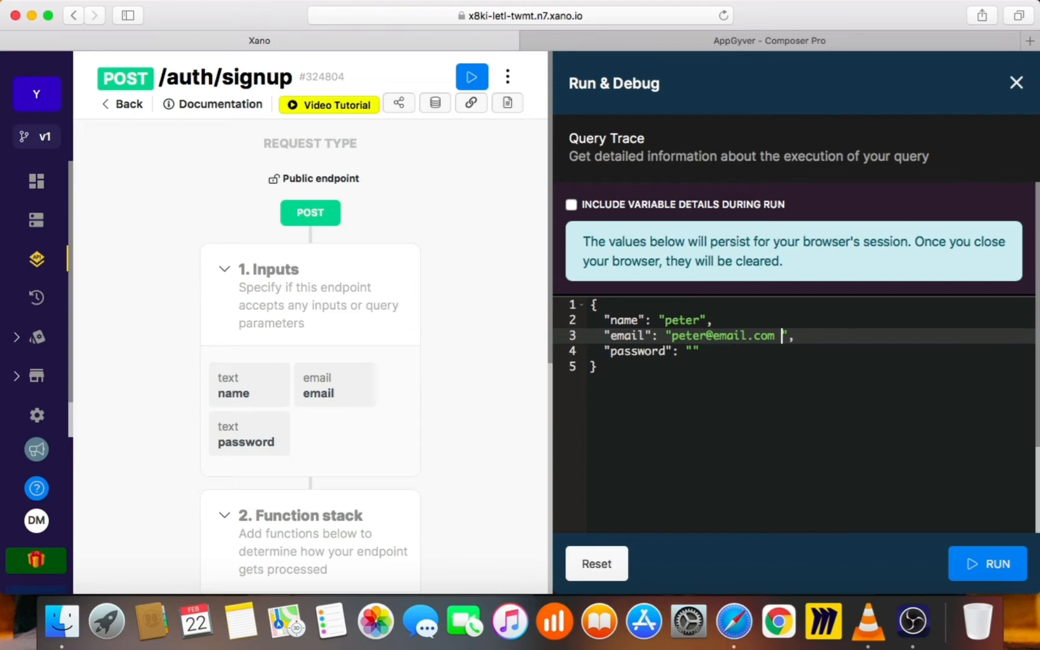
key(BackSpace)
key(Down)
key(Left)
text(password)
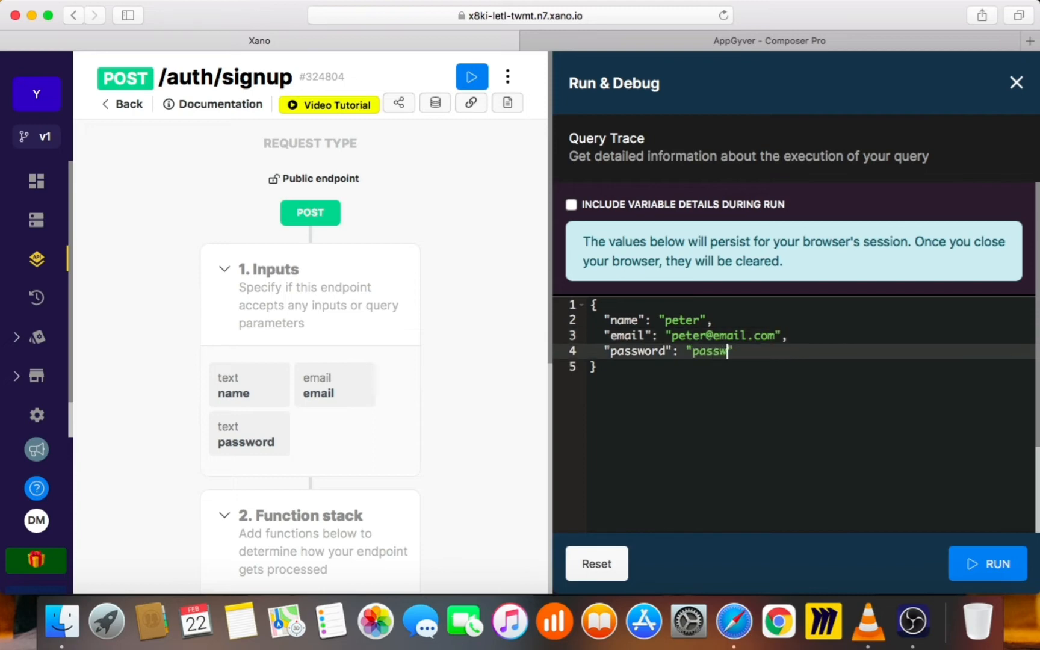
click(962, 568)
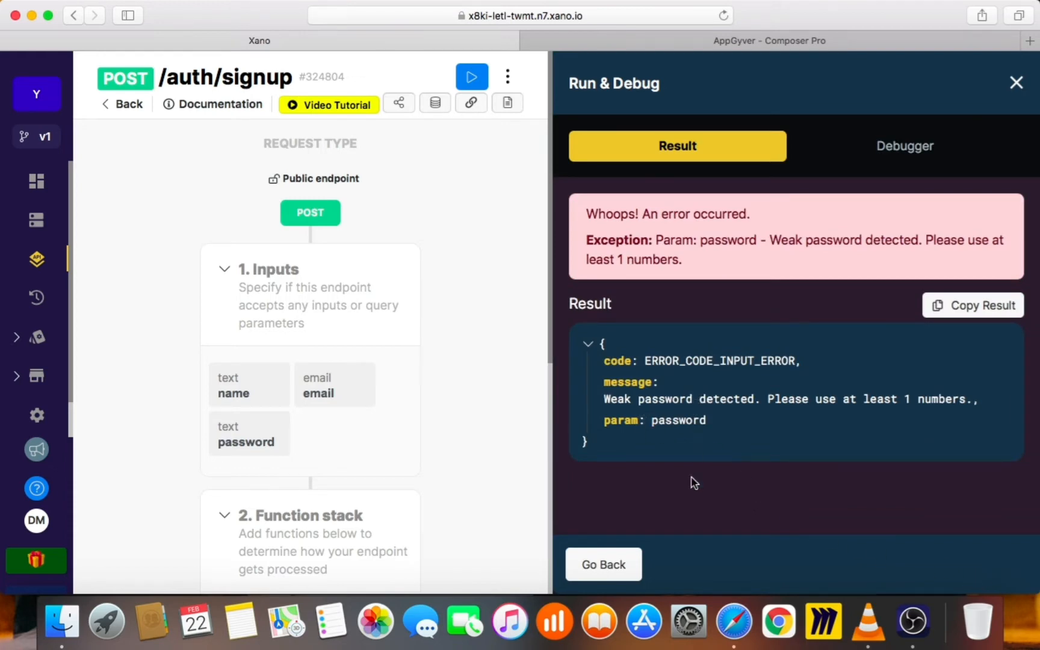
Strengthen the rejected weak password by adding a digit, rerun to get the authToken, and close the panel
click(626, 565)
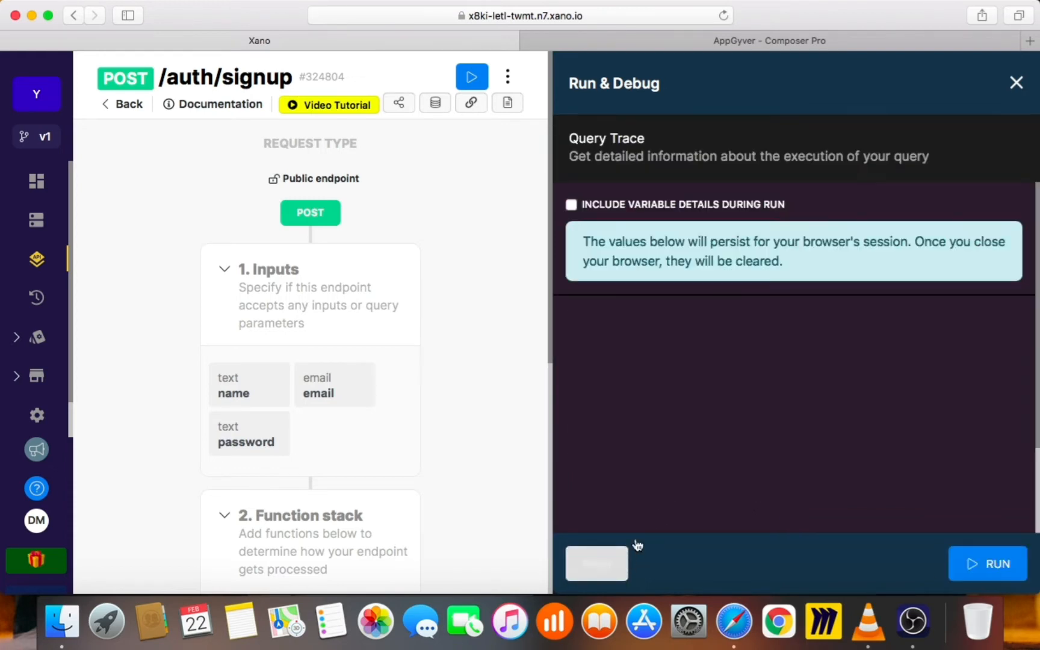
click(748, 352)
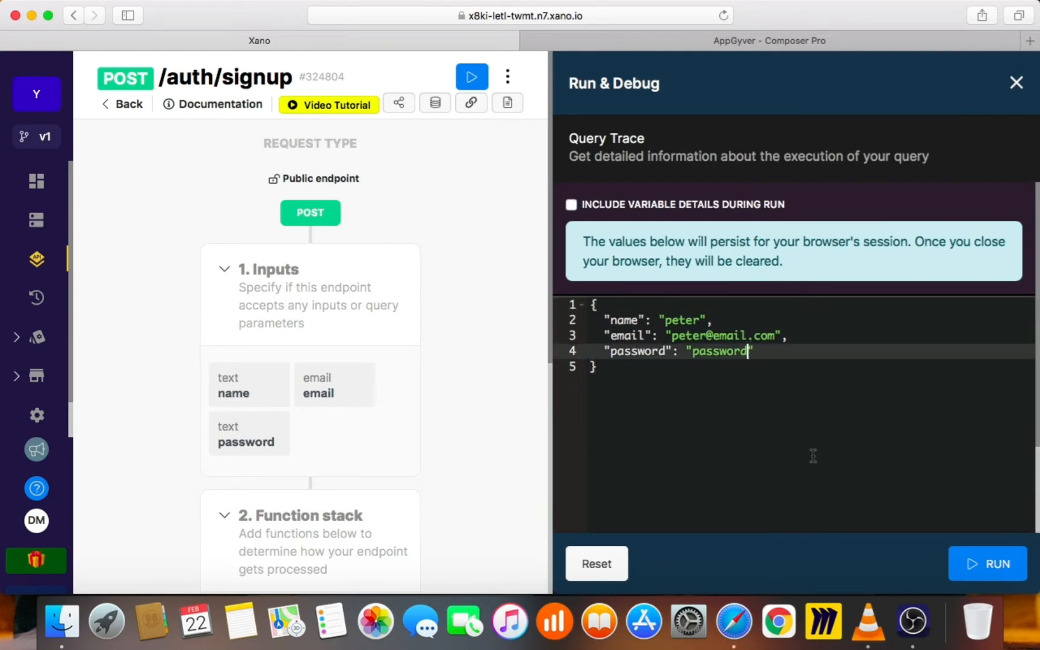
text(1)
click(975, 563)
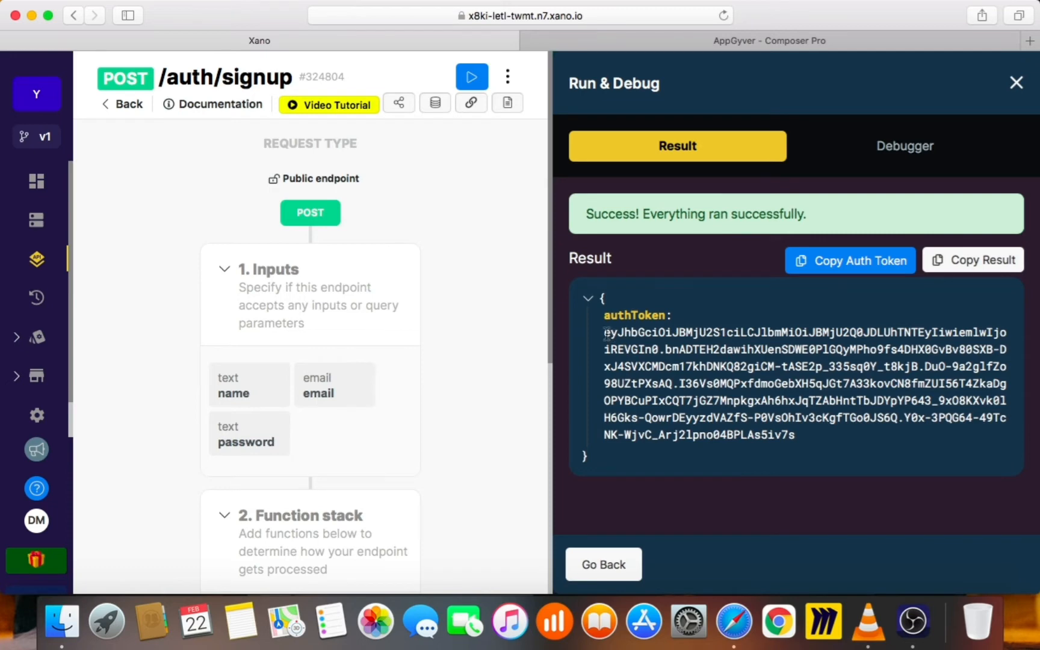
drag(607, 333, 804, 443)
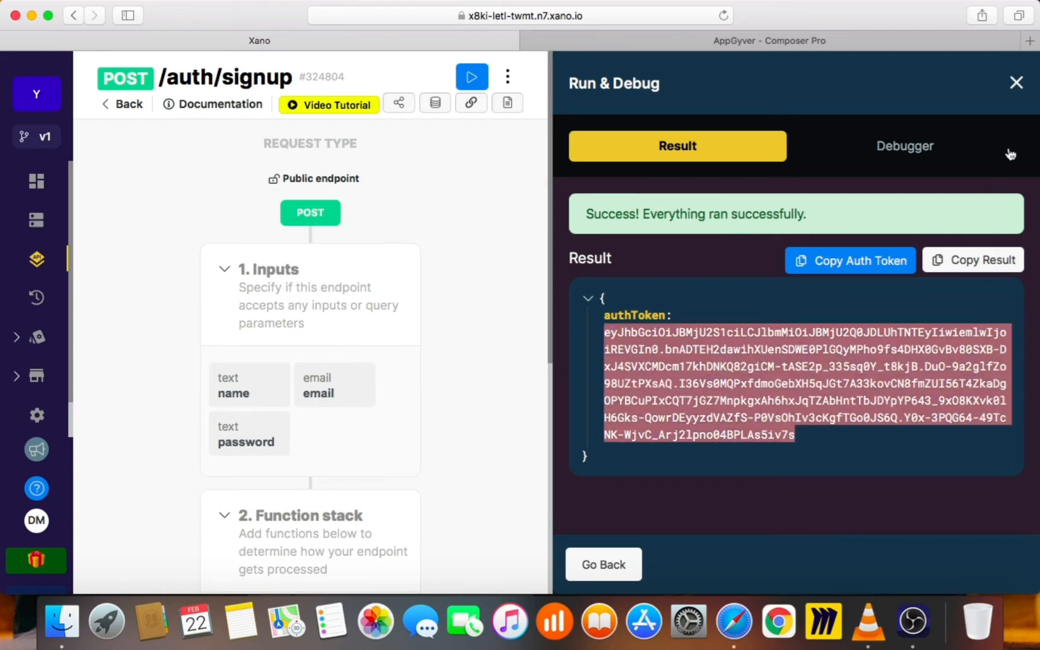
click(1017, 83)
scroll(344, 386, down, 5)
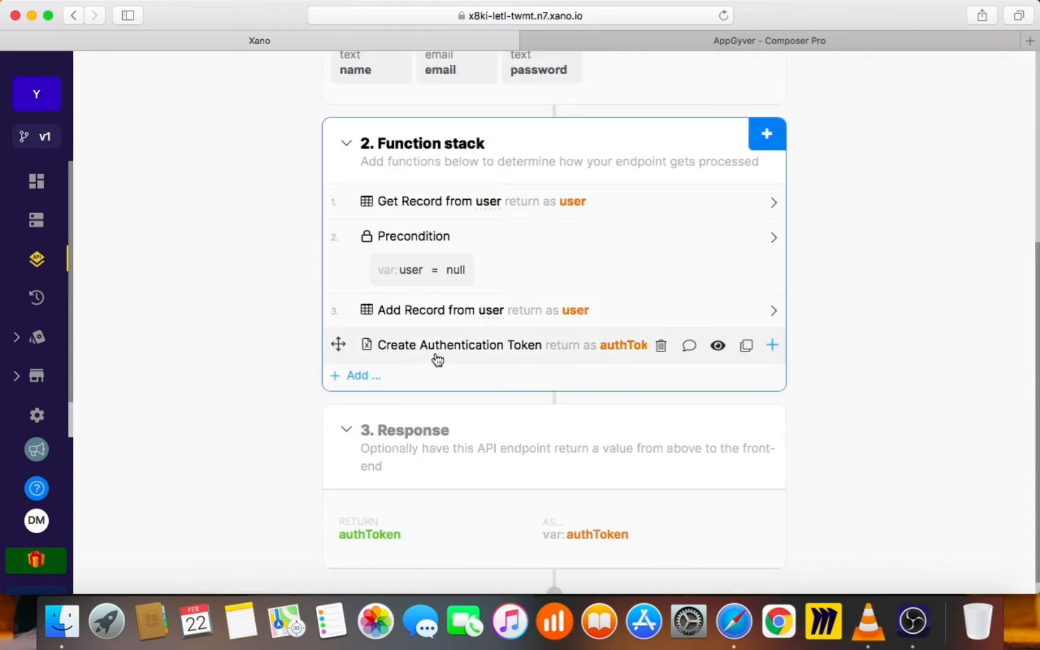
Save the Create Authentication Token step with its expiration kept at 86400 seconds
click(439, 355)
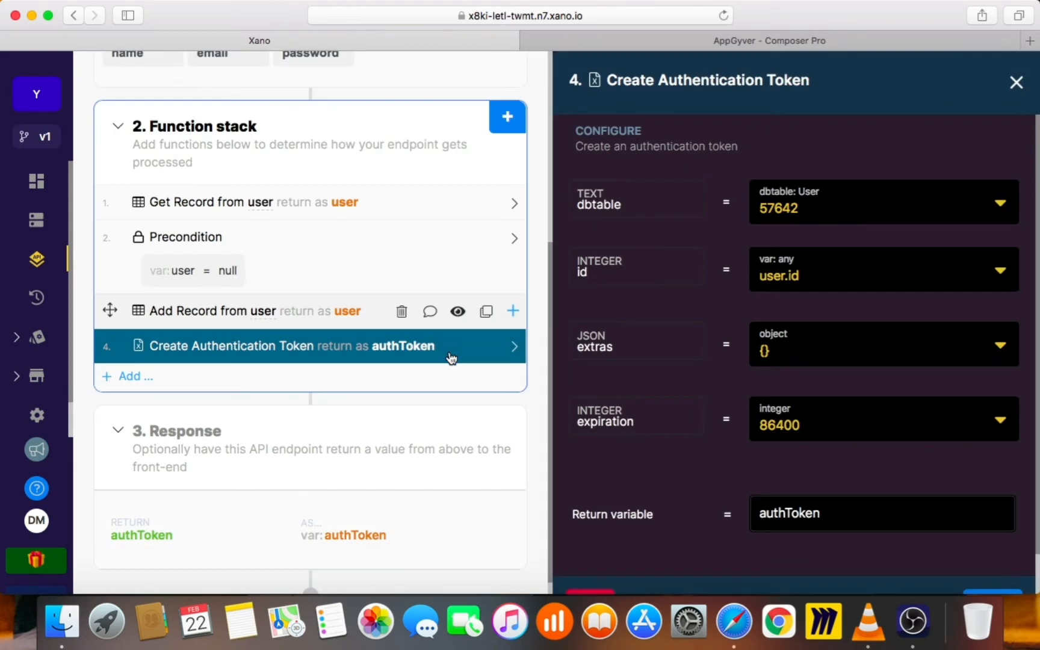
click(773, 419)
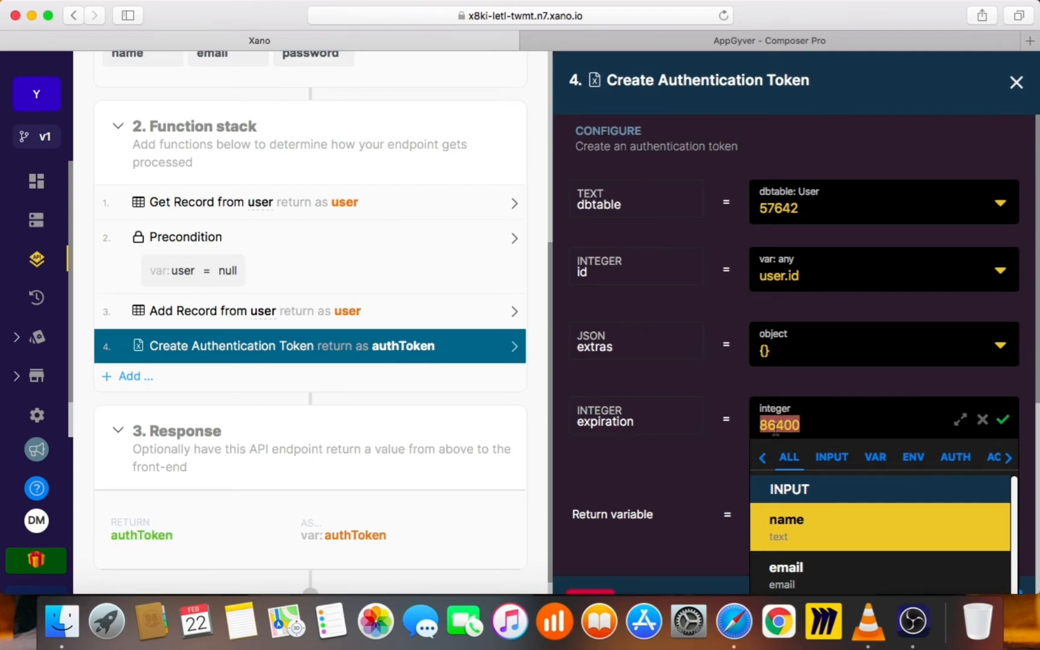
click(776, 390)
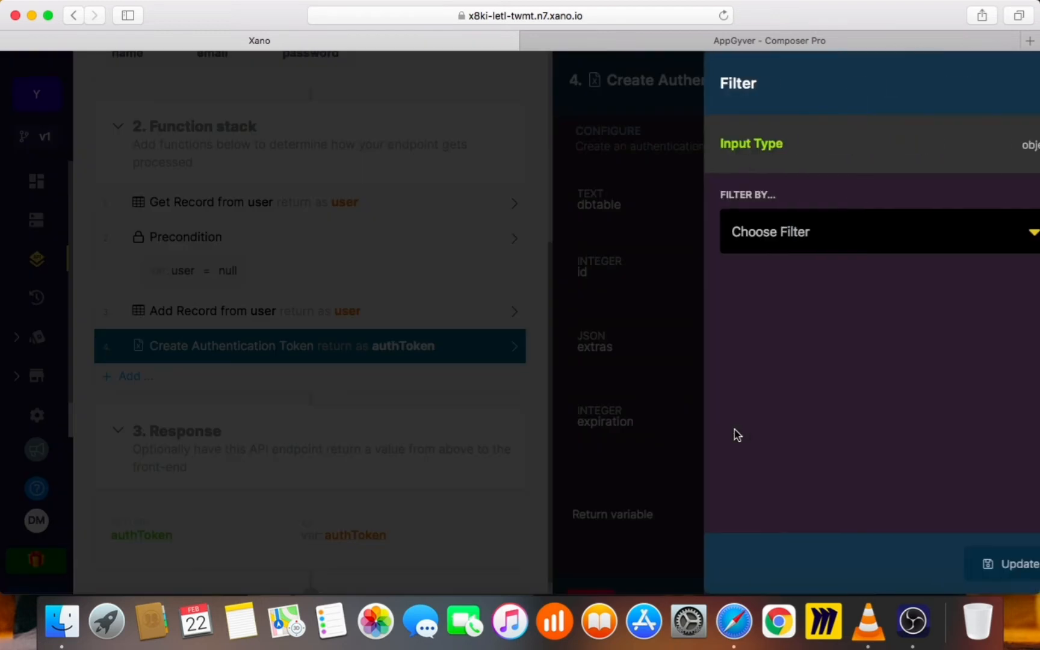
click(1017, 82)
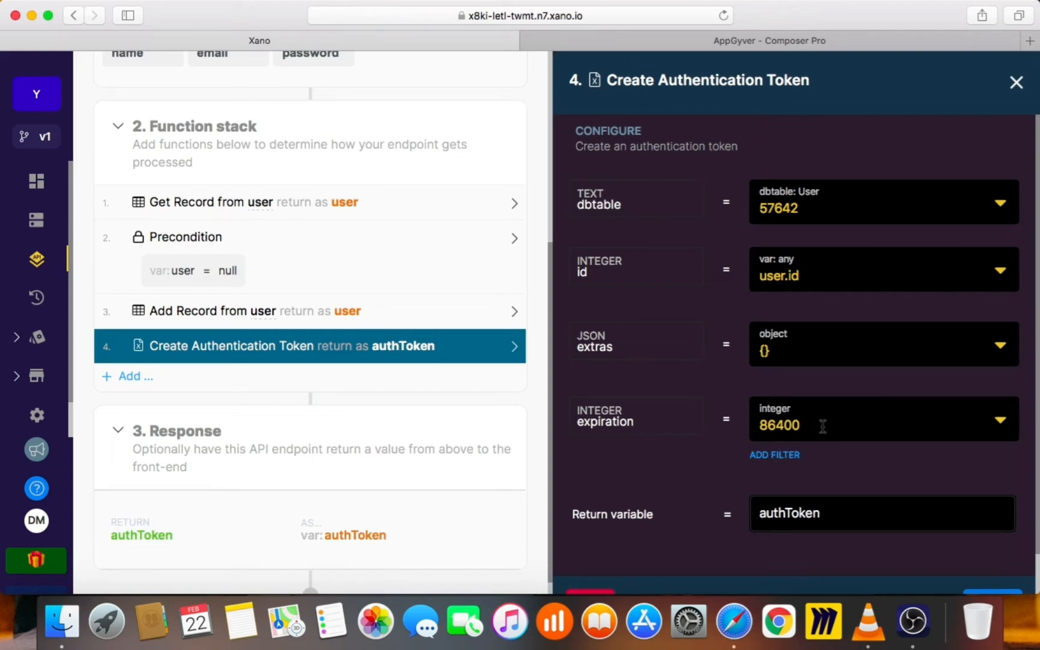
click(814, 430)
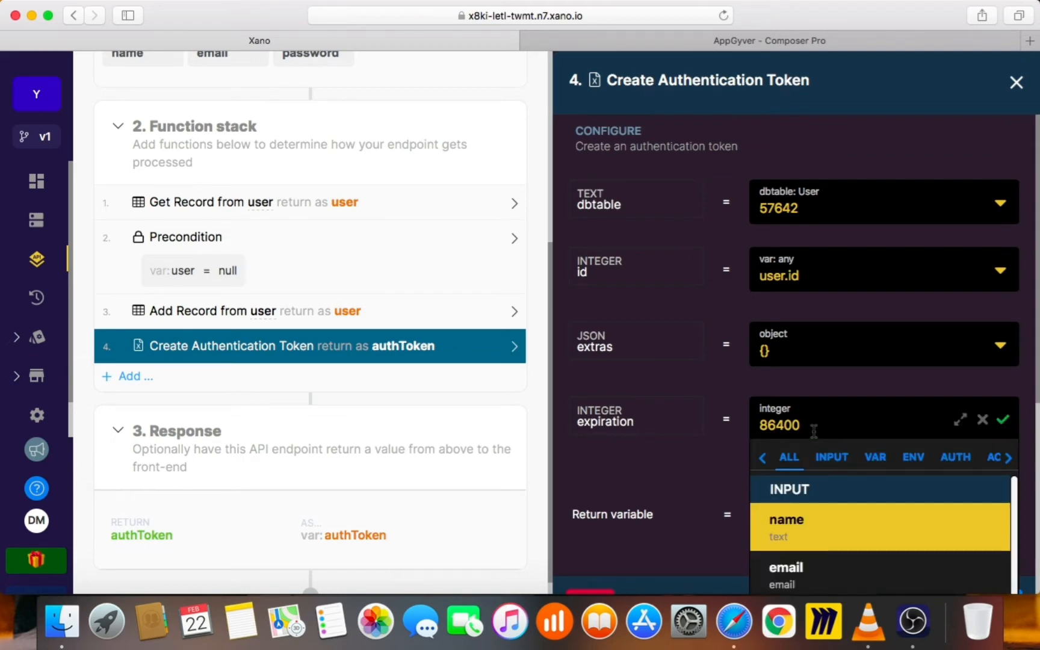
click(734, 417)
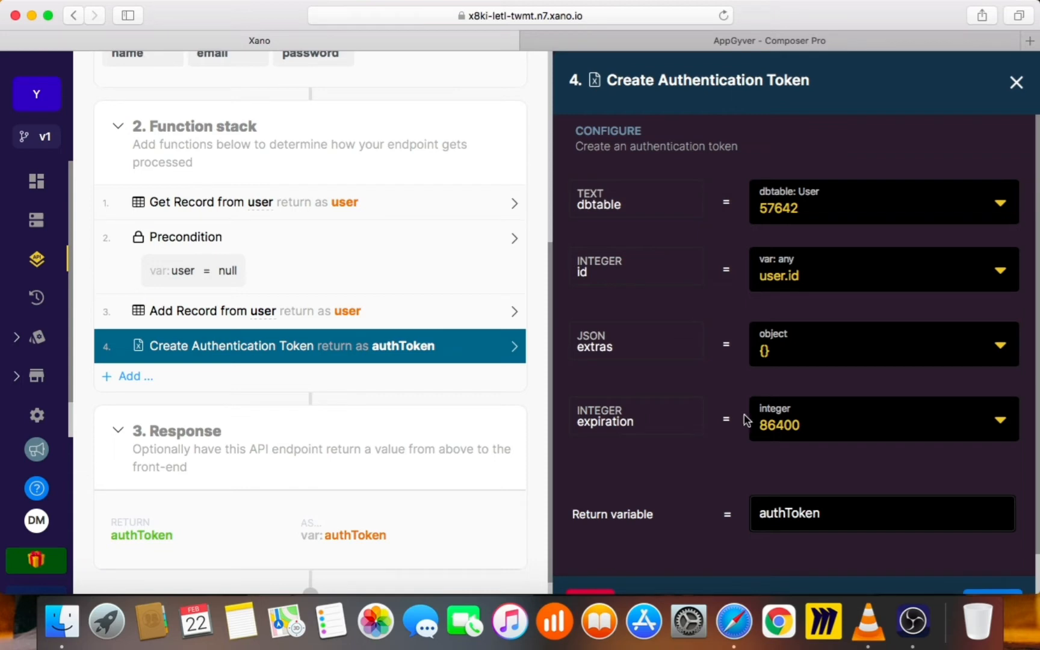
scroll(731, 472, down, 2)
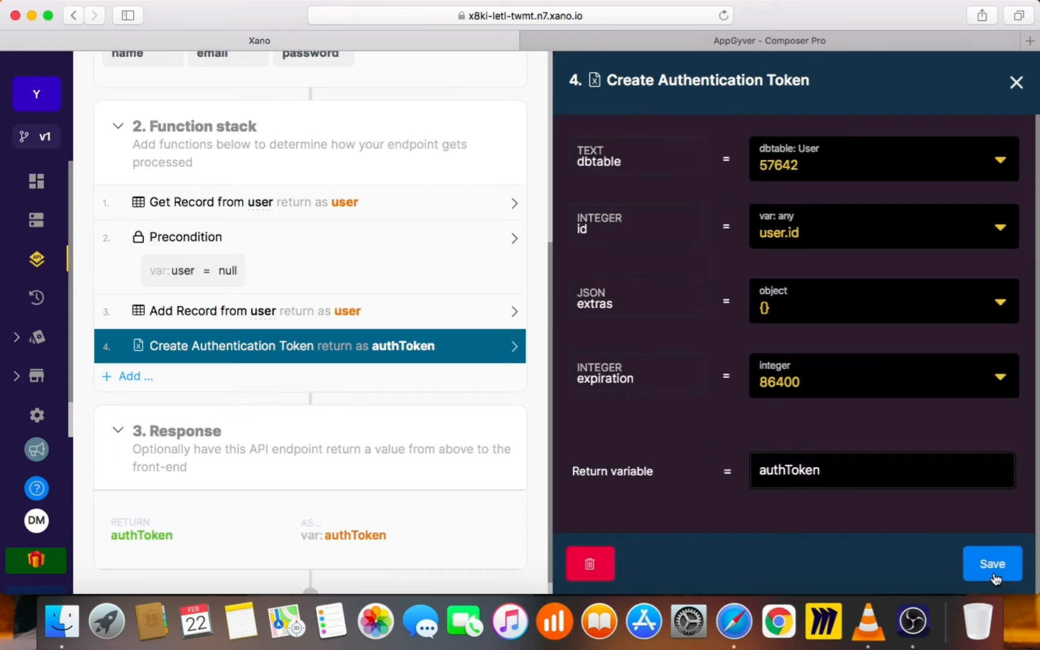
click(995, 578)
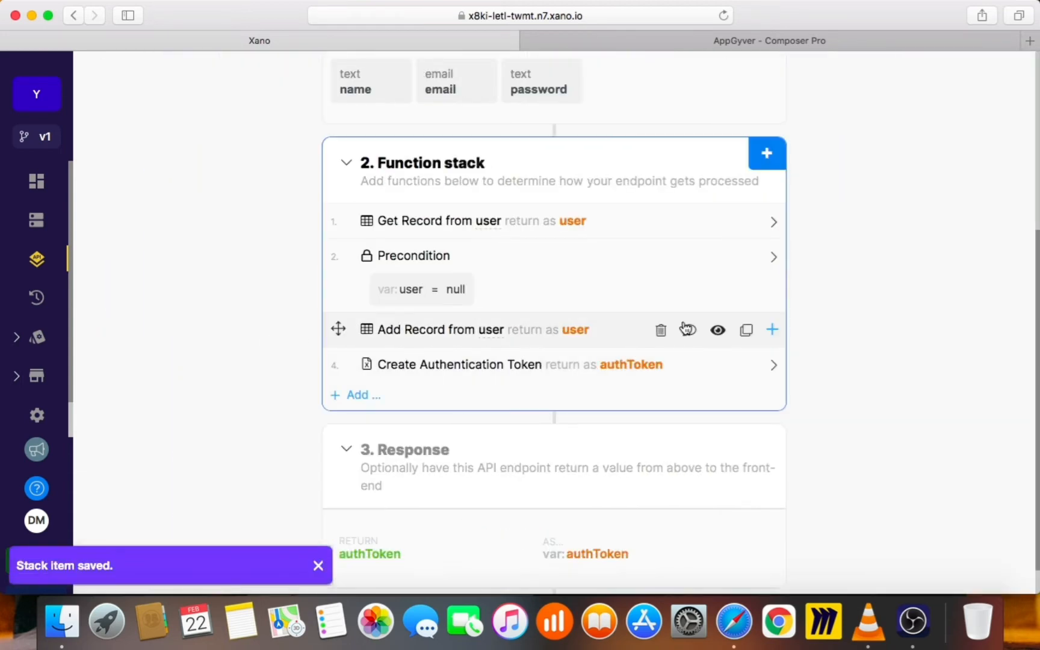
Return to the Default API group's endpoint list and switch over to AppGyver
scroll(708, 325, up, 5)
click(128, 127)
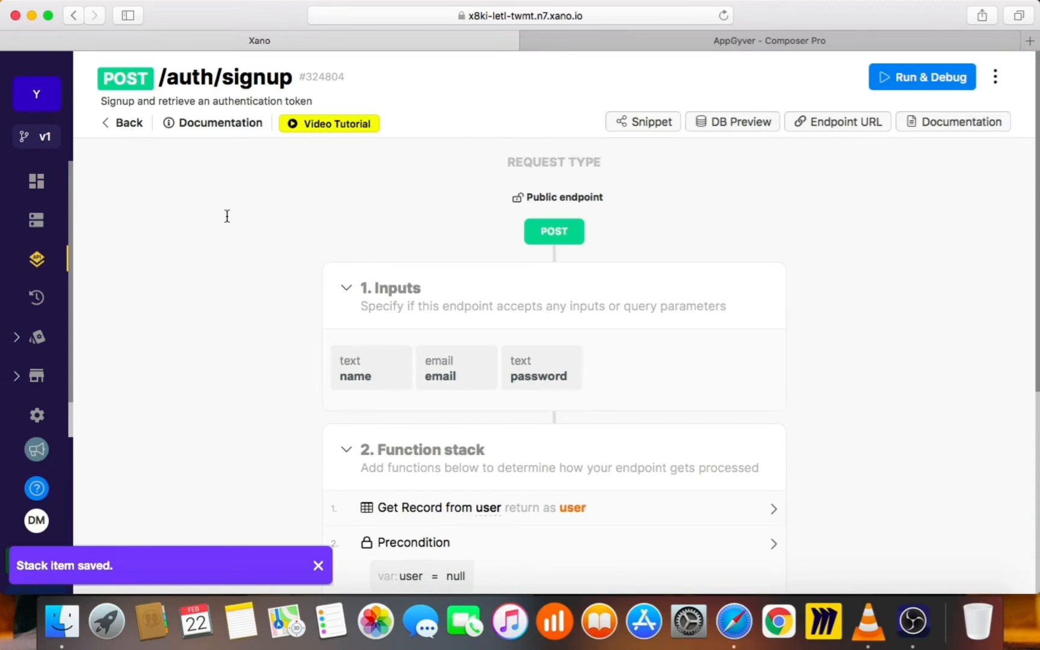
scroll(476, 367, down, 6)
scroll(486, 375, down, 3)
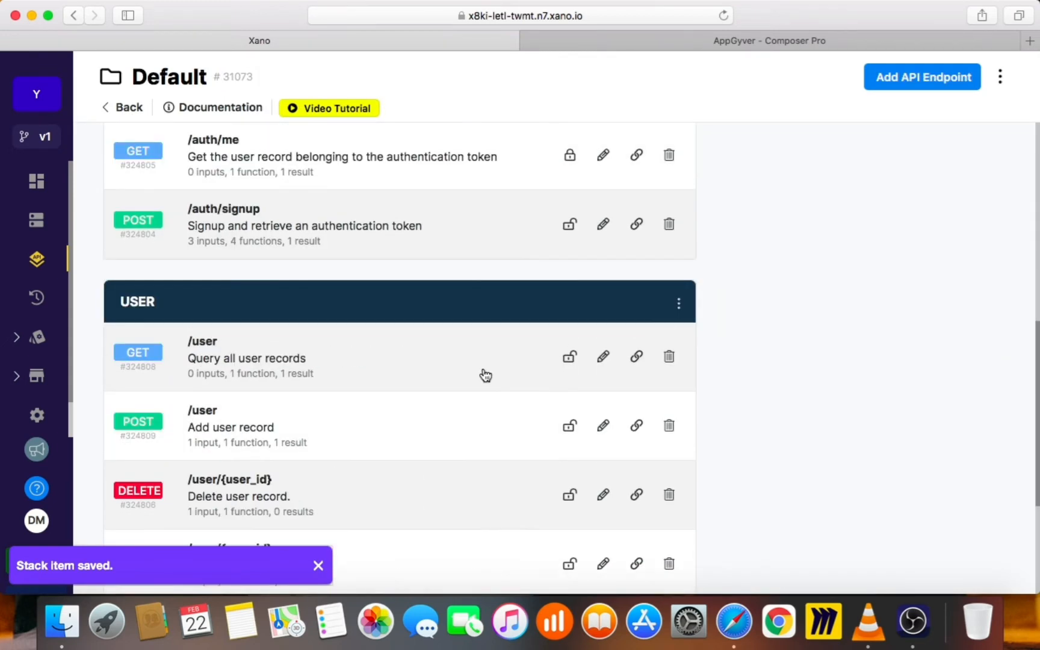
scroll(486, 375, down, 3)
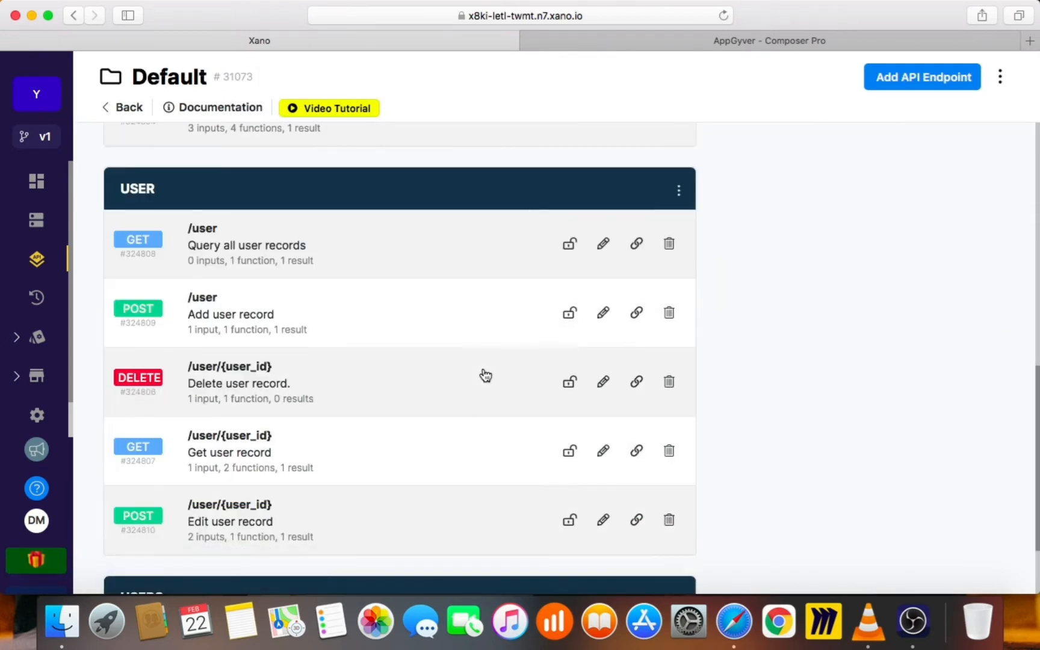
key(ctrl+Tab)
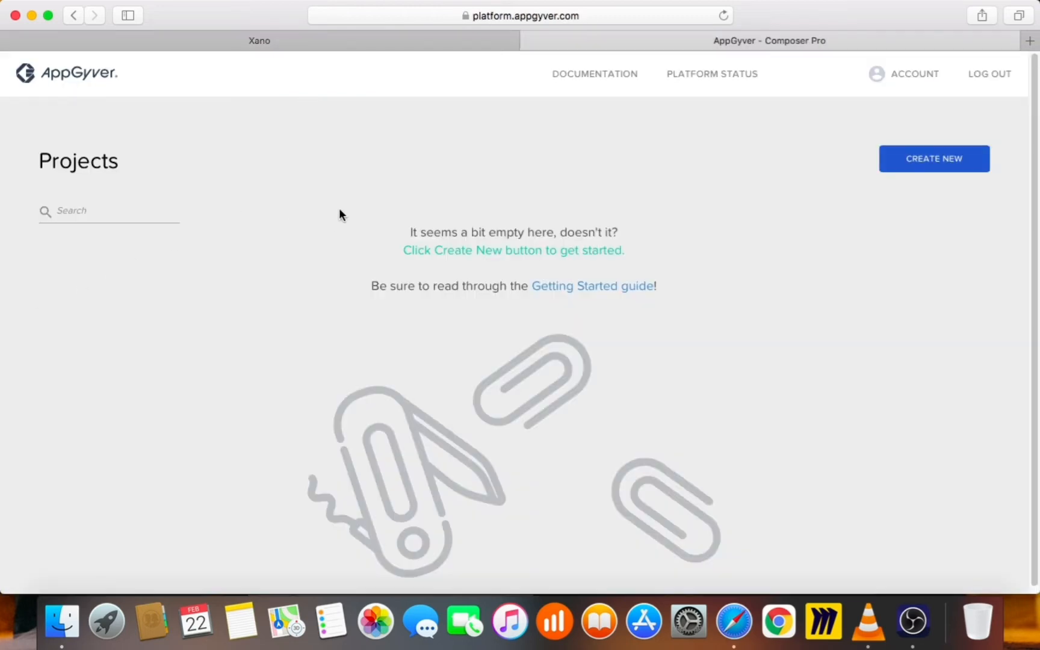
click(995, 71)
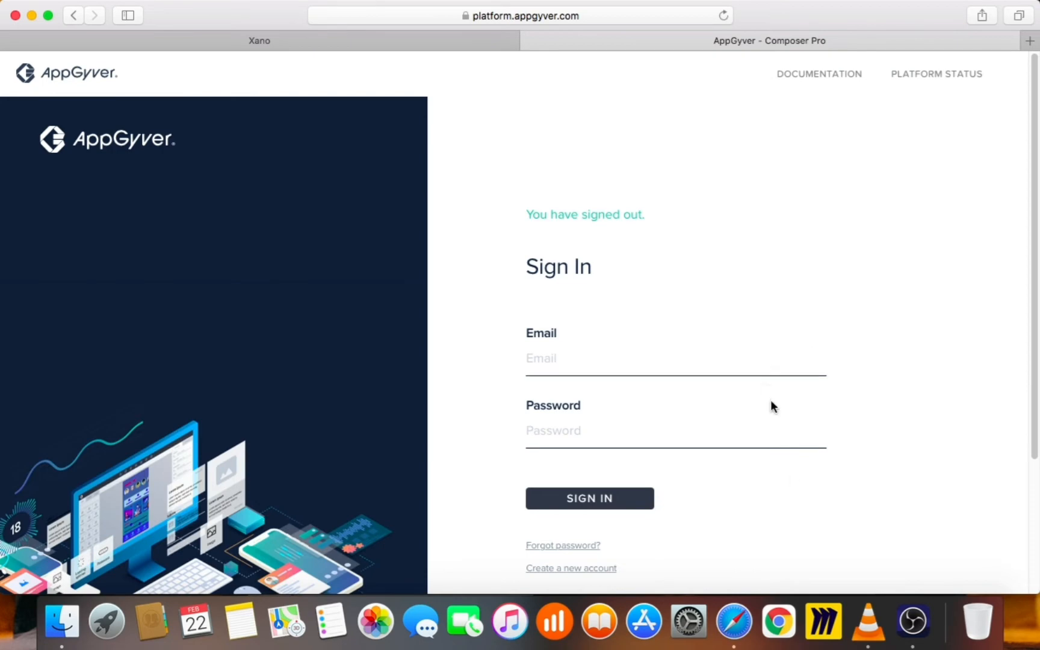
scroll(792, 479, down, 3)
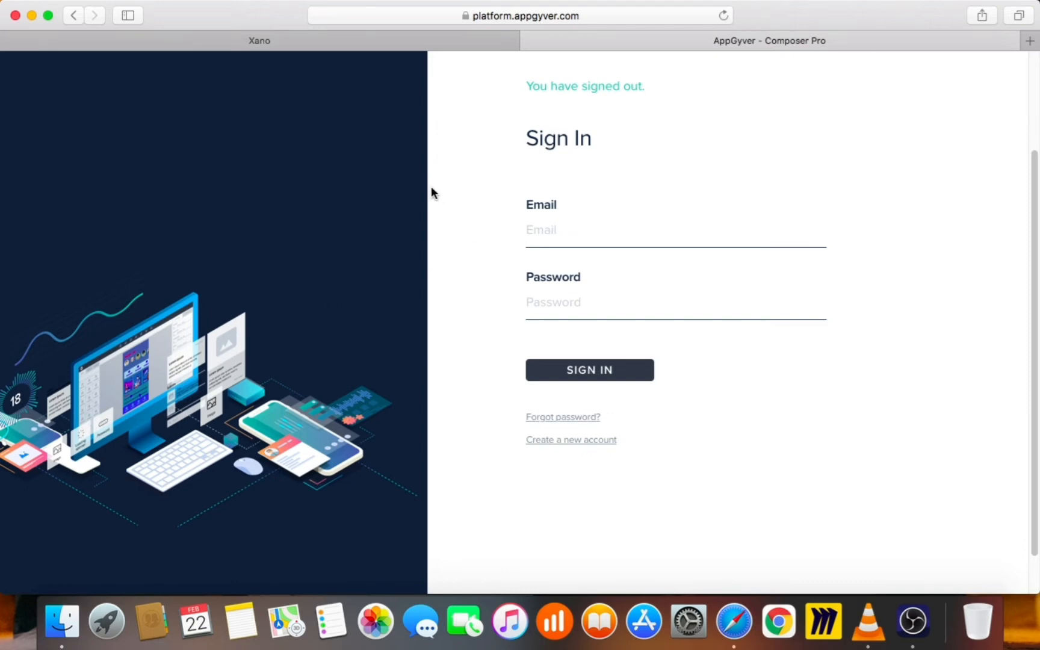
click(572, 287)
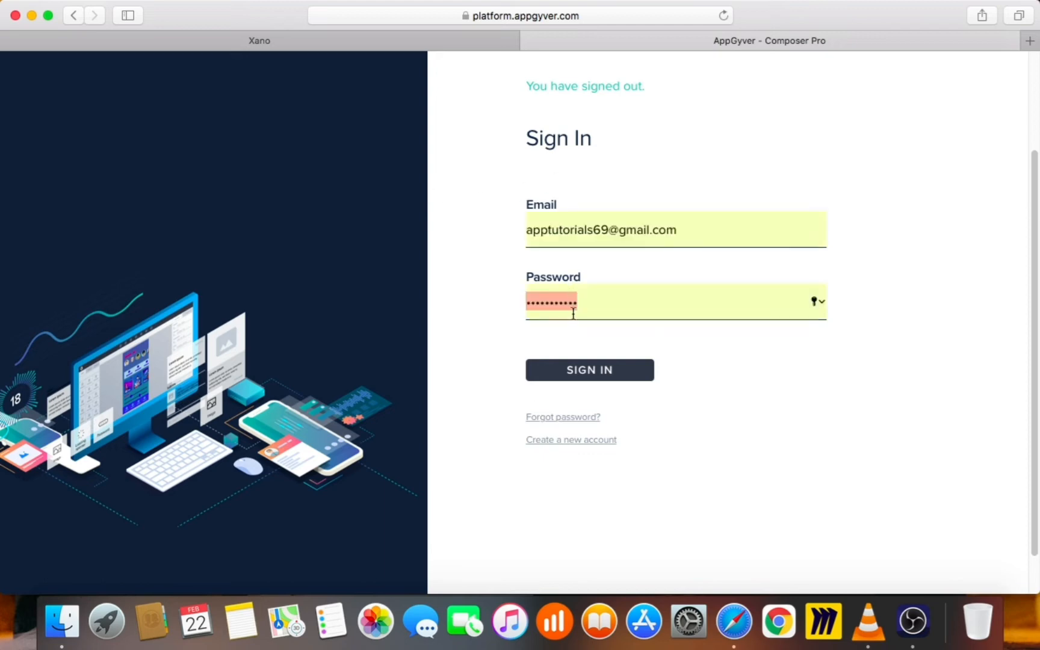
click(578, 362)
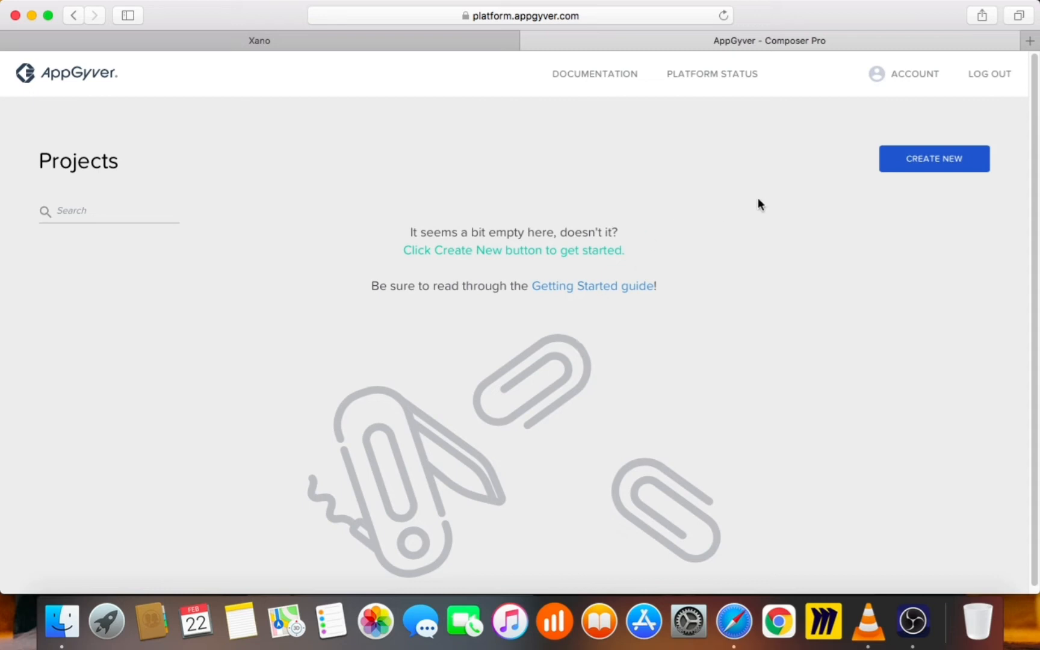
Create a new AppGyver project named 'Test App'
click(905, 167)
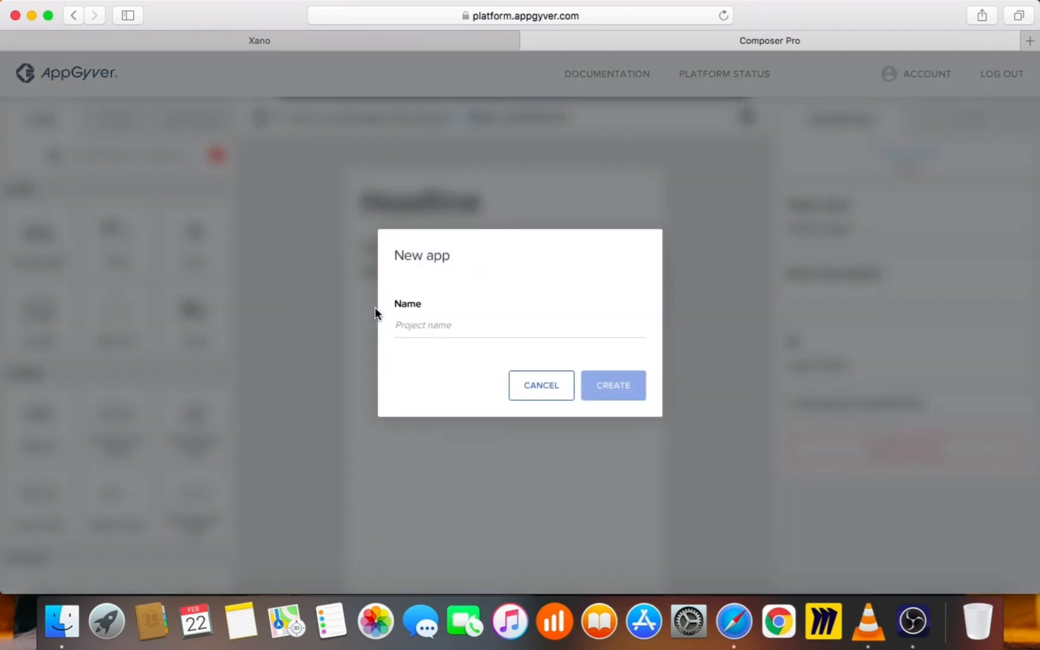
click(405, 322)
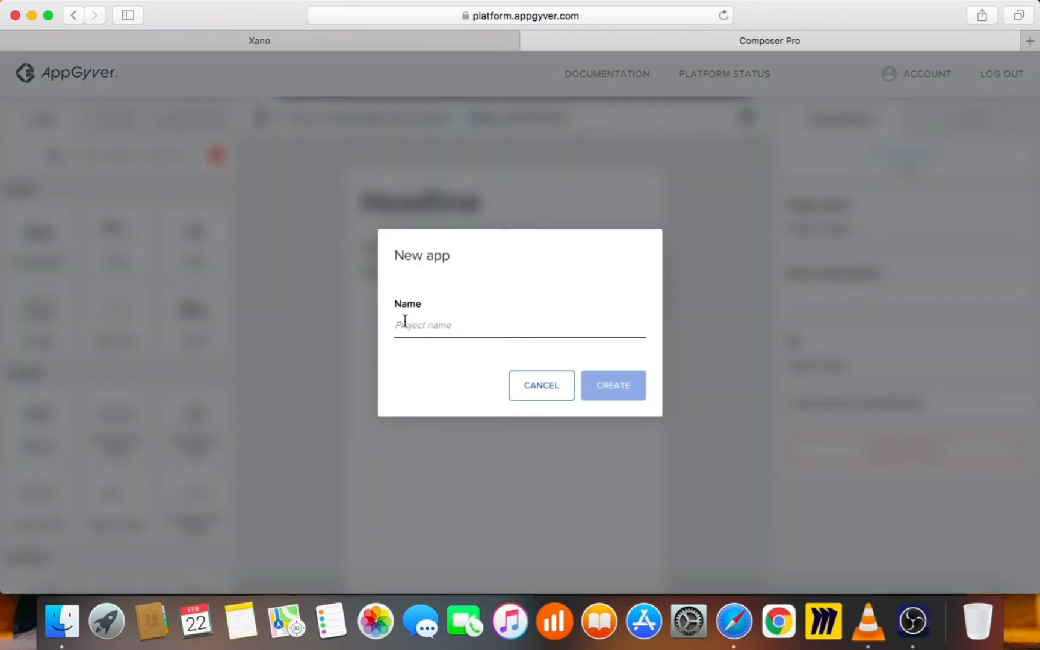
text(Test App)
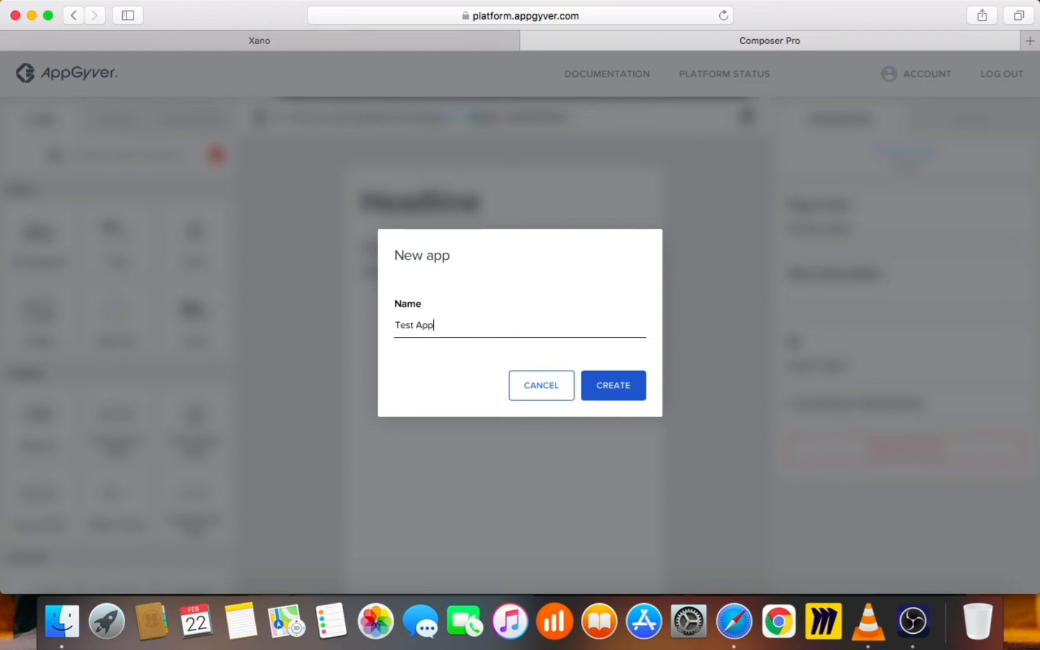
click(619, 388)
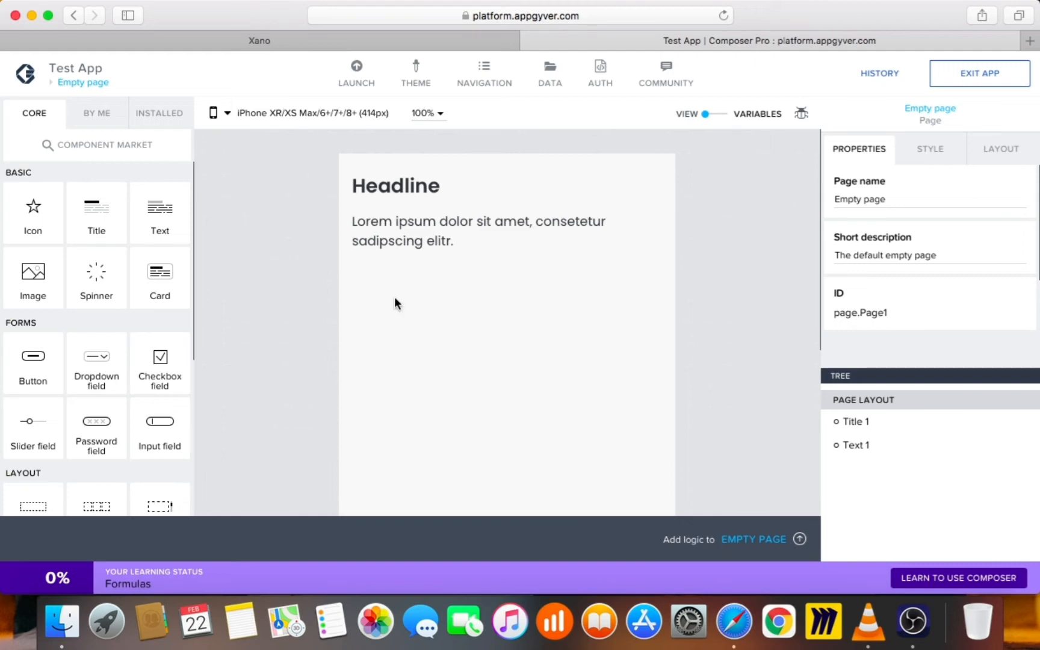
Browse the app's Pages overview, then return to editing the Empty page
click(94, 88)
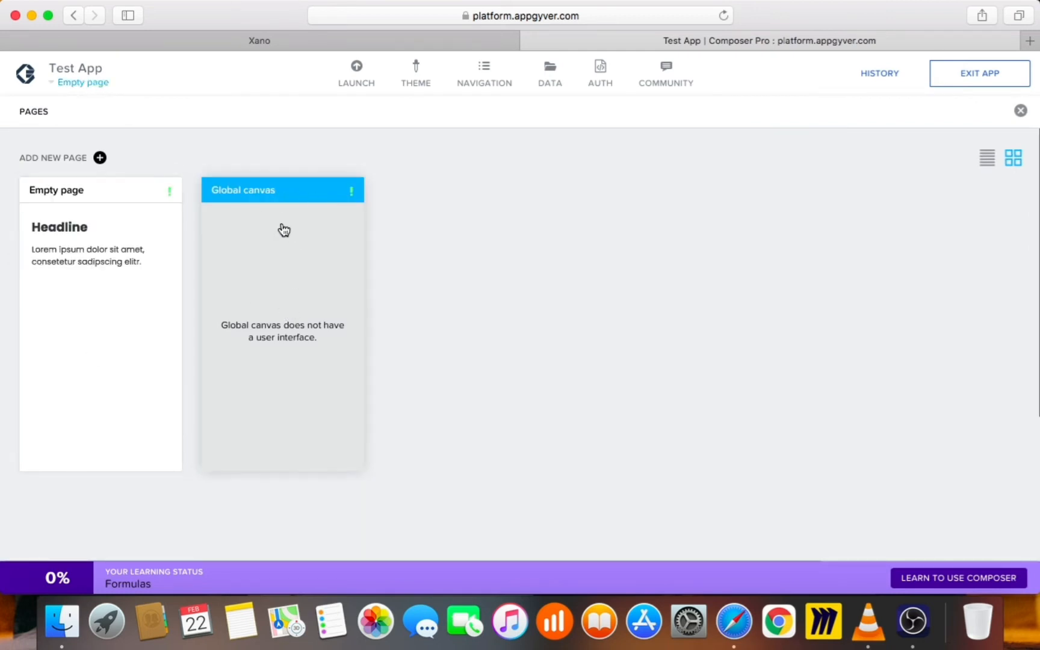
click(71, 88)
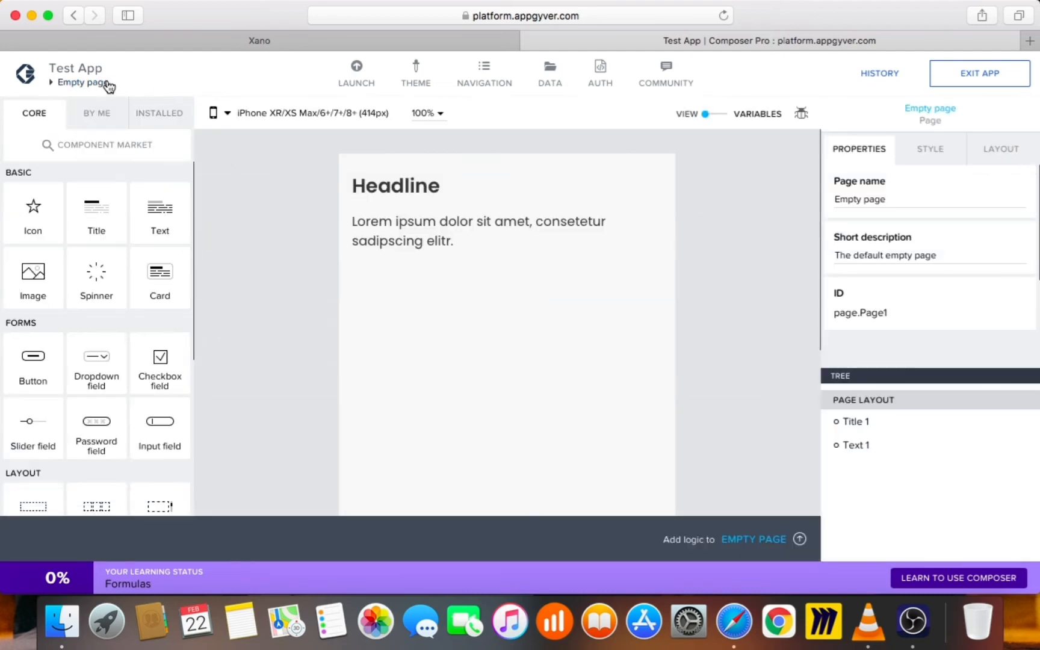
click(102, 83)
click(171, 191)
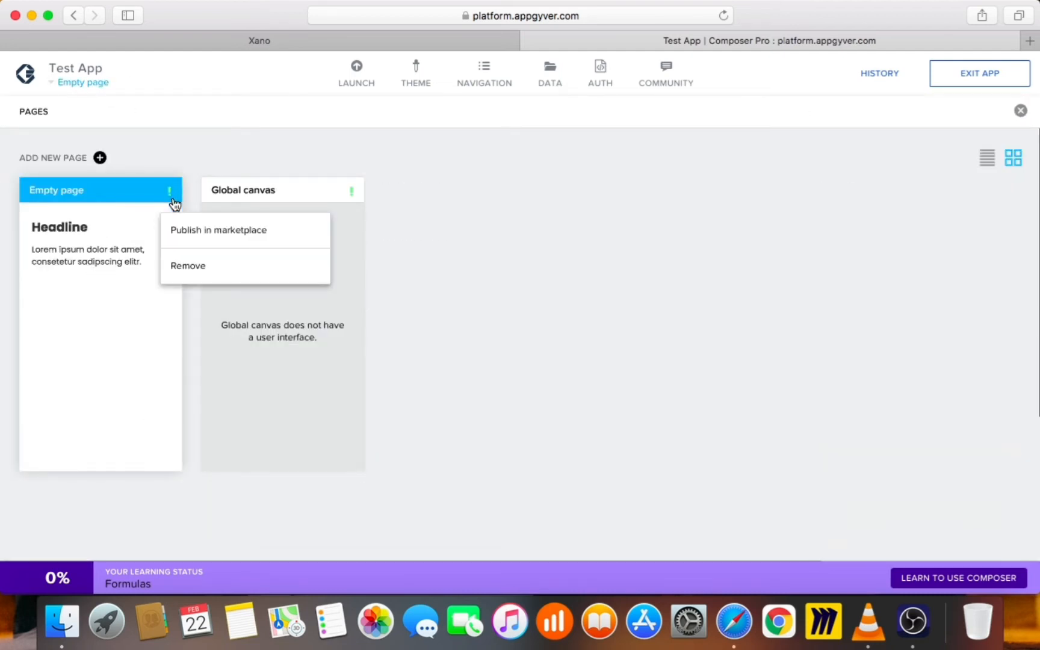
click(168, 161)
click(63, 84)
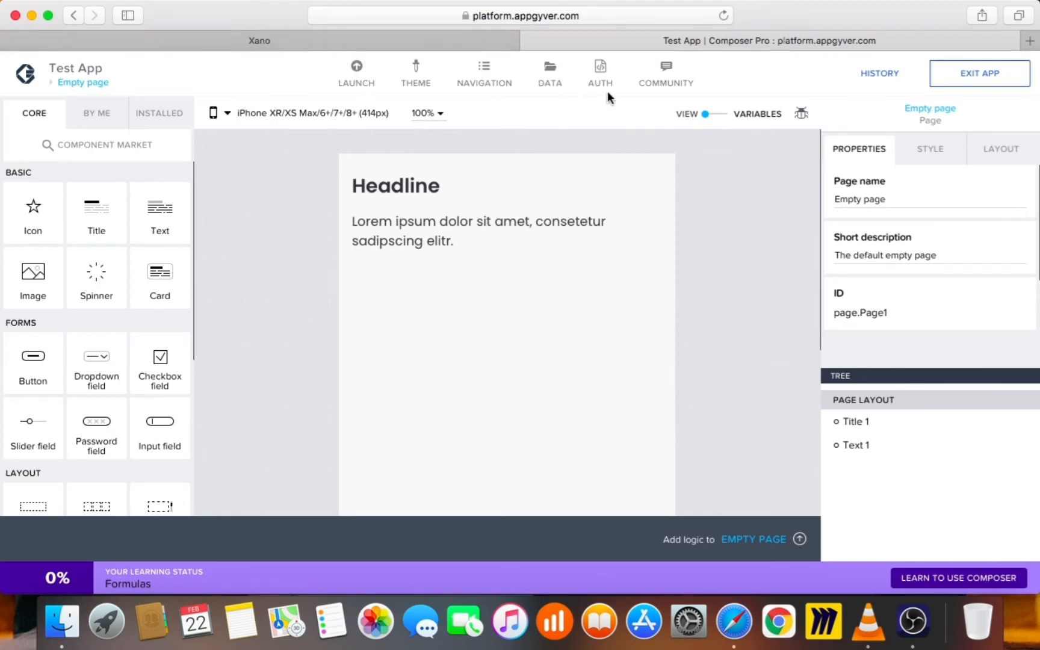
Start a new REST API direct integration data resource in the app's Data configuration
click(546, 87)
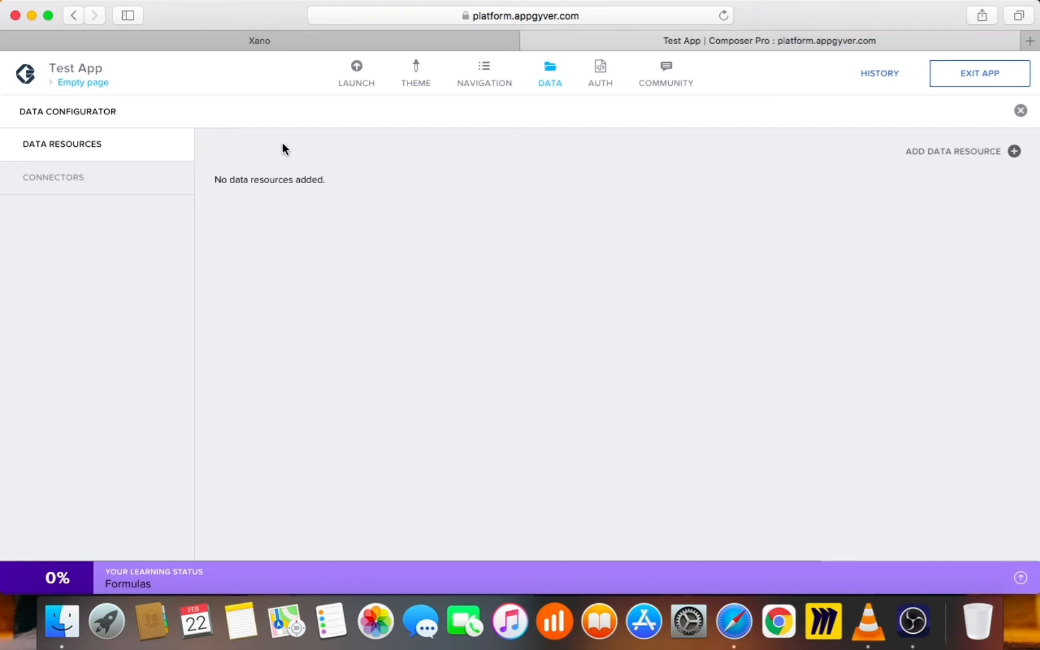
click(260, 41)
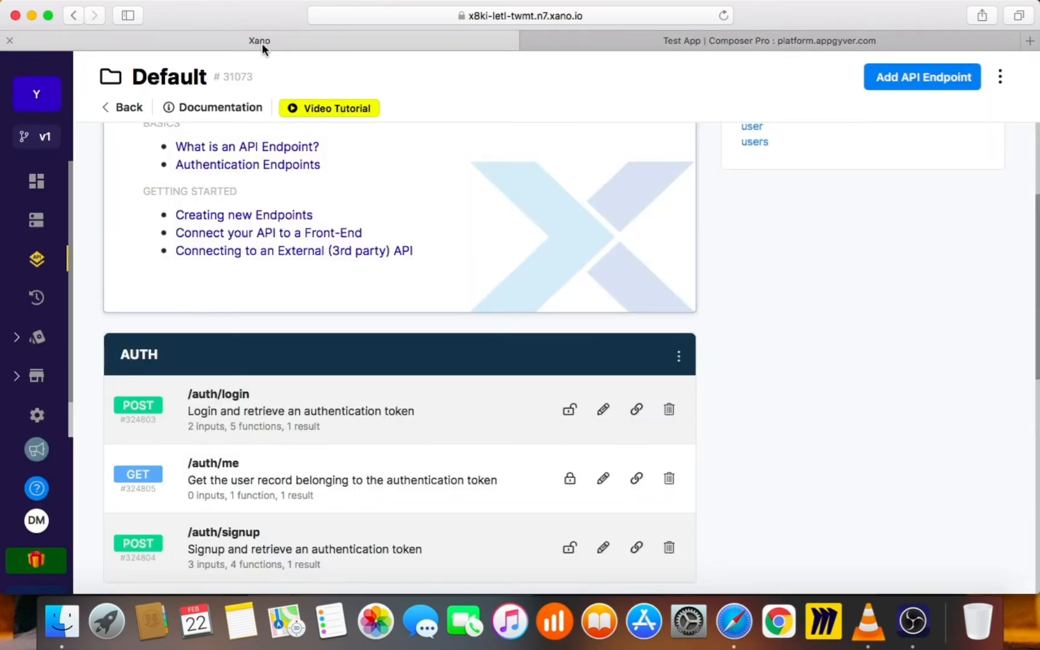
click(799, 42)
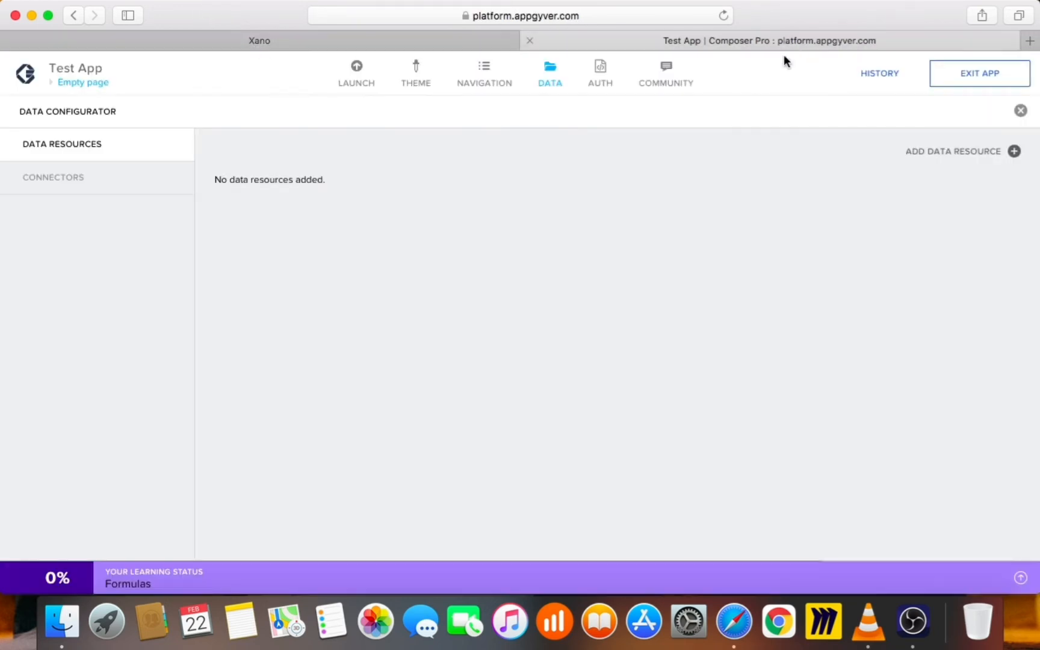
click(989, 160)
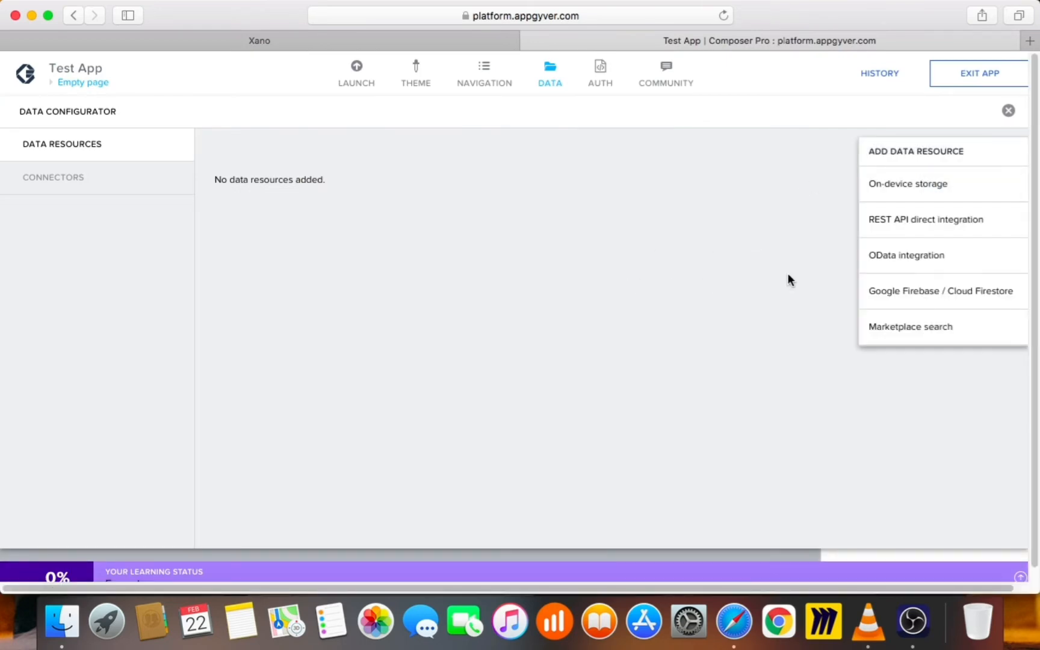
click(901, 232)
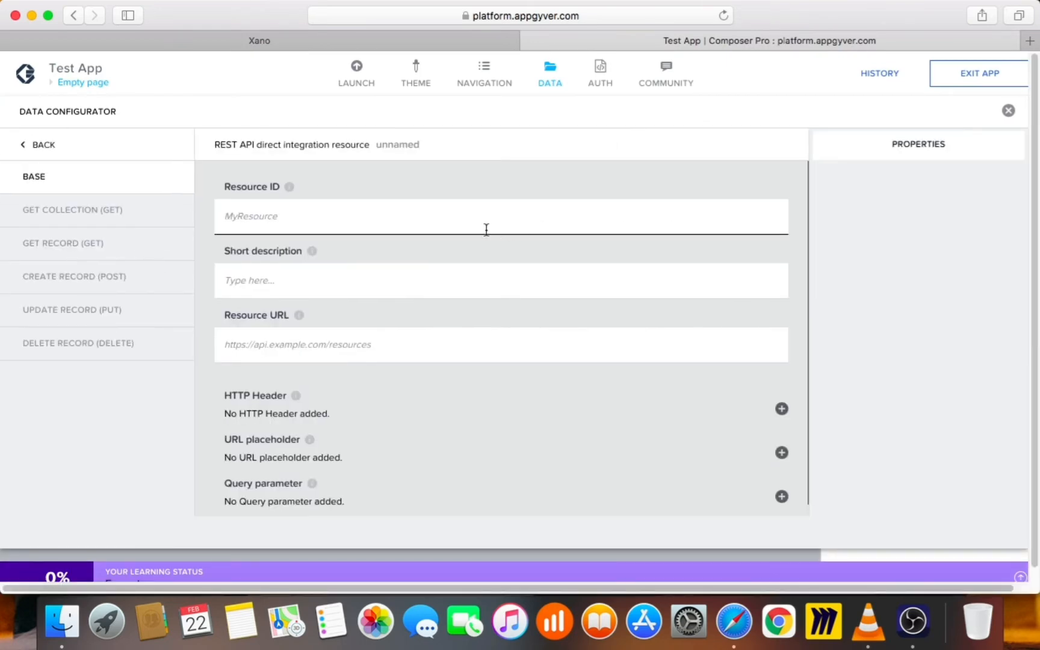
Paste Xano's GET /user endpoint URL as Resource URL, set Resource ID 'user', and save
click(275, 53)
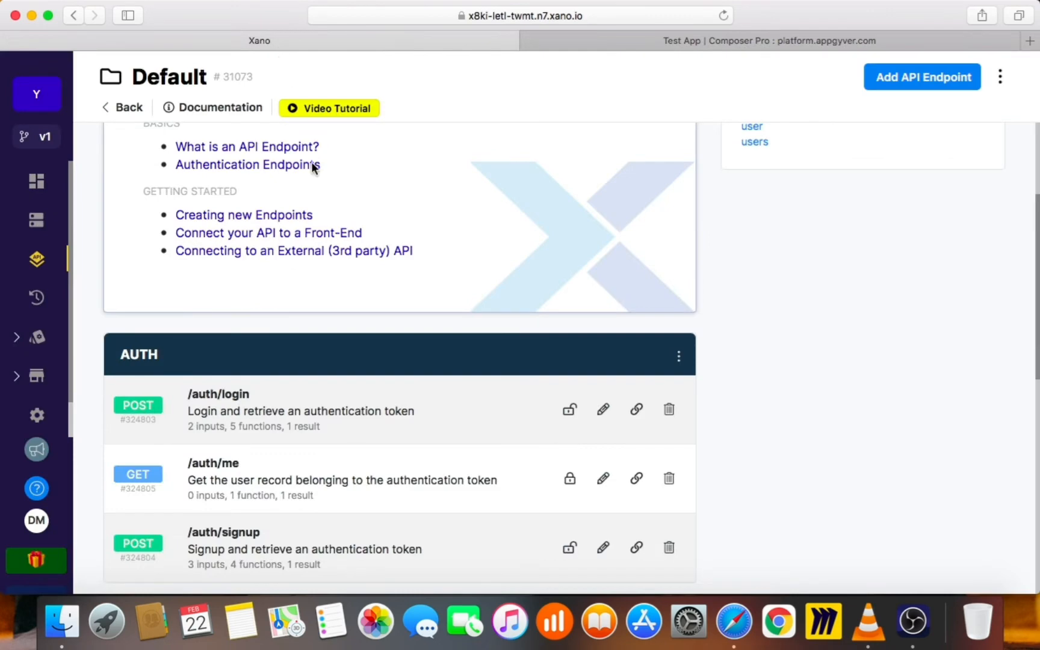
scroll(796, 347, down, 7)
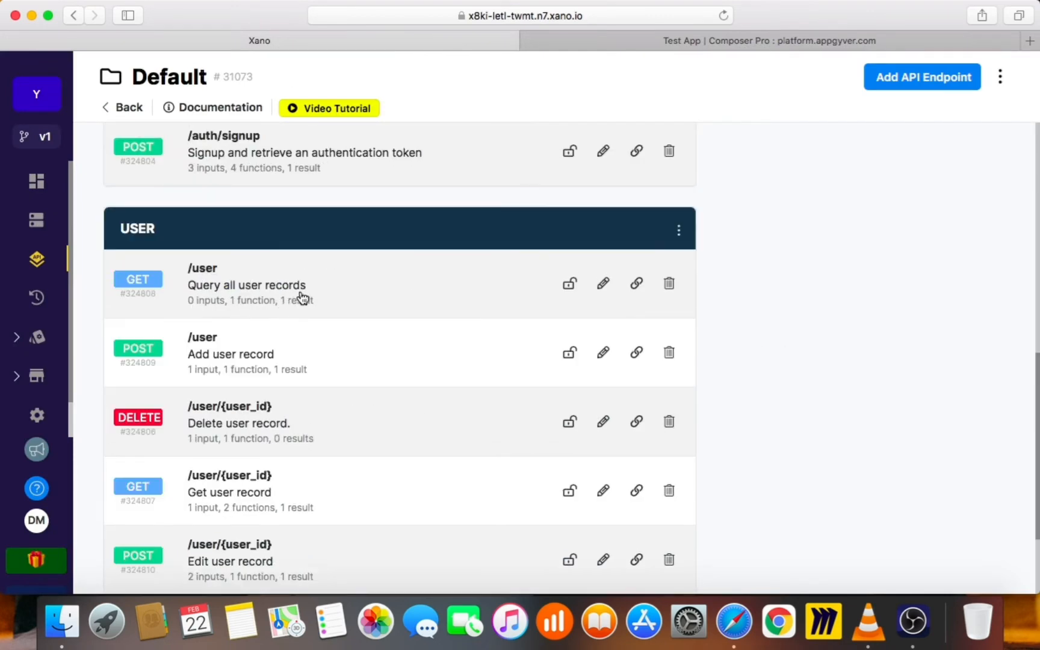
click(341, 288)
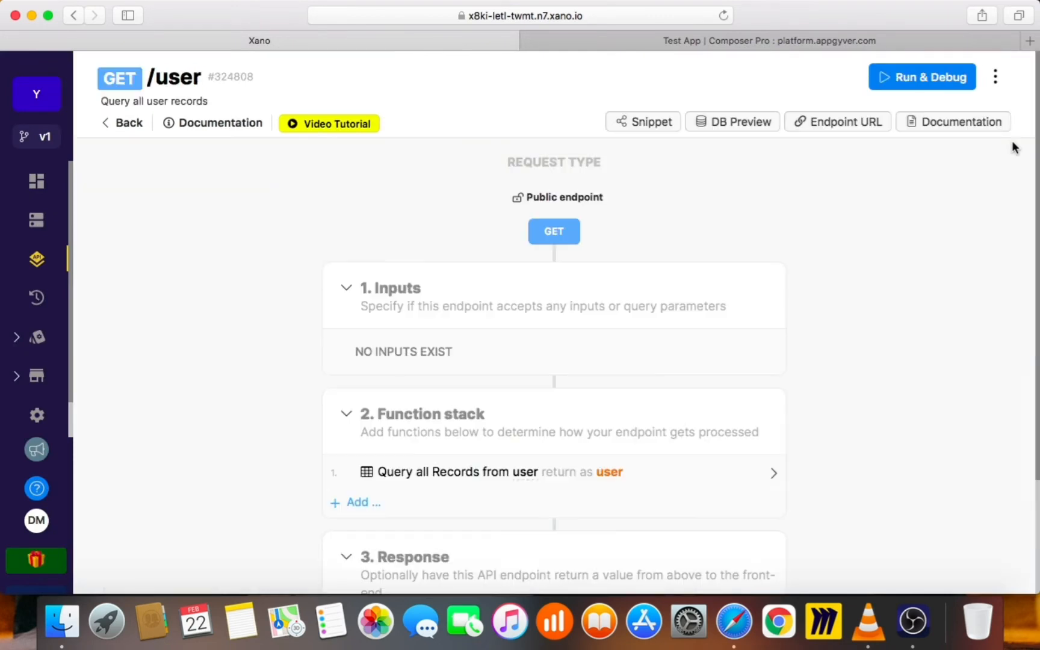
click(858, 133)
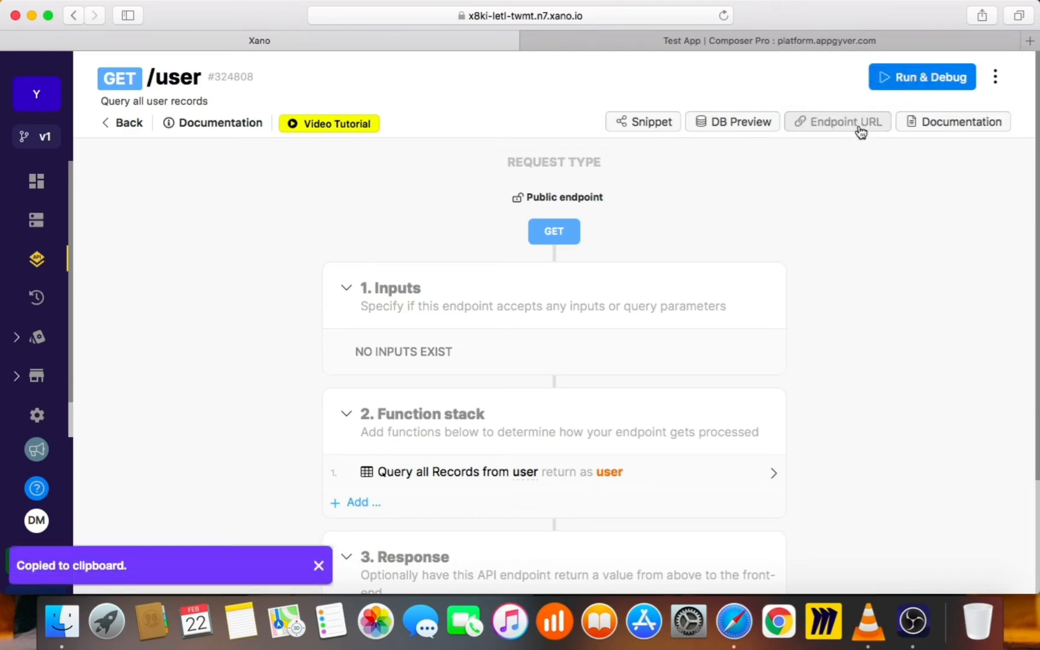
click(669, 38)
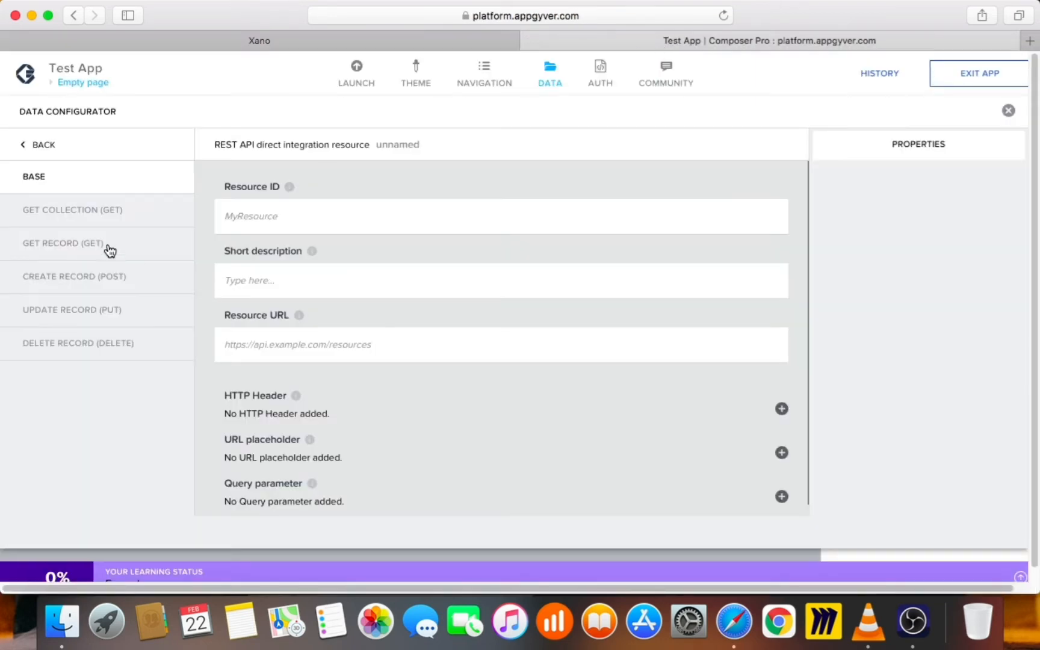
click(271, 341)
key(super+v)
click(364, 216)
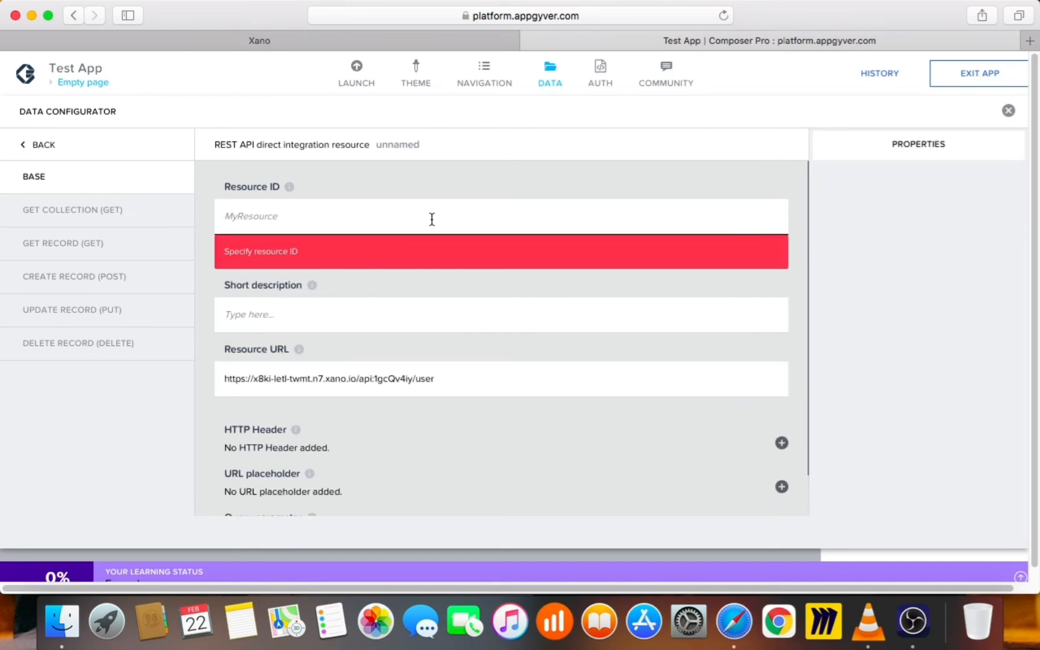
text(user)
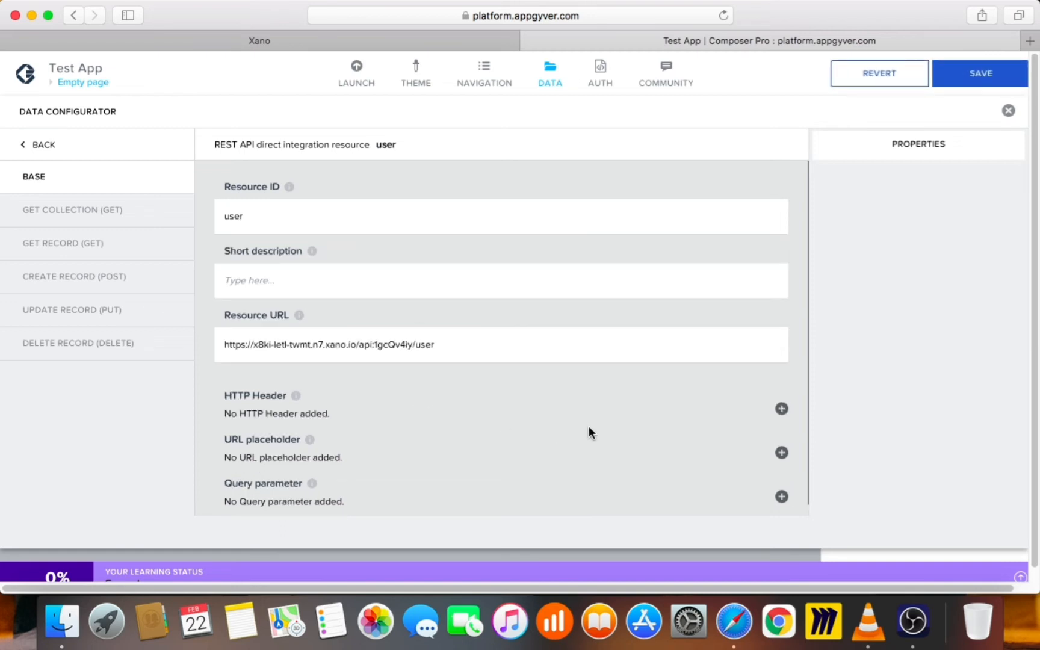
click(971, 76)
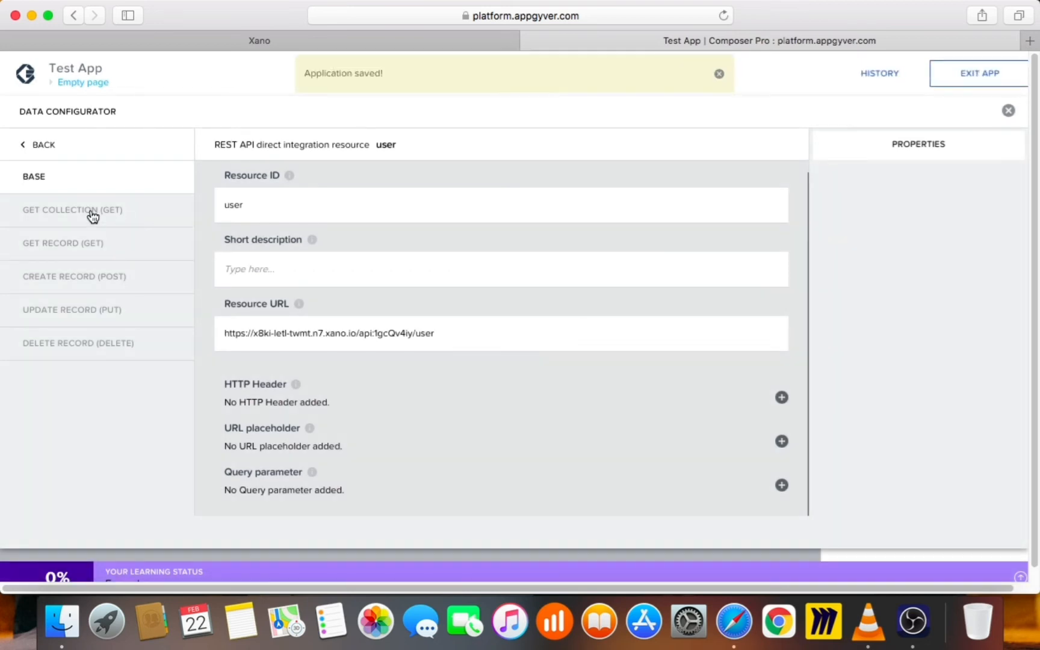
Run the test of the user resource's GET collection request
click(91, 214)
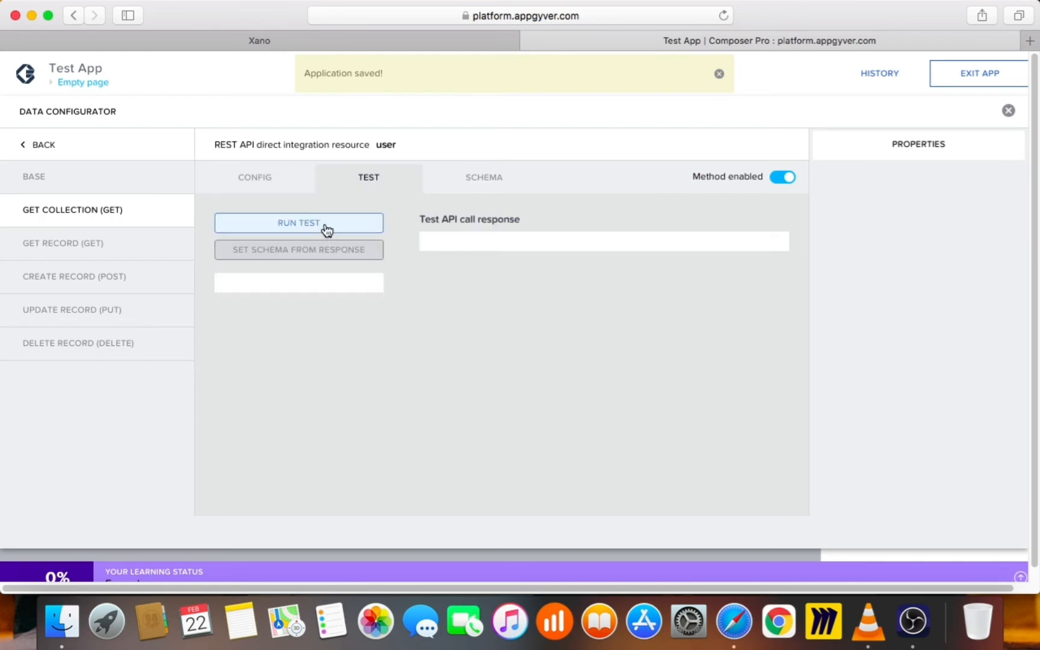
click(325, 227)
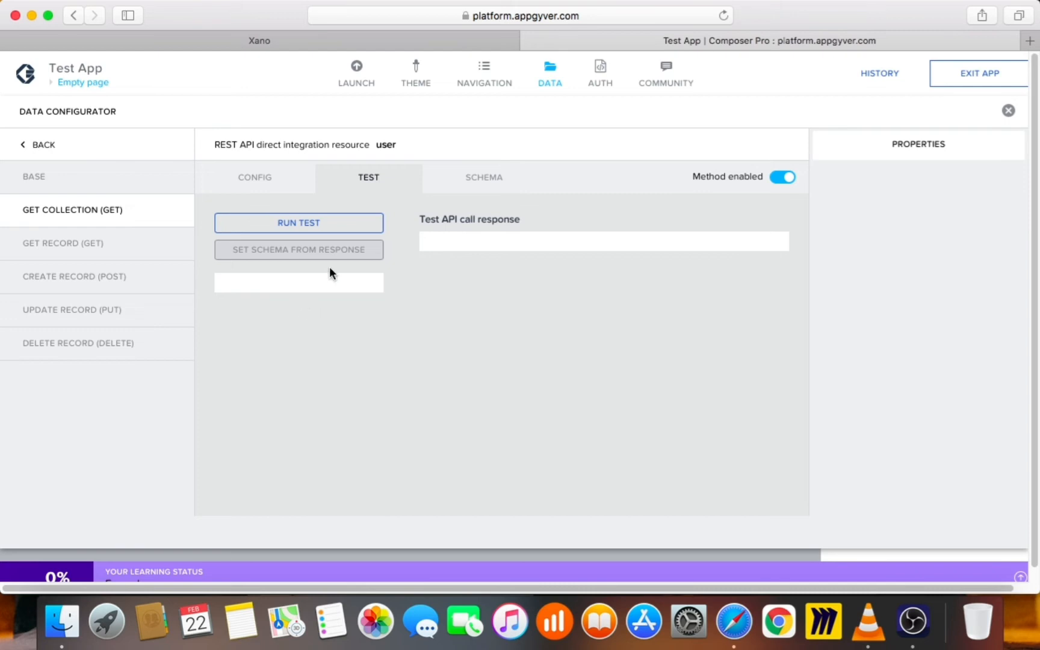
click(315, 225)
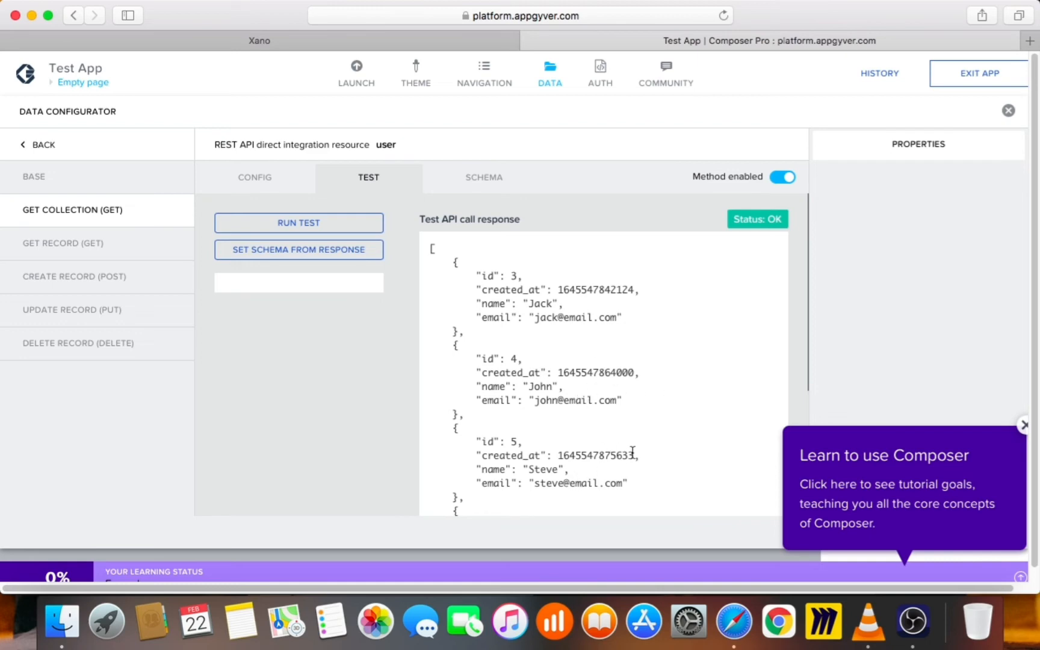
scroll(635, 446, down, 5)
scroll(565, 397, down, 3)
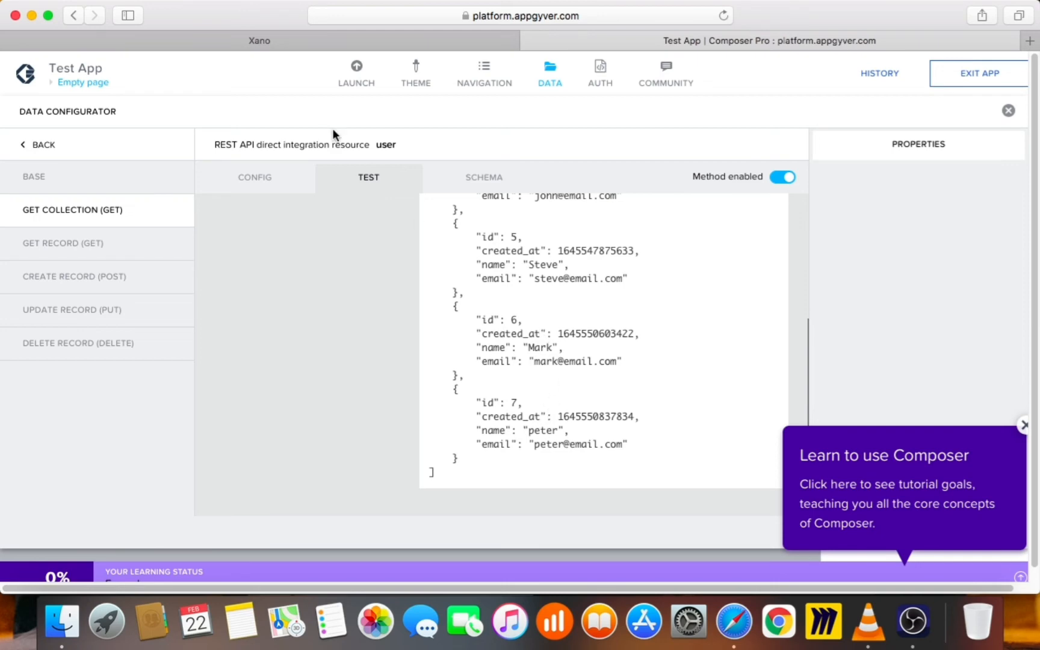
Compare with Xano's user table records, then return to the top of the test response
click(294, 38)
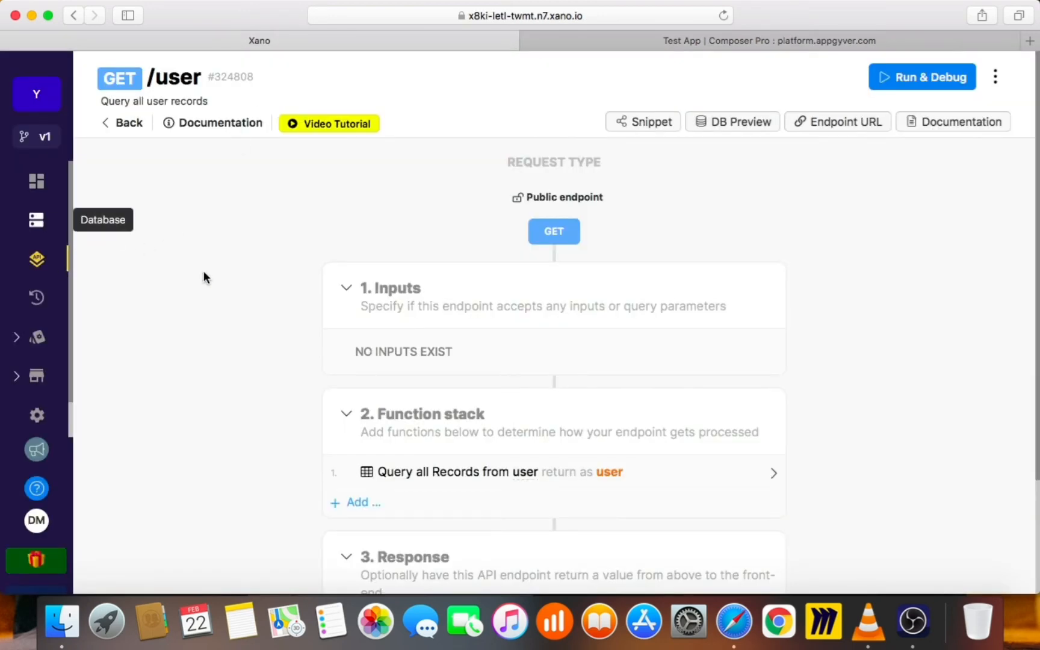
scroll(241, 470, down, 1)
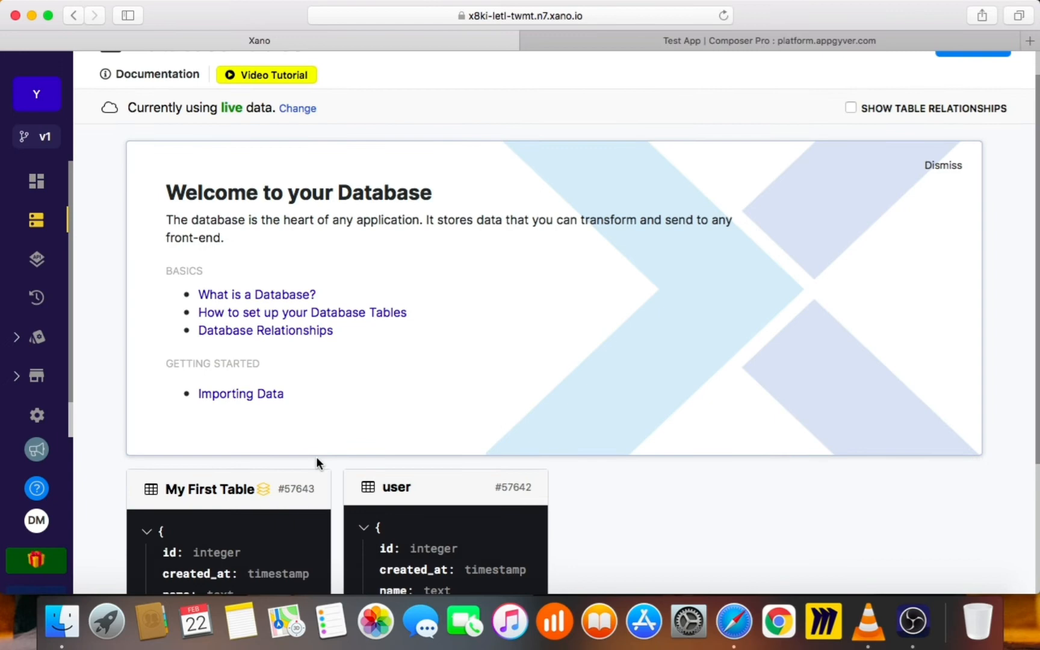
click(397, 504)
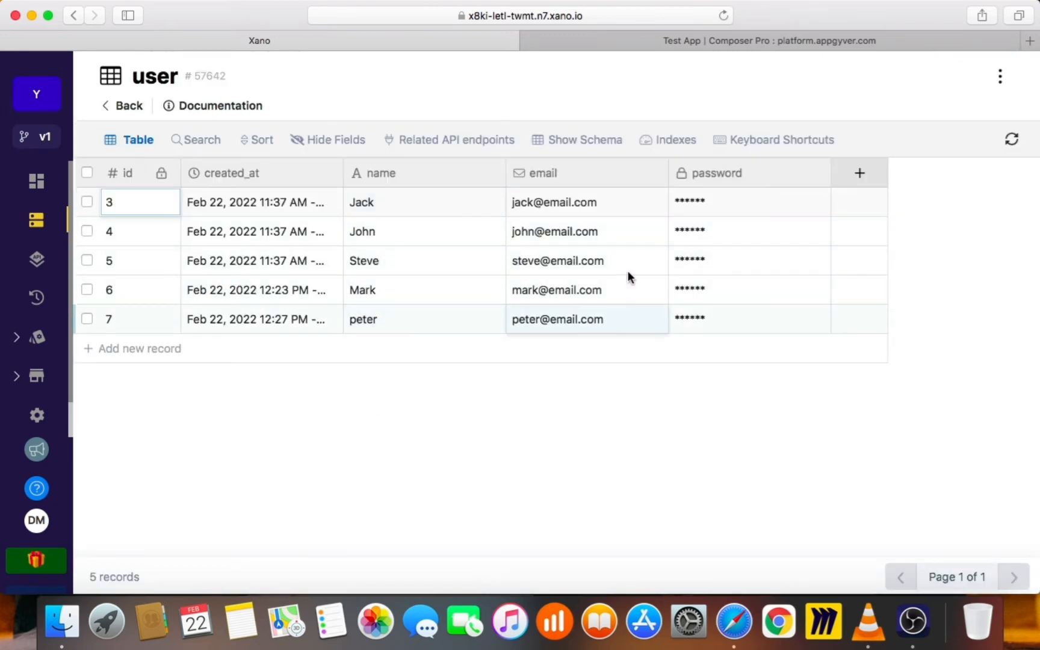
click(706, 41)
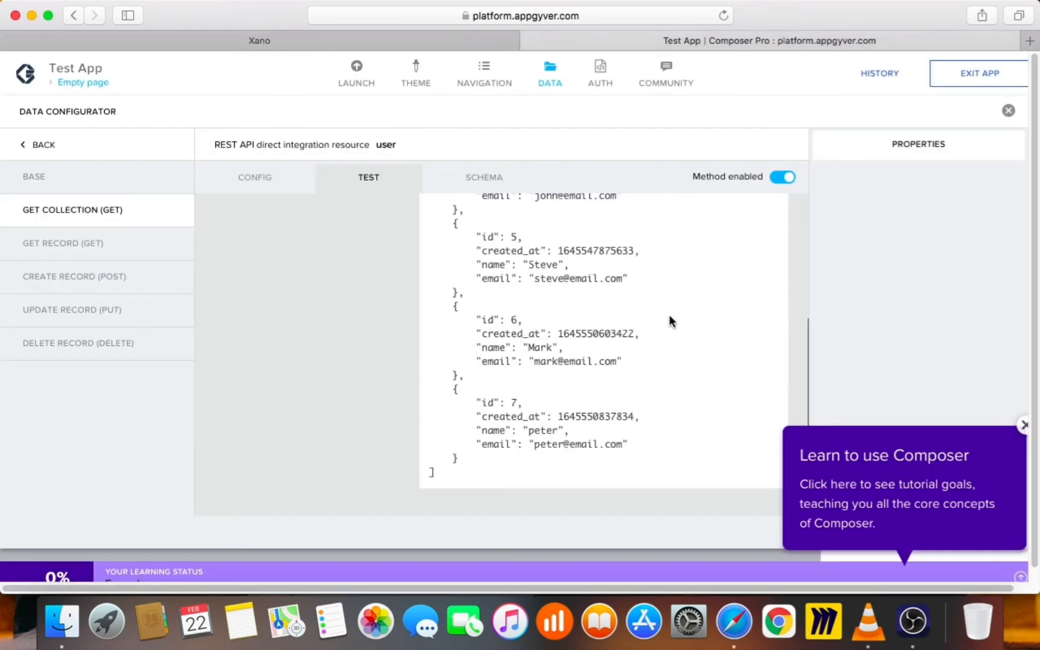
scroll(671, 318, up, 5)
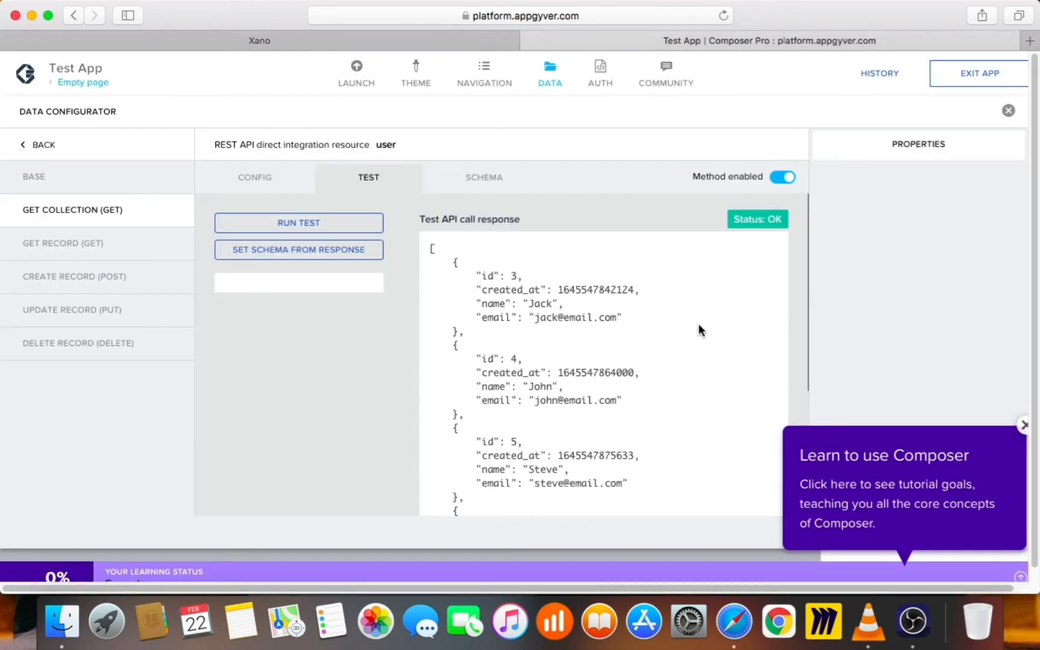
Set the user resource schema from the response (created_at, email, id, name) and save
click(268, 181)
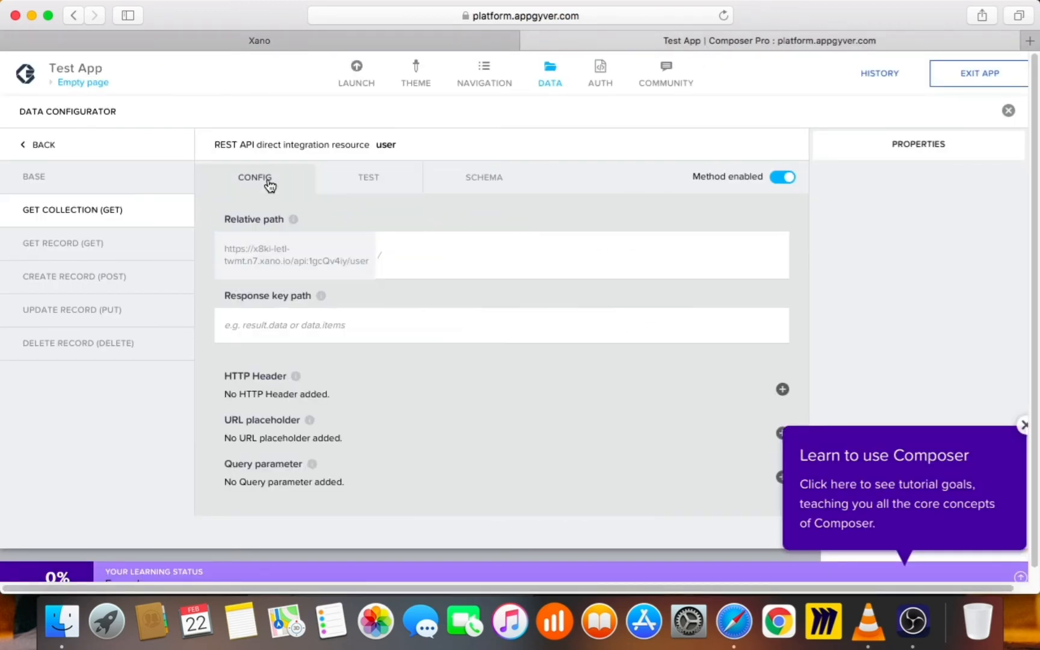
click(370, 182)
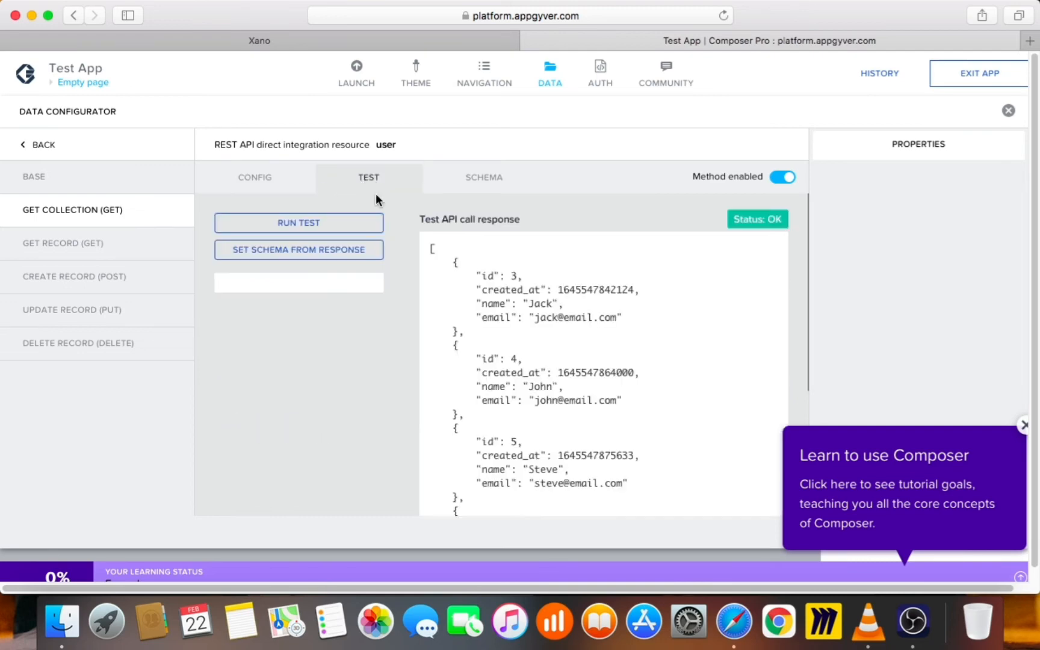
click(302, 250)
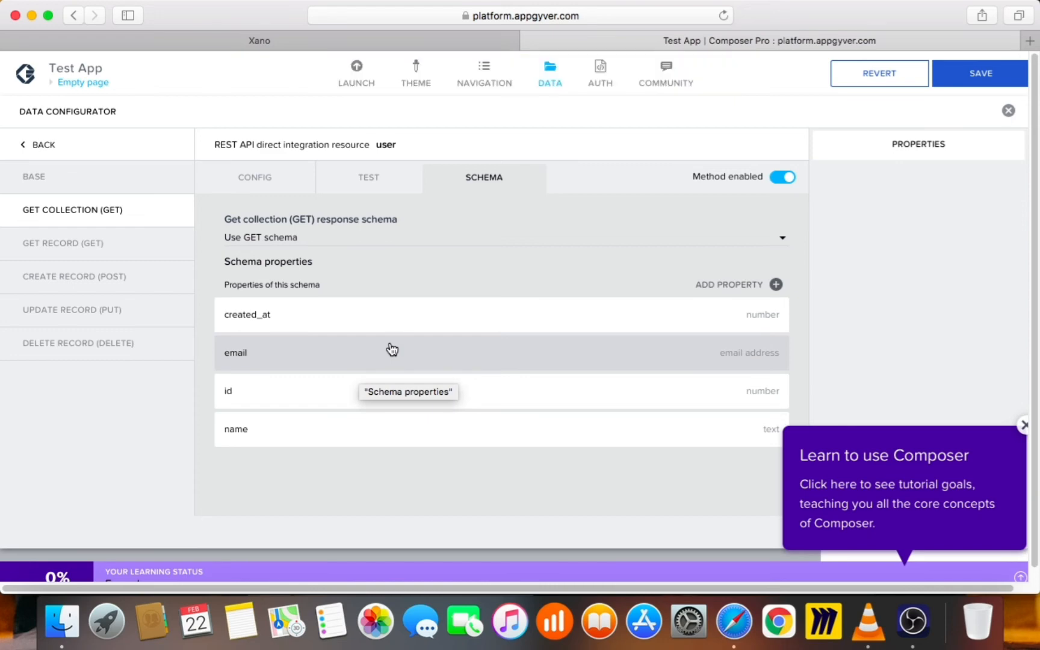
click(990, 73)
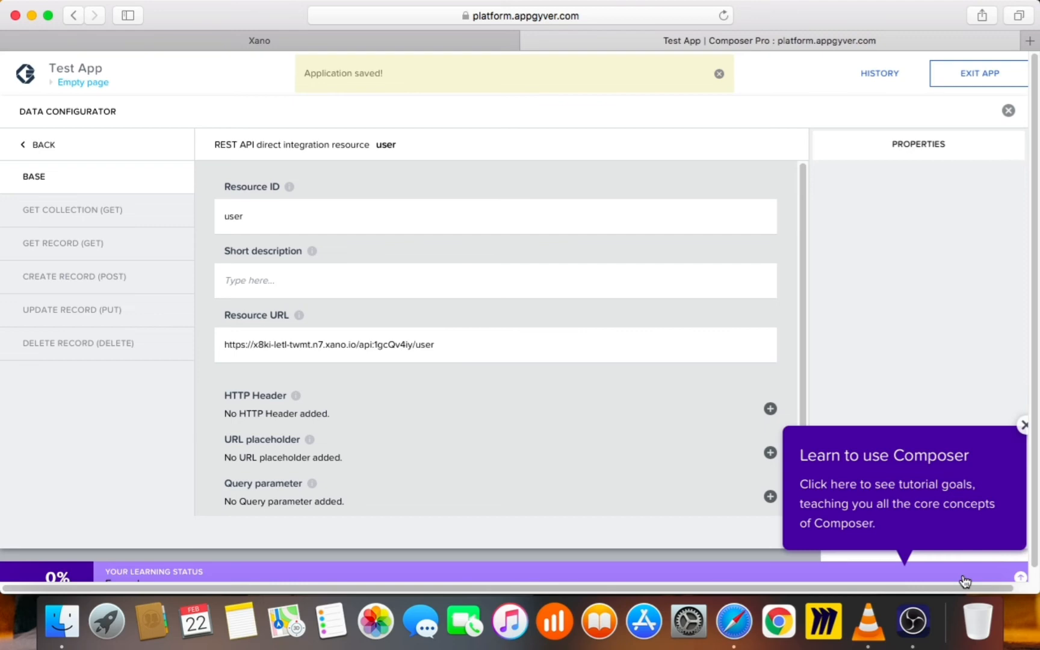
click(1021, 577)
Switch the learning progress panel to the Intro track, then collapse it
click(1023, 577)
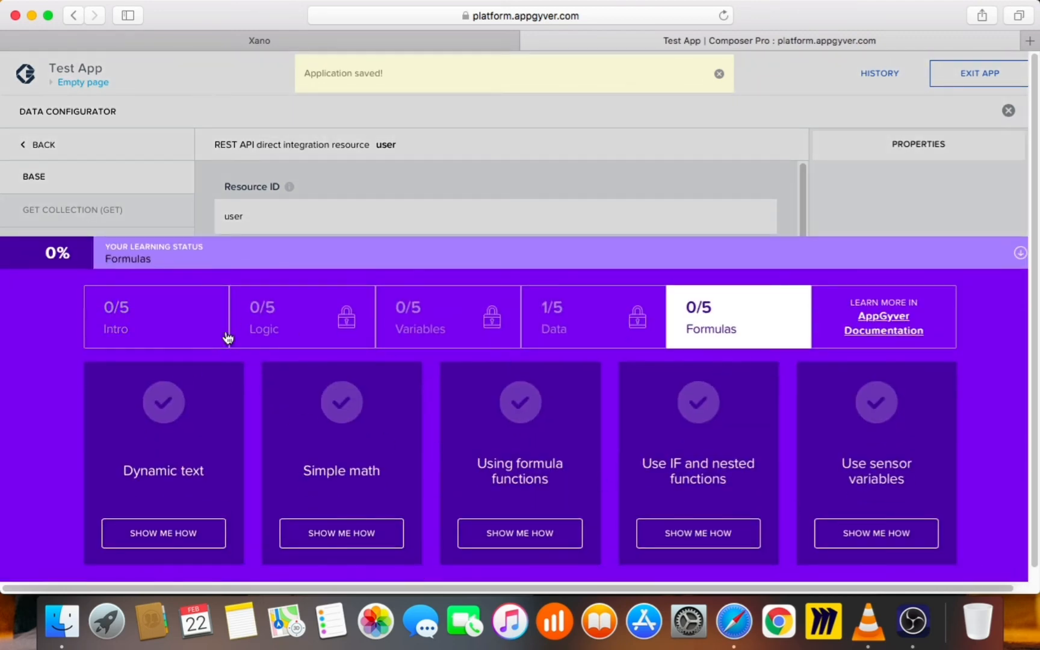
click(165, 331)
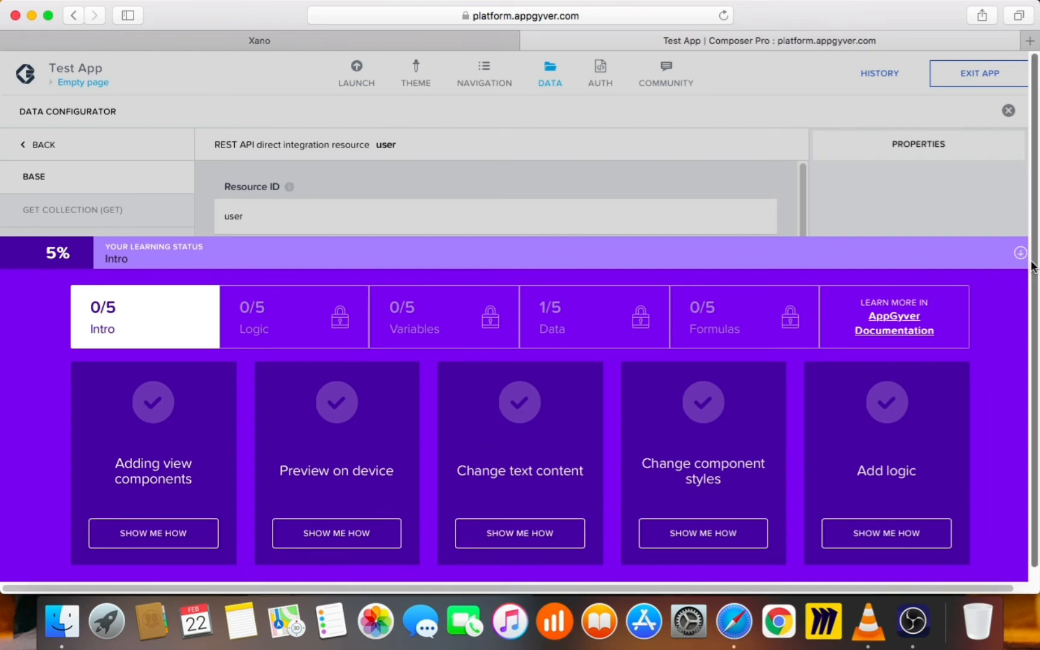
click(975, 267)
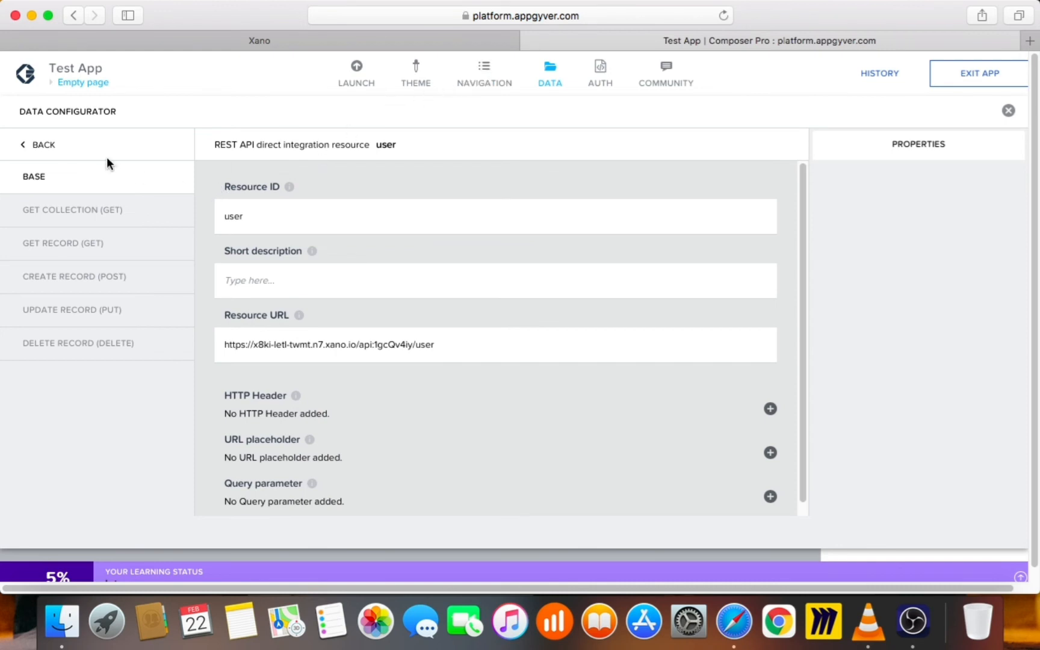
Close the Data Configurator, select the Headline on the Empty page, and show Variables
click(38, 147)
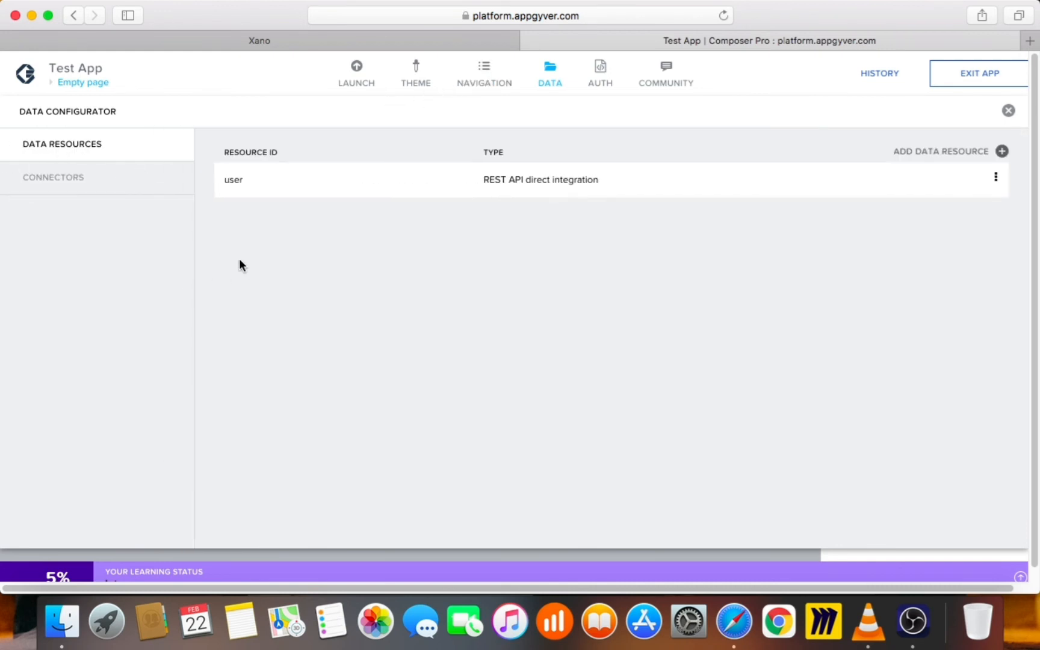
click(997, 178)
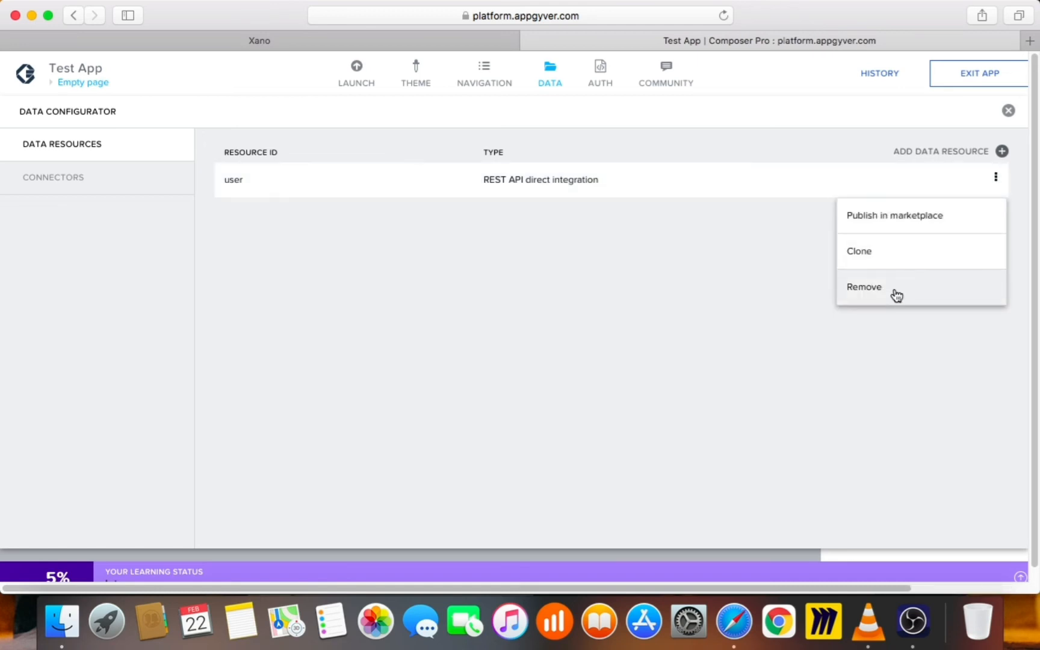
click(494, 267)
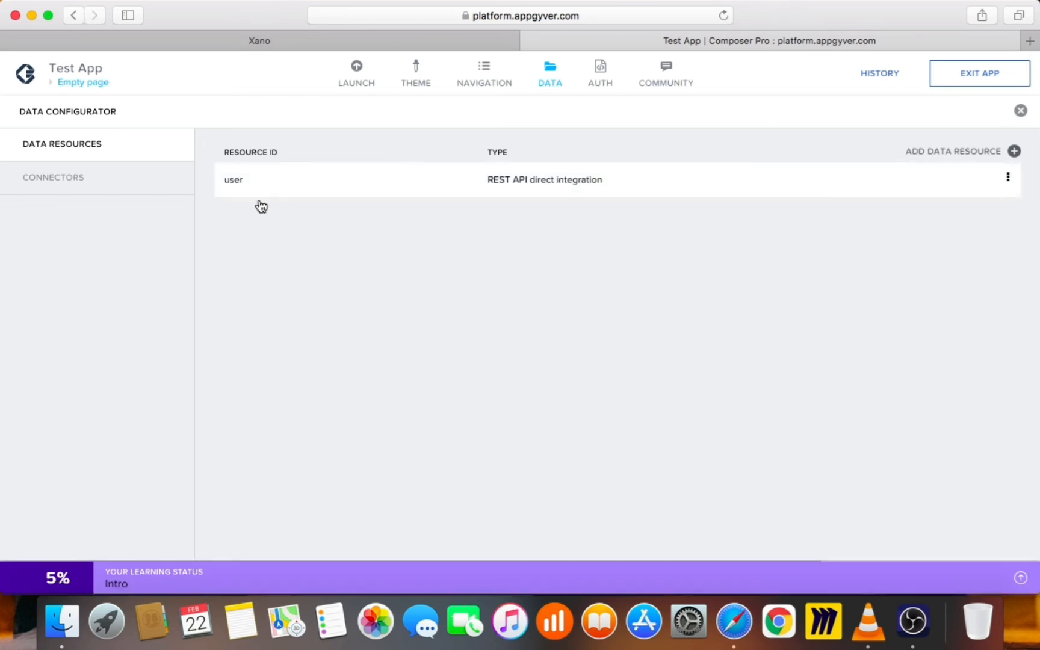
click(535, 64)
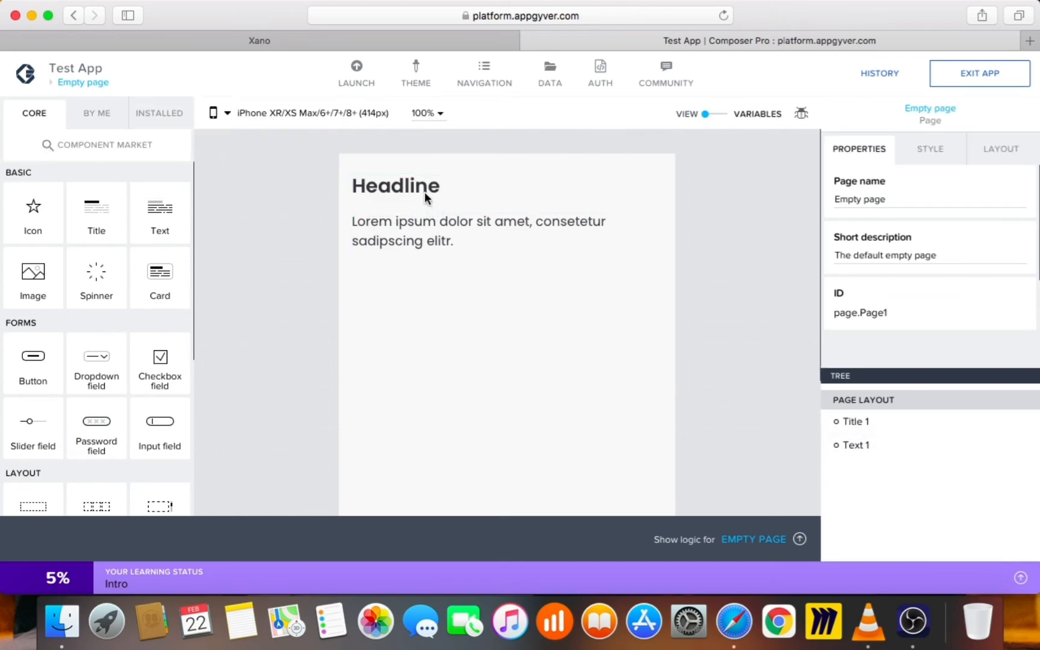
click(424, 188)
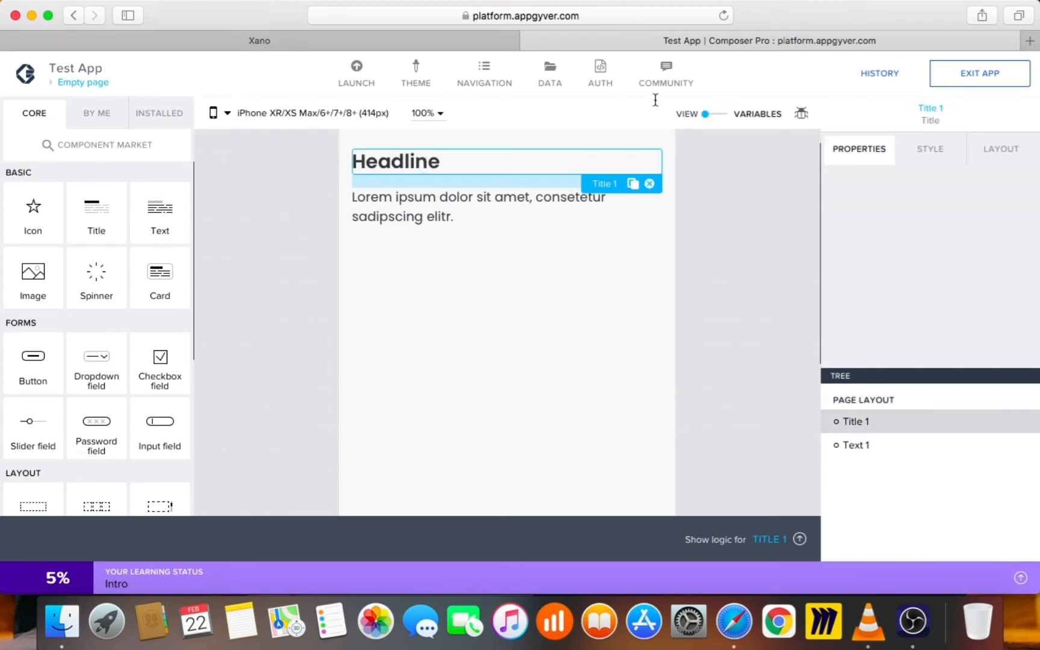
click(715, 115)
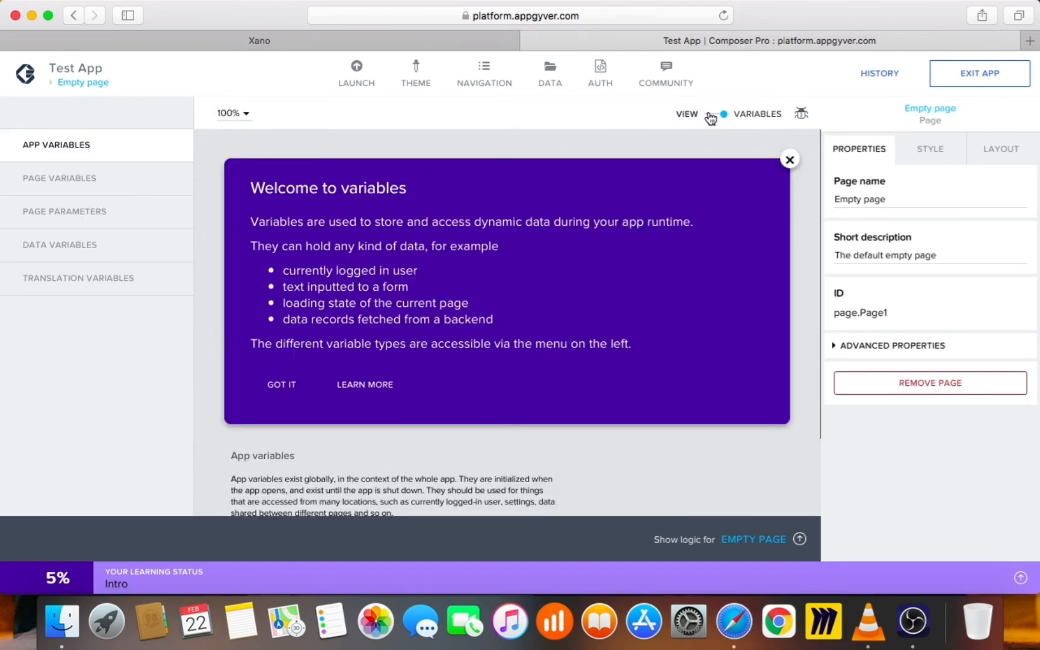
Add a page data variable named 'user' from the user resource and save it
click(790, 160)
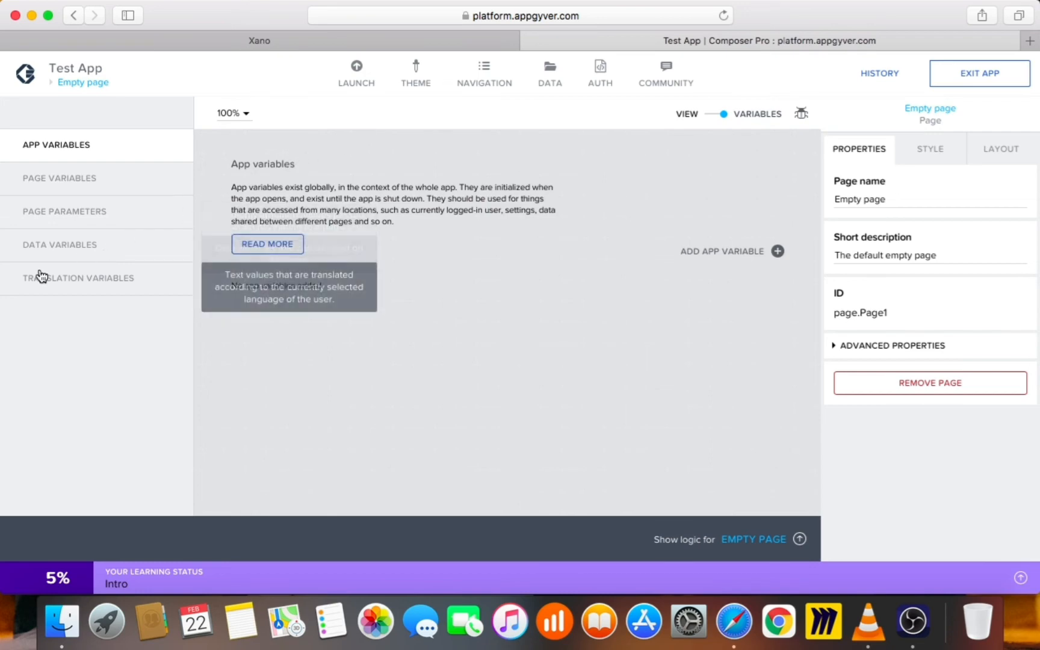
click(551, 64)
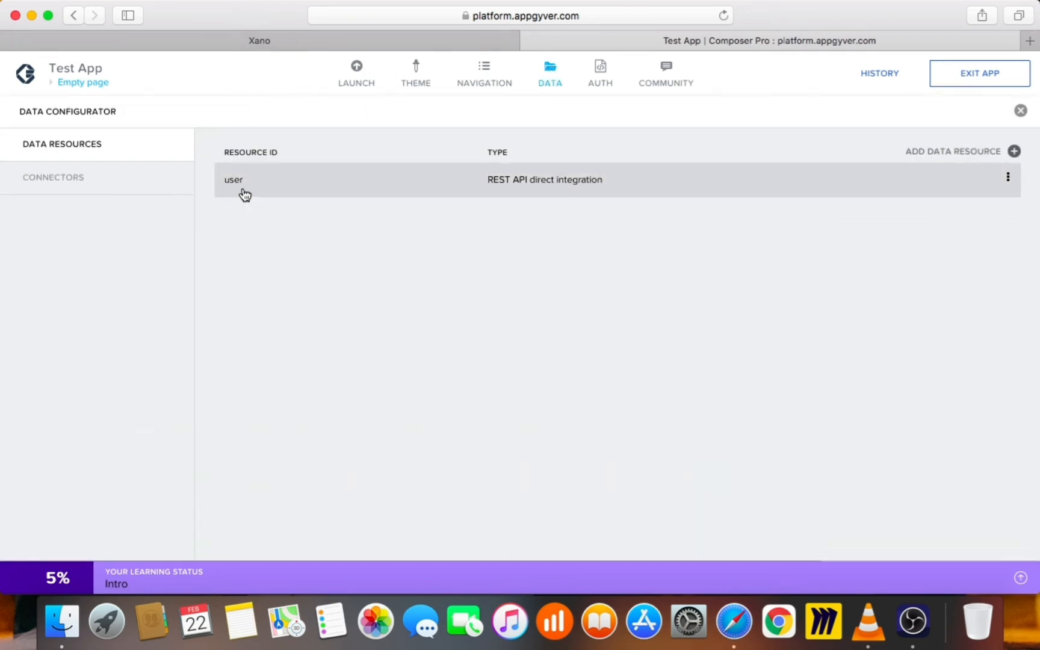
click(549, 80)
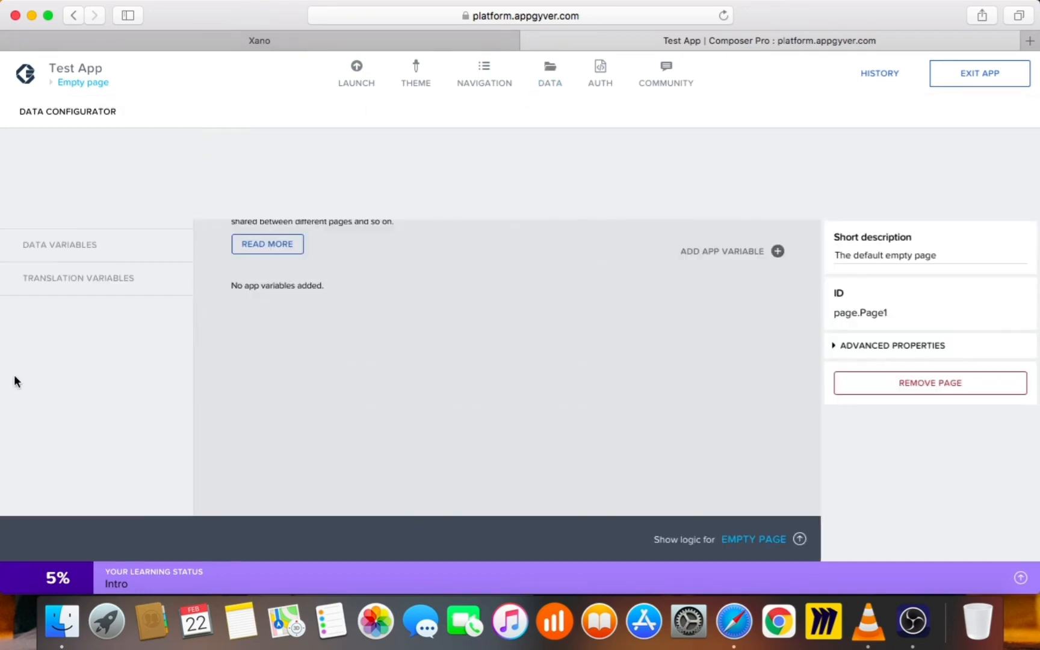
click(60, 256)
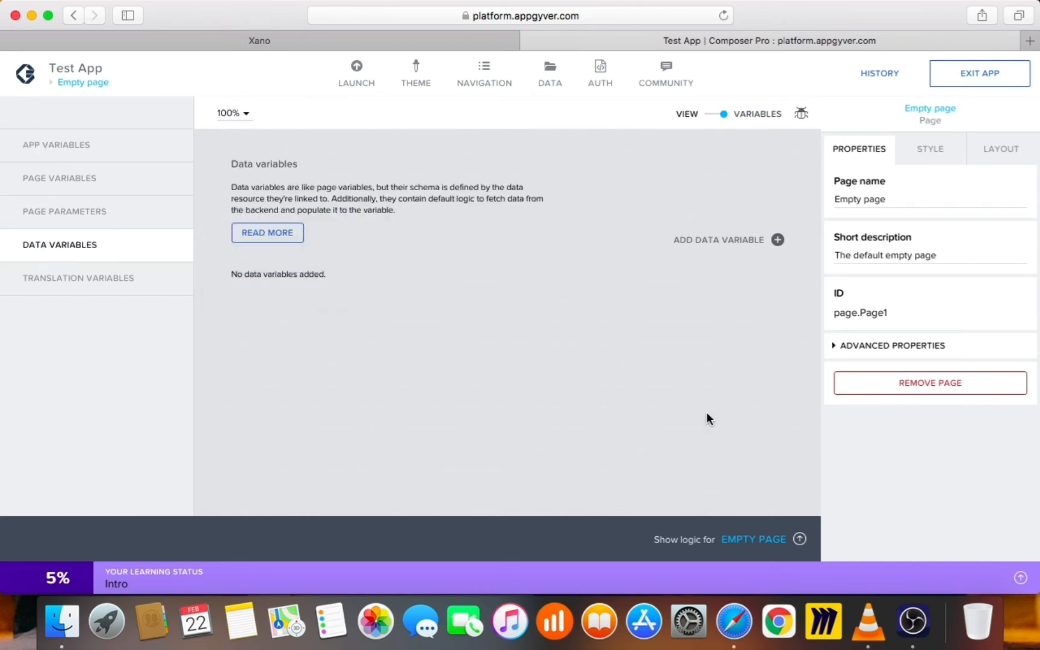
click(732, 235)
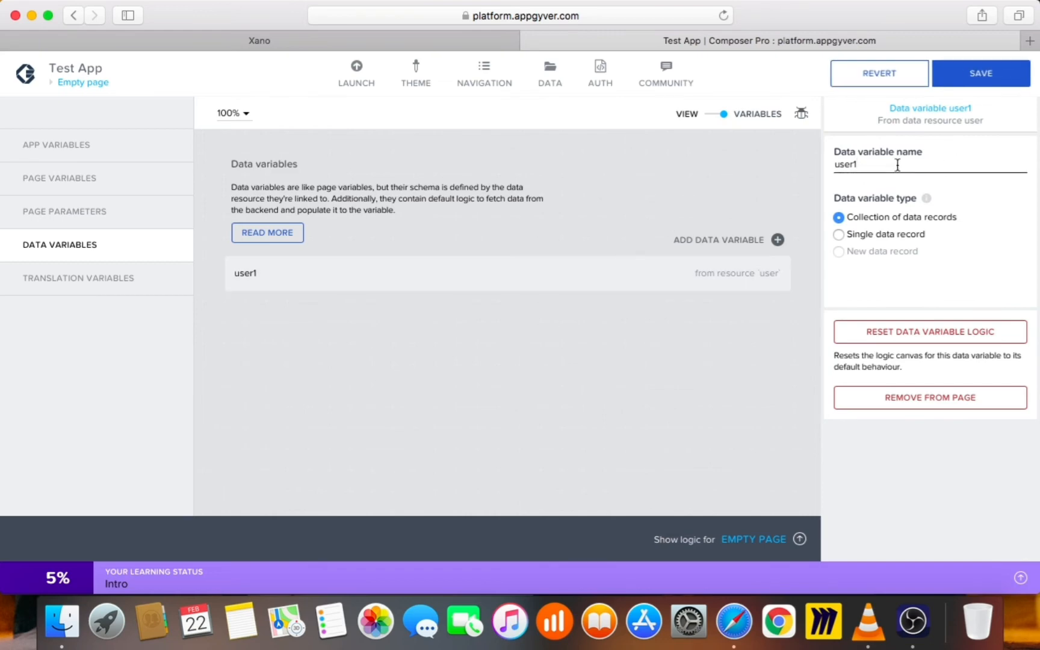
key(BackSpace)
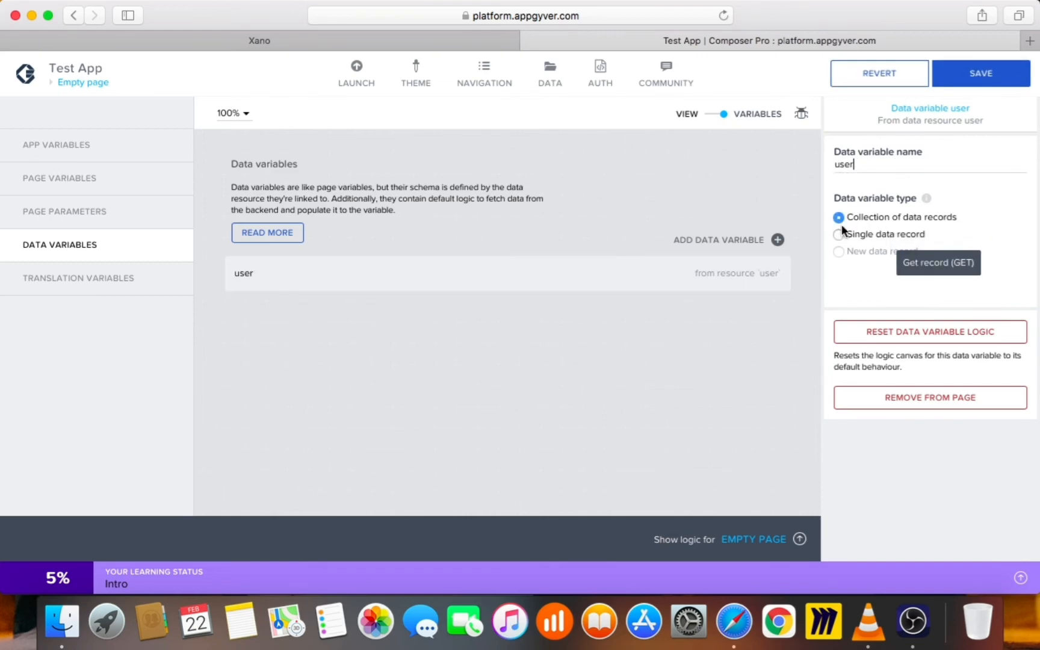
click(942, 77)
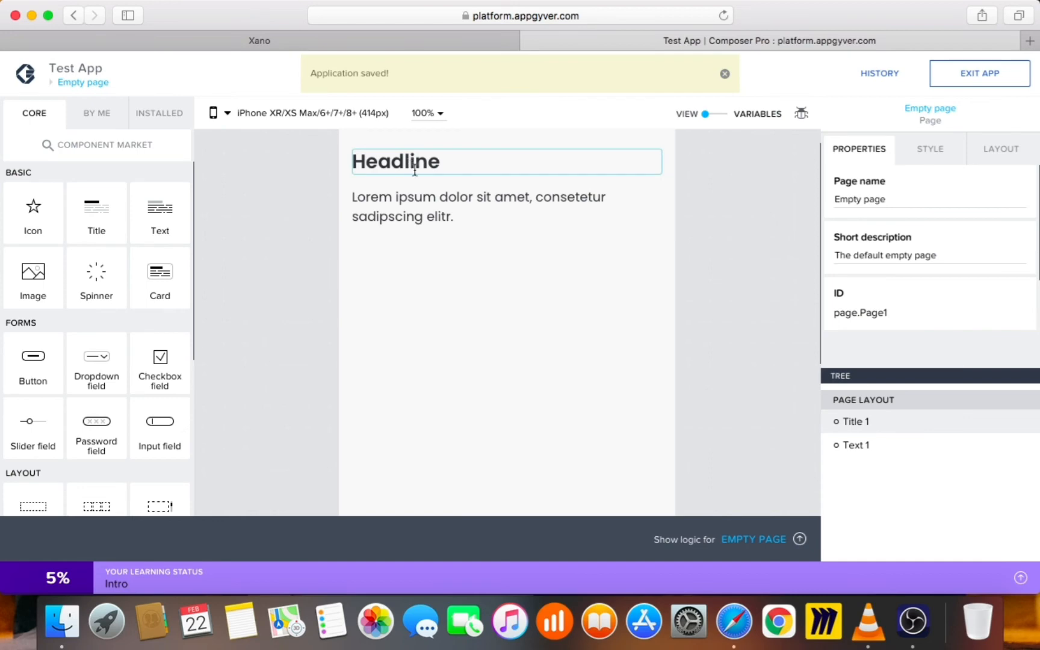
Make the Headline title repeat over the user data variable and return to the canvas
click(415, 168)
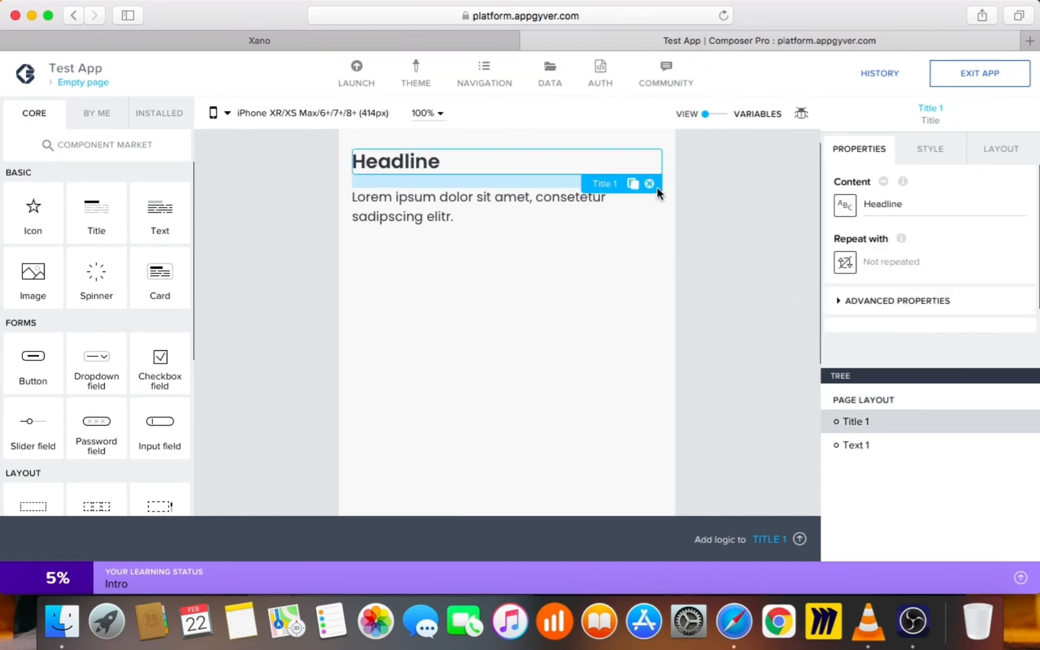
click(842, 262)
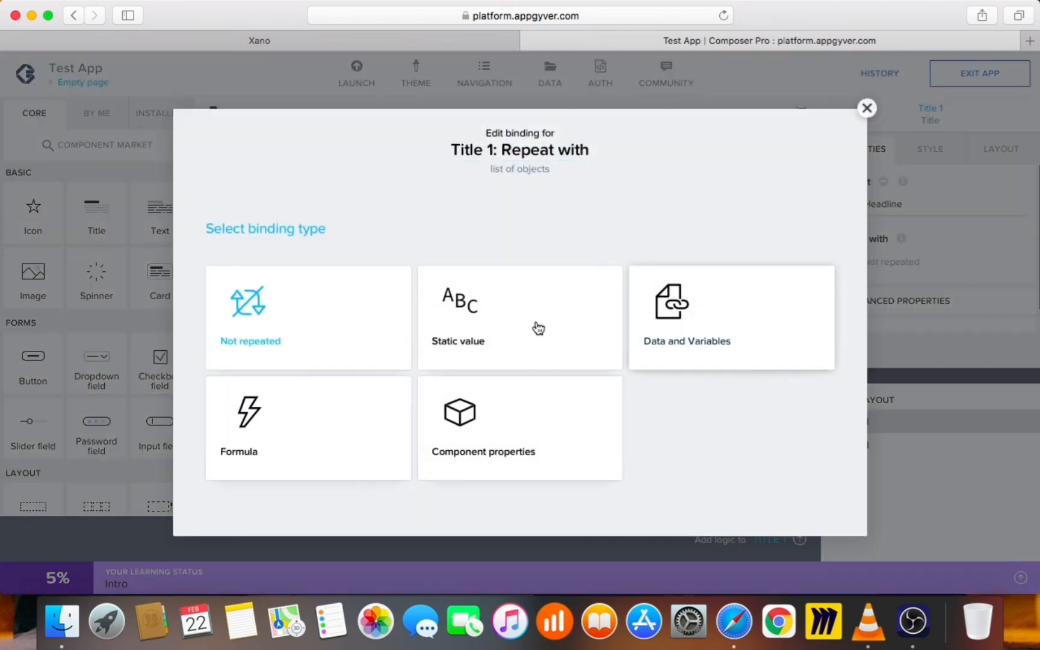
click(736, 319)
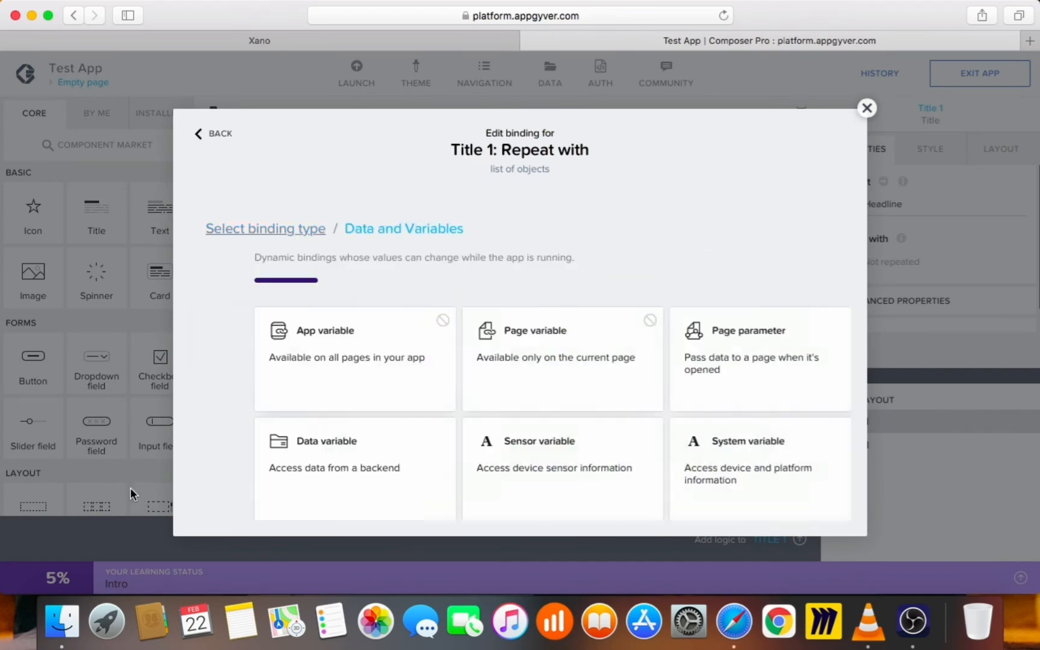
click(339, 472)
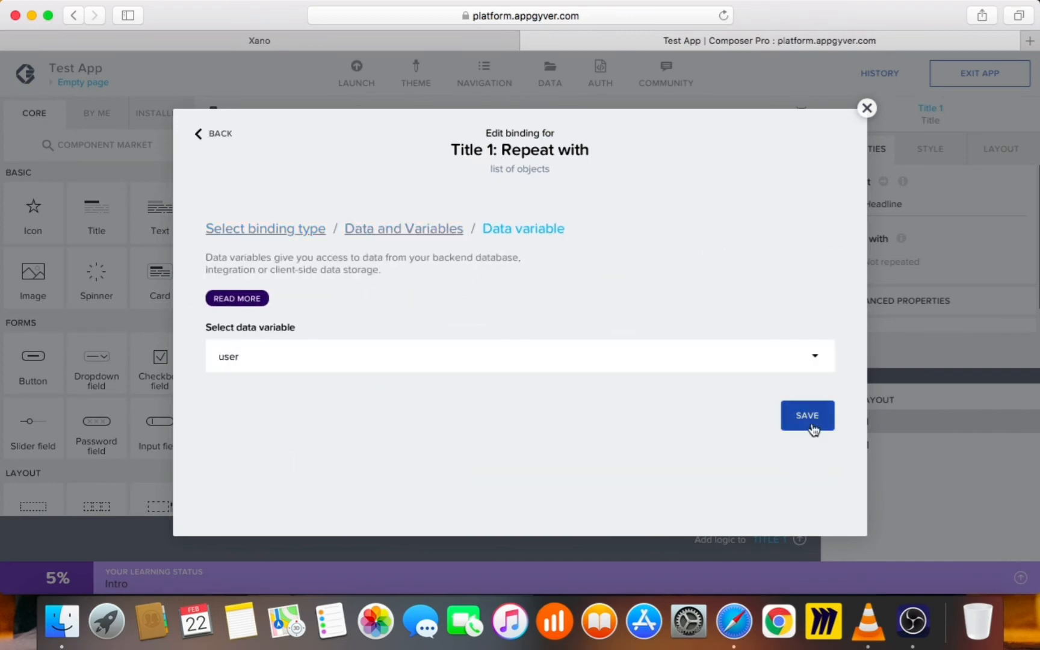
click(813, 428)
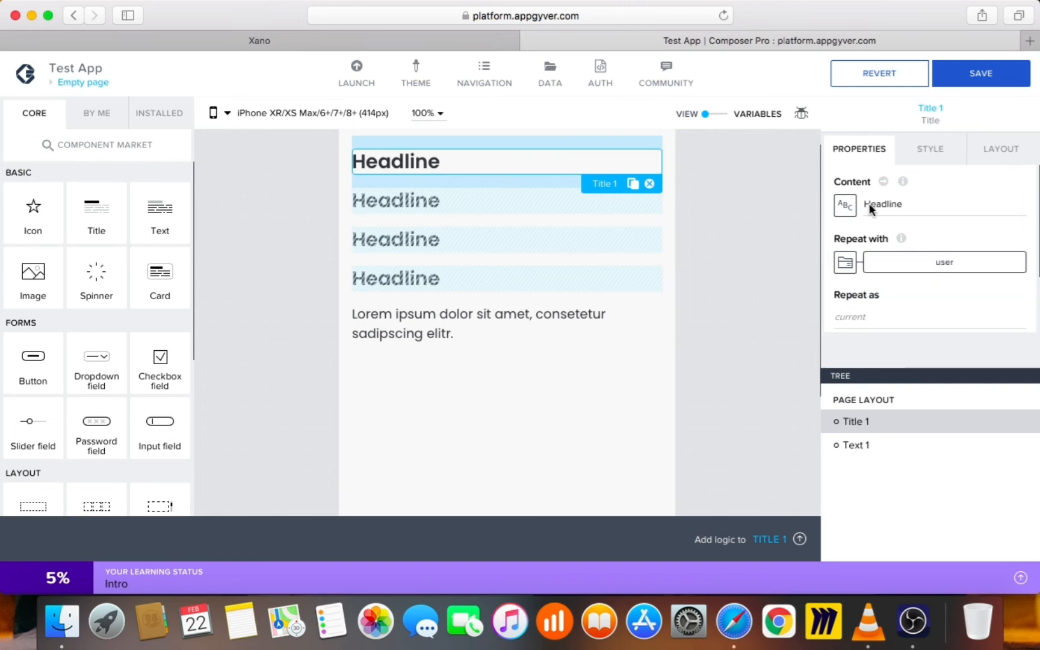
click(701, 113)
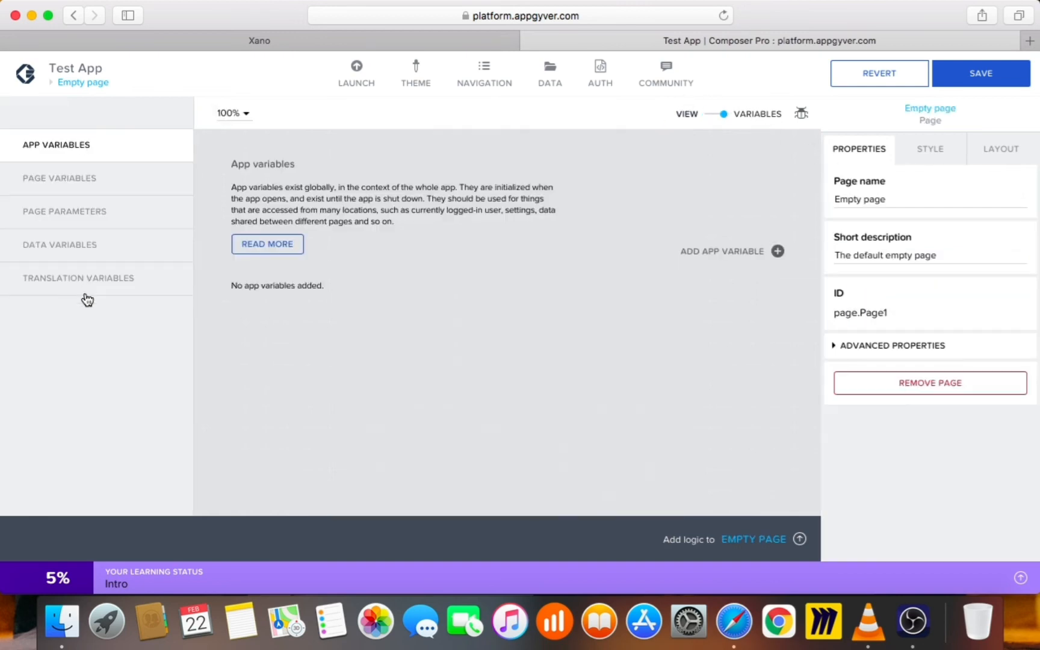
click(711, 114)
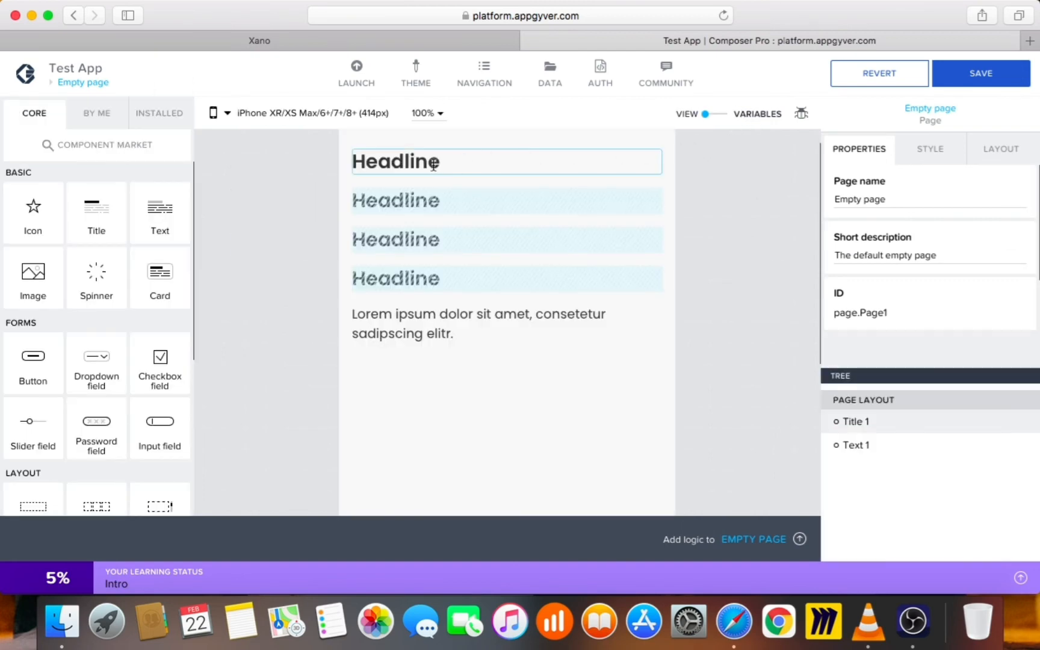
Bind Title 1's content to the repeated item's current.email and save the app
click(502, 160)
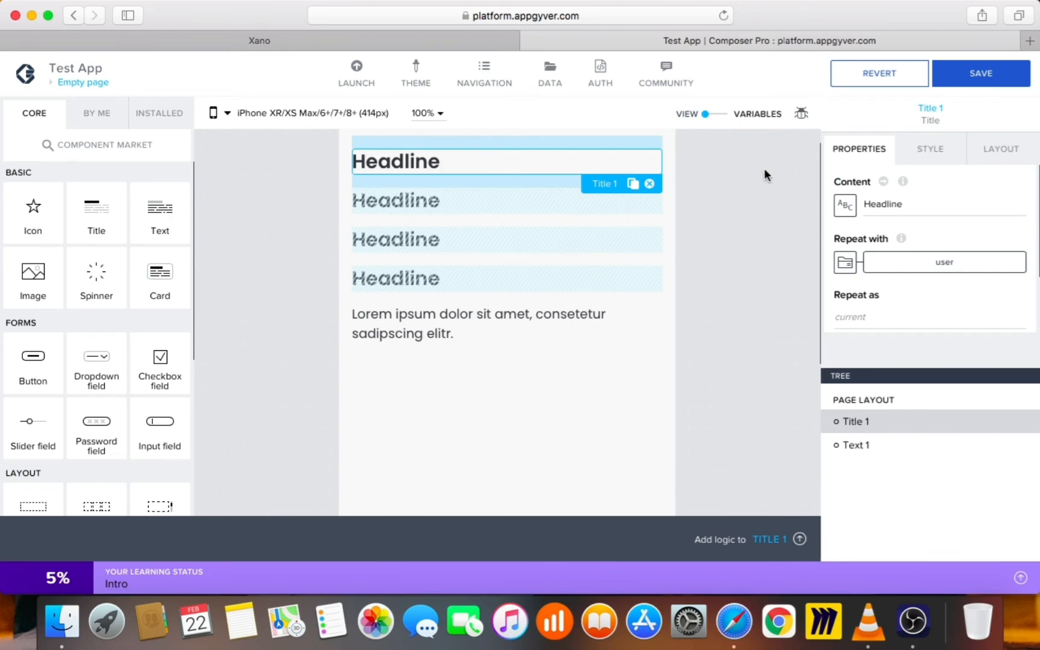
click(846, 207)
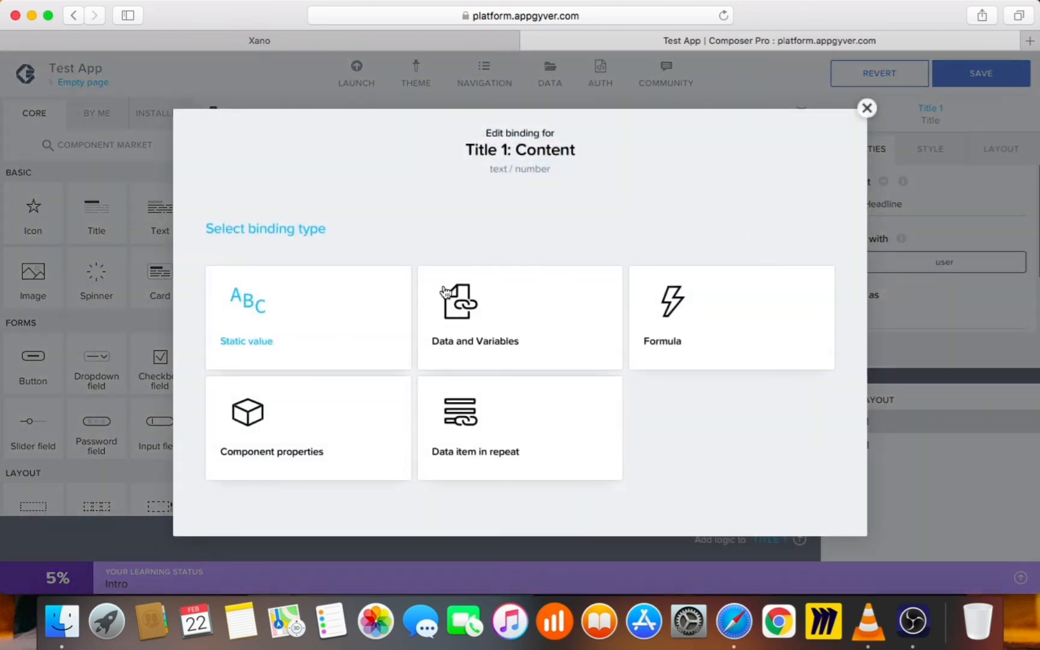
click(476, 409)
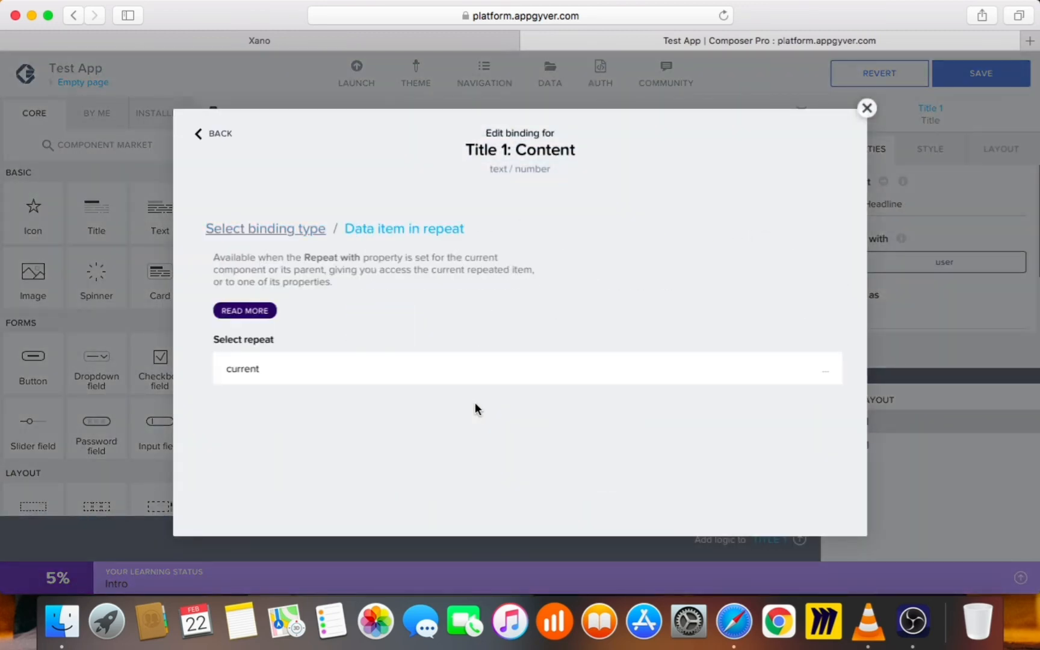
click(361, 373)
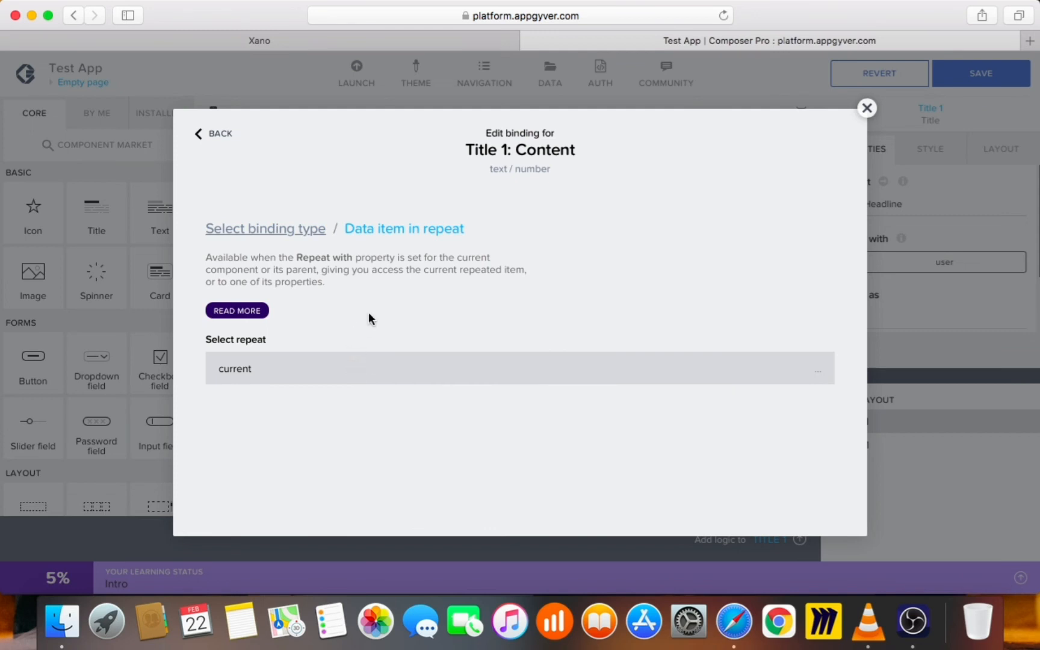
scroll(473, 481, down, 3)
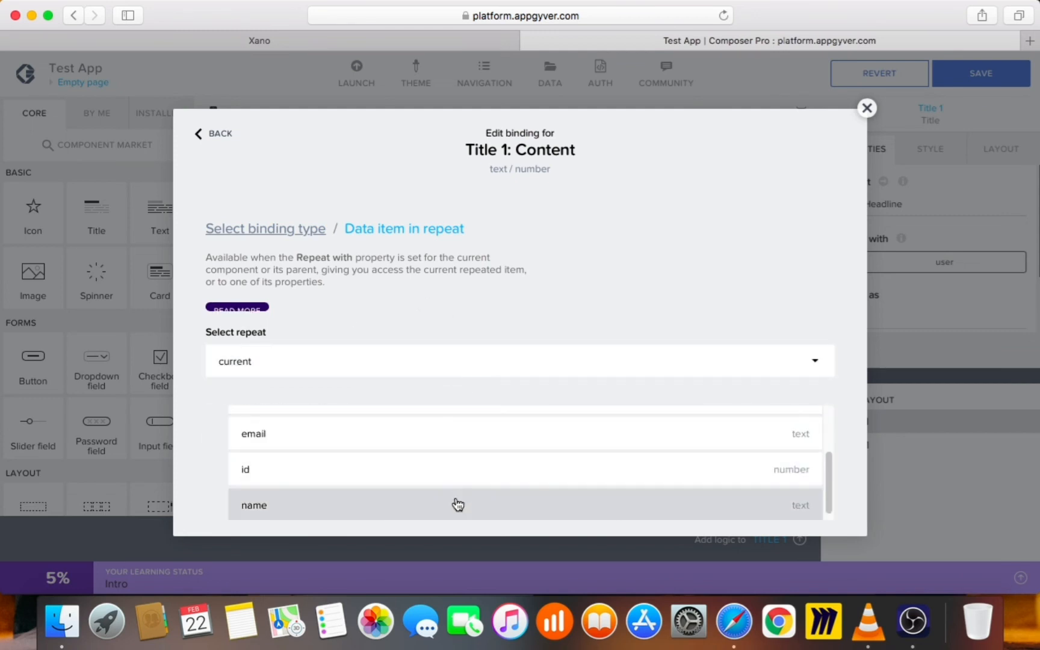
scroll(457, 505, up, 2)
click(489, 514)
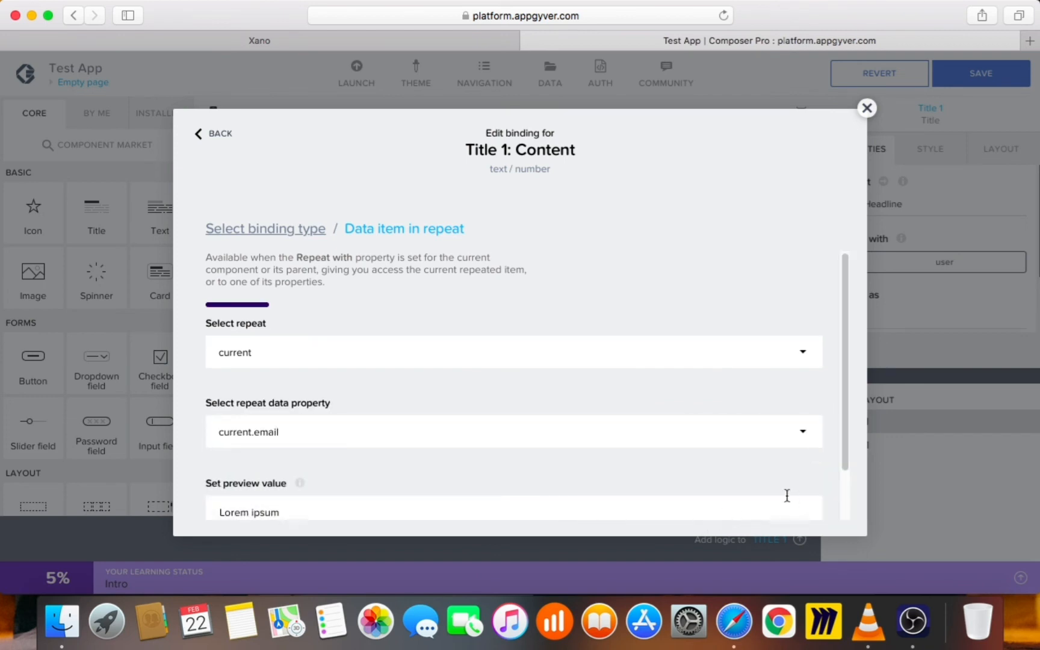
scroll(759, 500, down, 2)
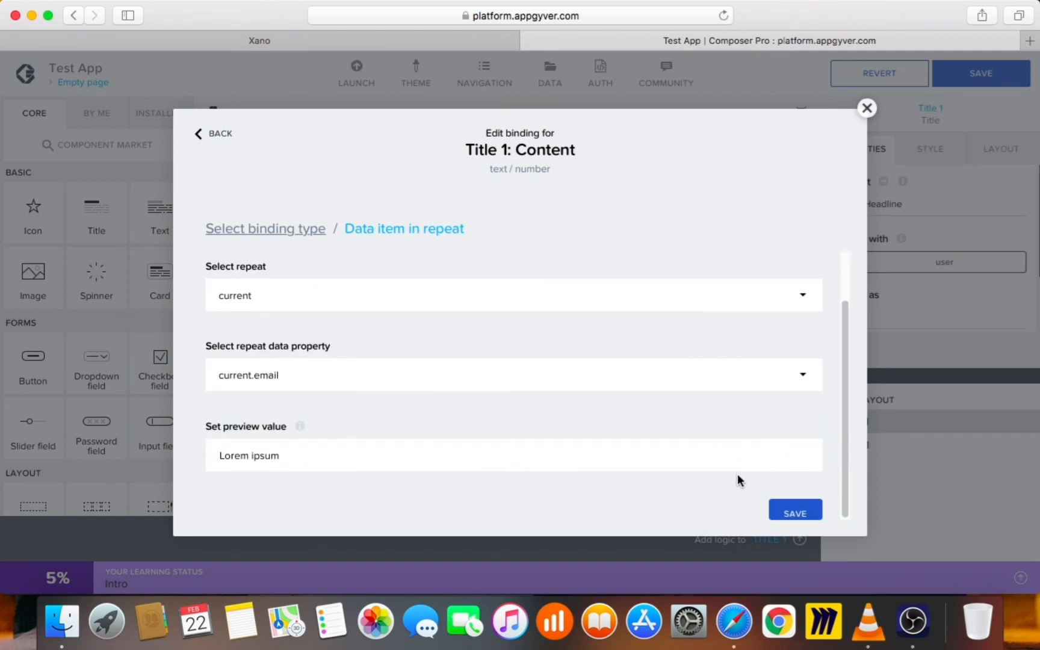
click(804, 516)
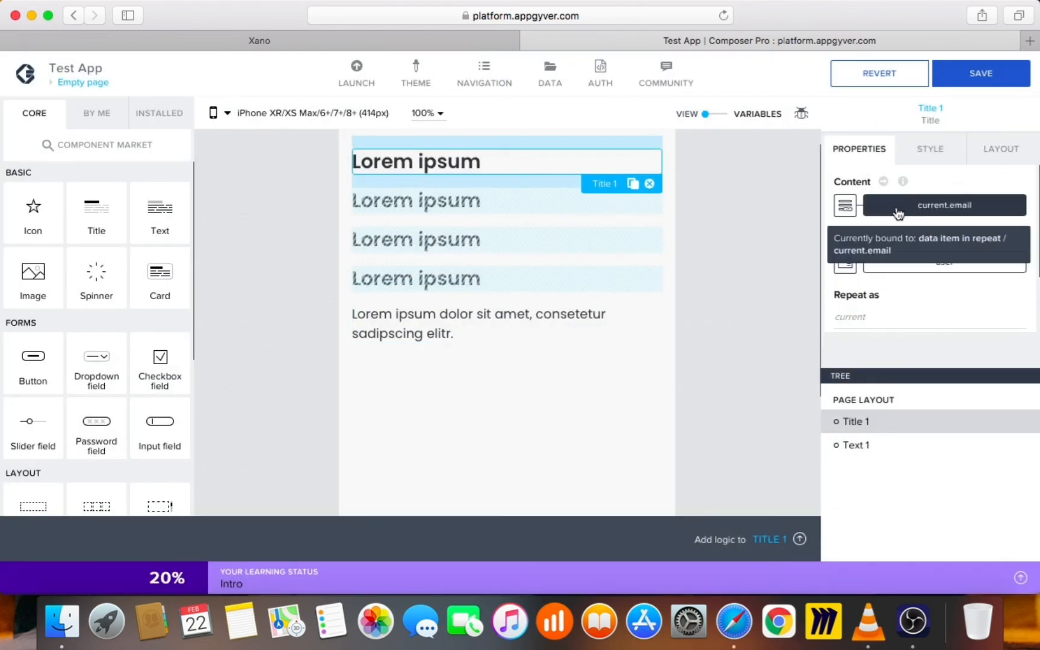
click(990, 74)
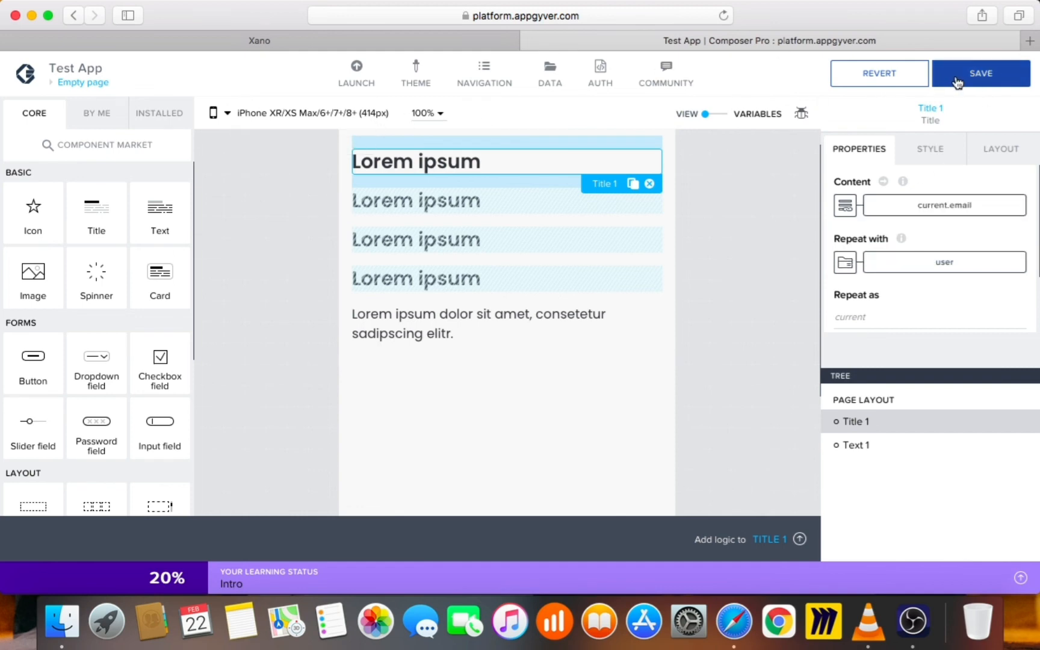
Launch Test App in the web App Preview Portal
click(357, 75)
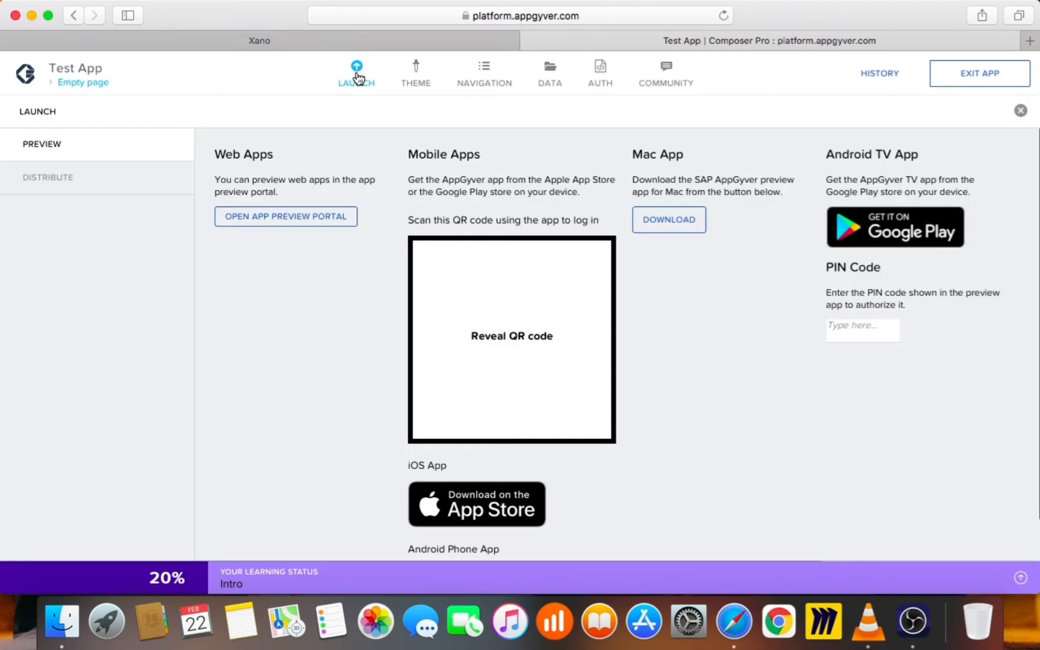
click(314, 224)
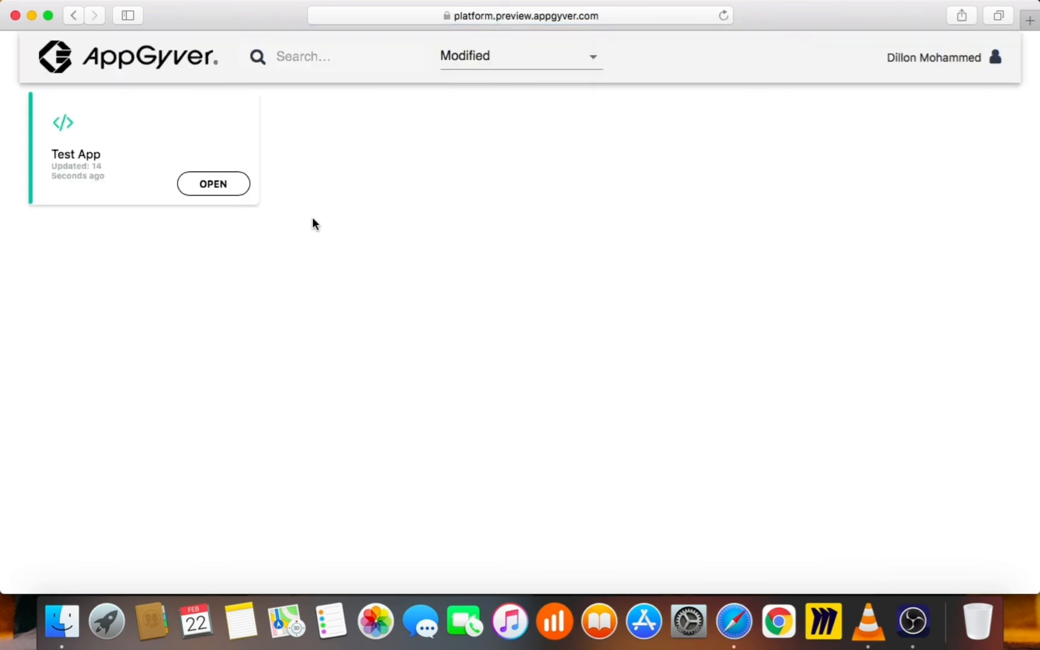
click(205, 185)
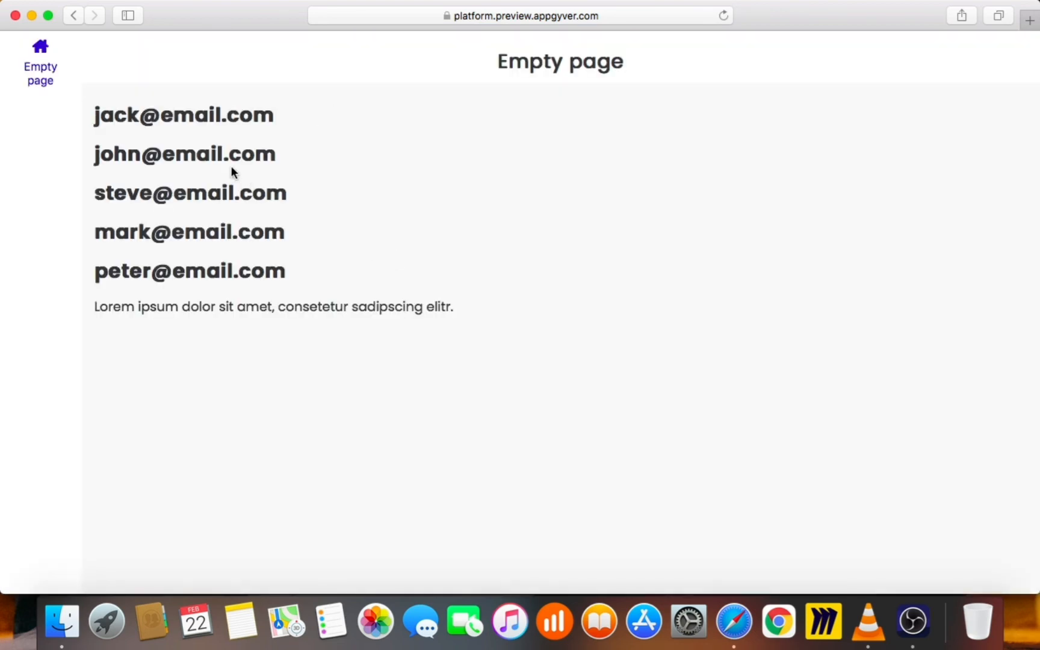
Check that the preview lists five Xano user emails, then close the preview window
drag(130, 115, 304, 278)
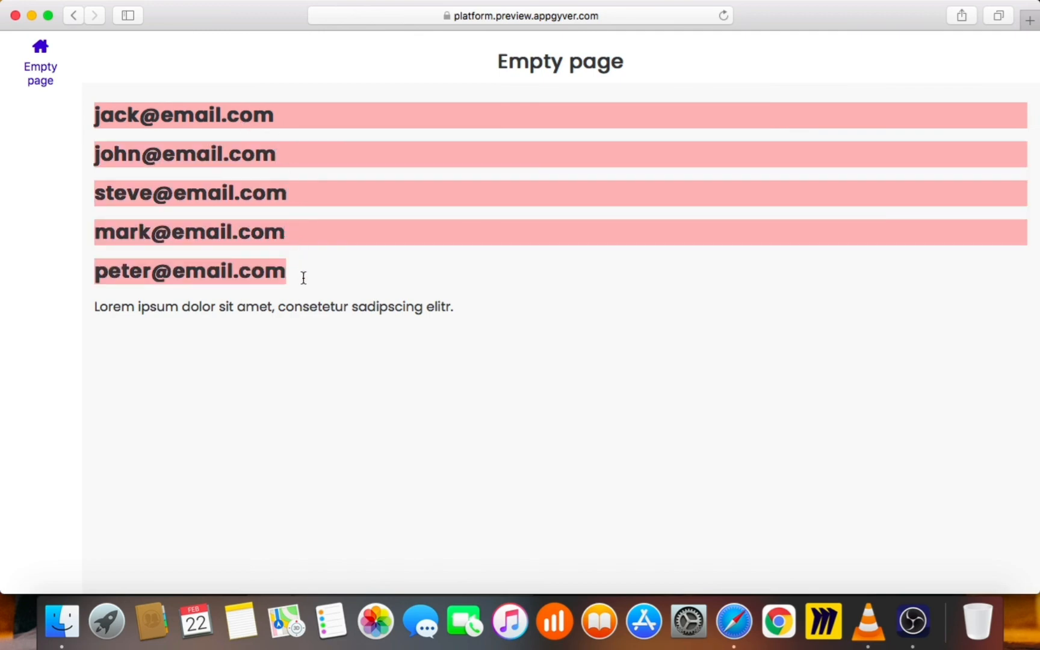
click(187, 243)
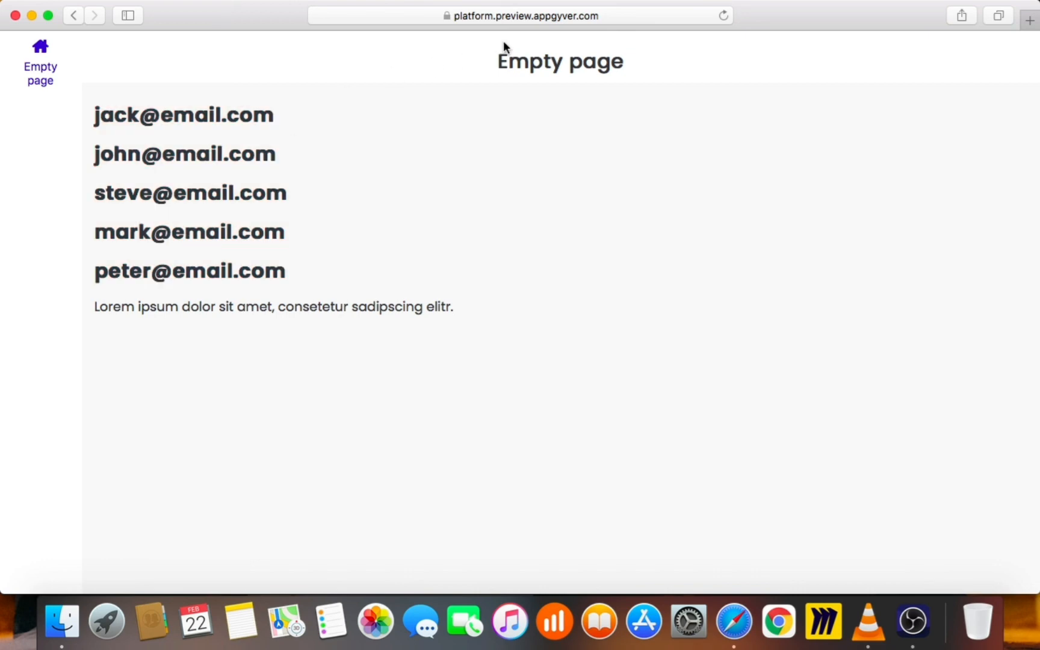
click(16, 15)
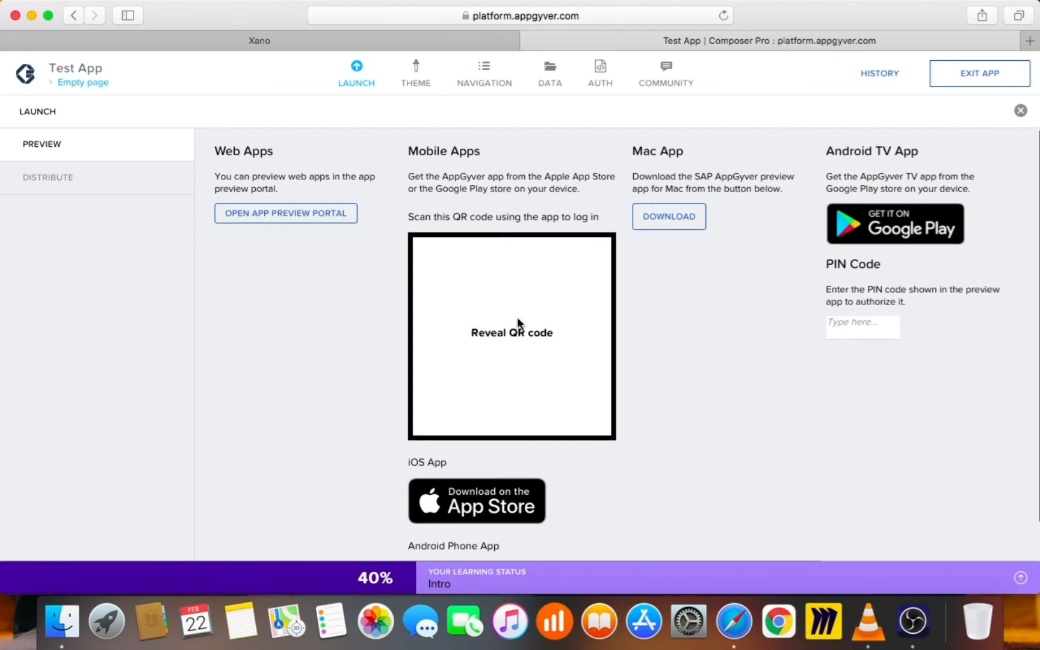
Switch to the Xano tab showing the user endpoint's inputs and function stack
scroll(517, 321, down, 2)
scroll(474, 421, up, 2)
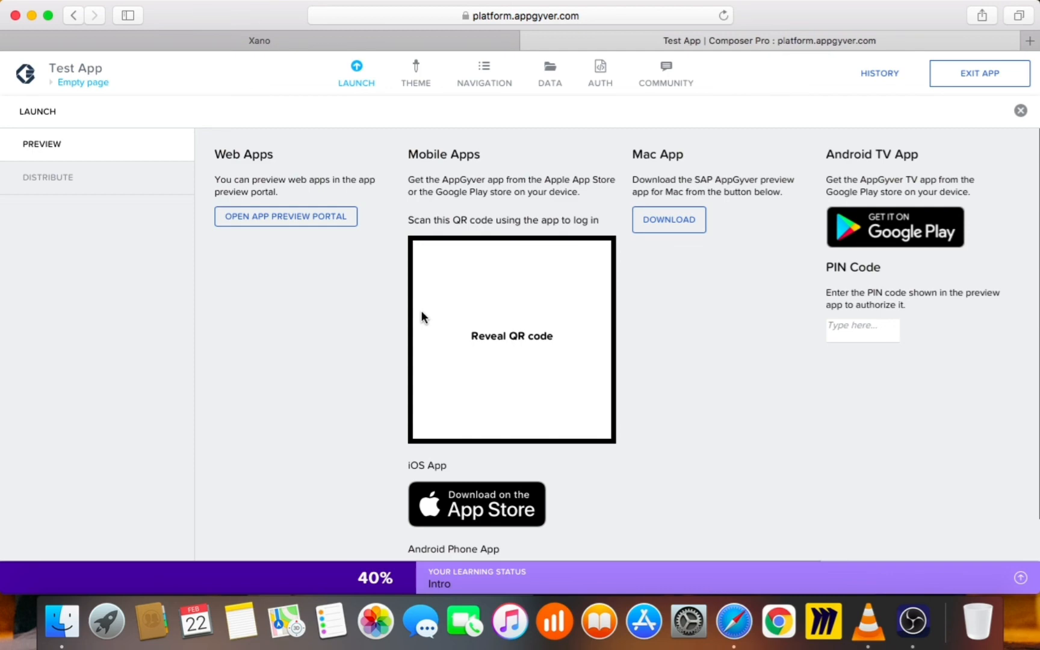
click(408, 42)
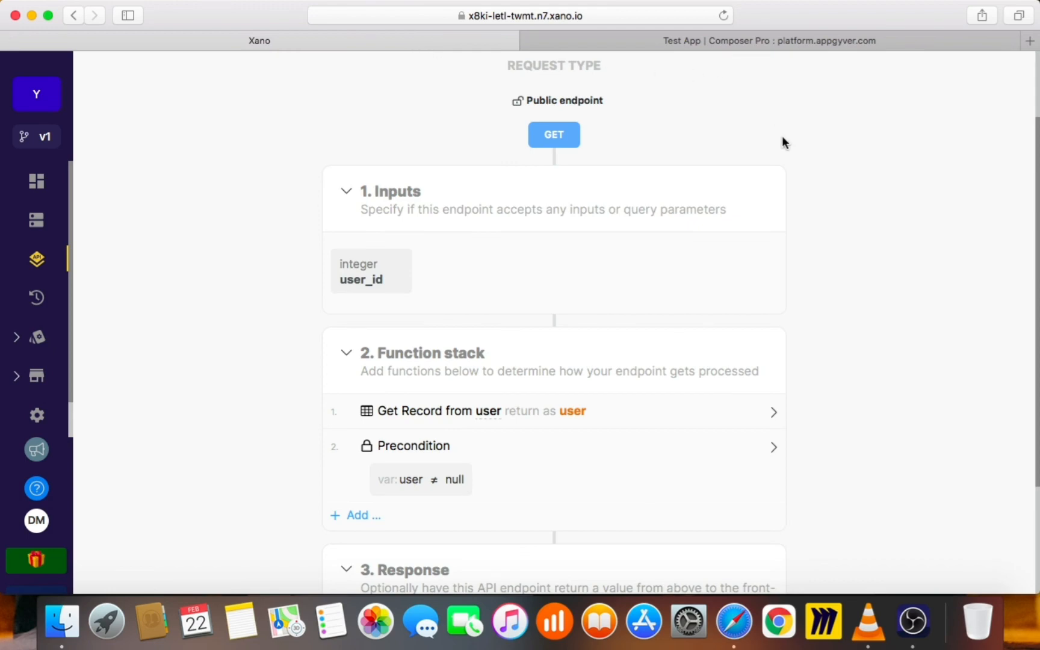
Back in Composer, browse Text 1's Data and Variables binding options, then close without binding
click(734, 42)
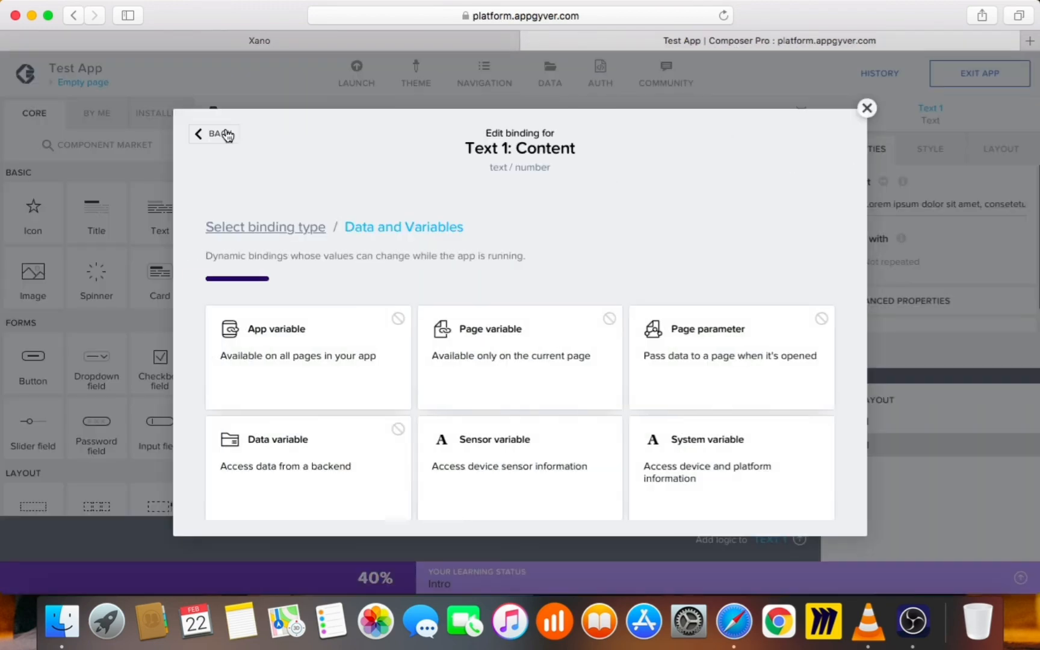
click(223, 132)
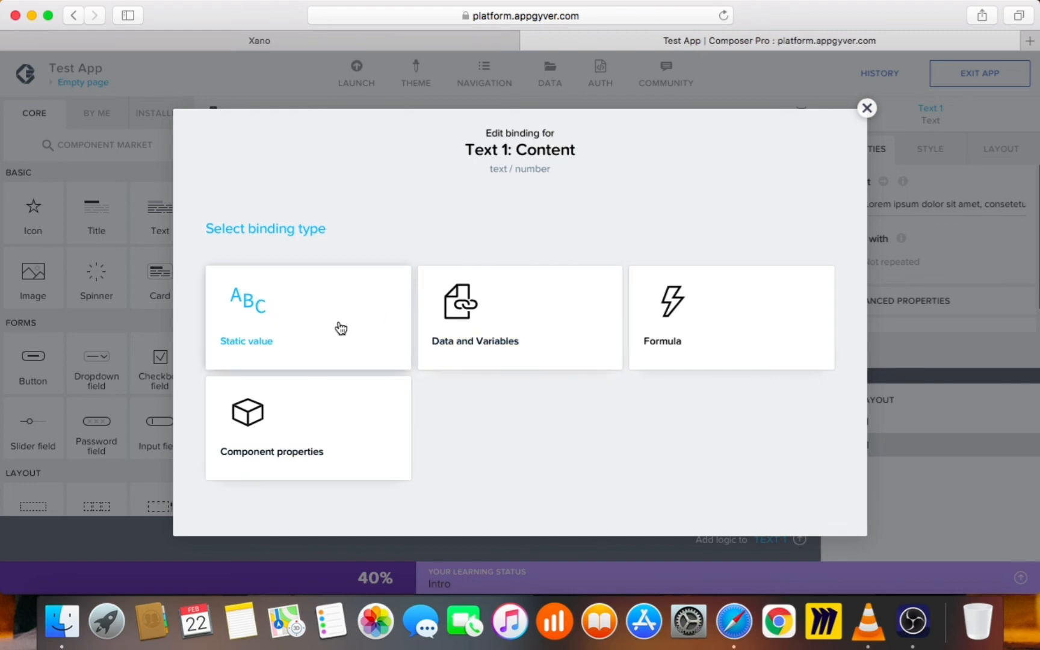
click(596, 344)
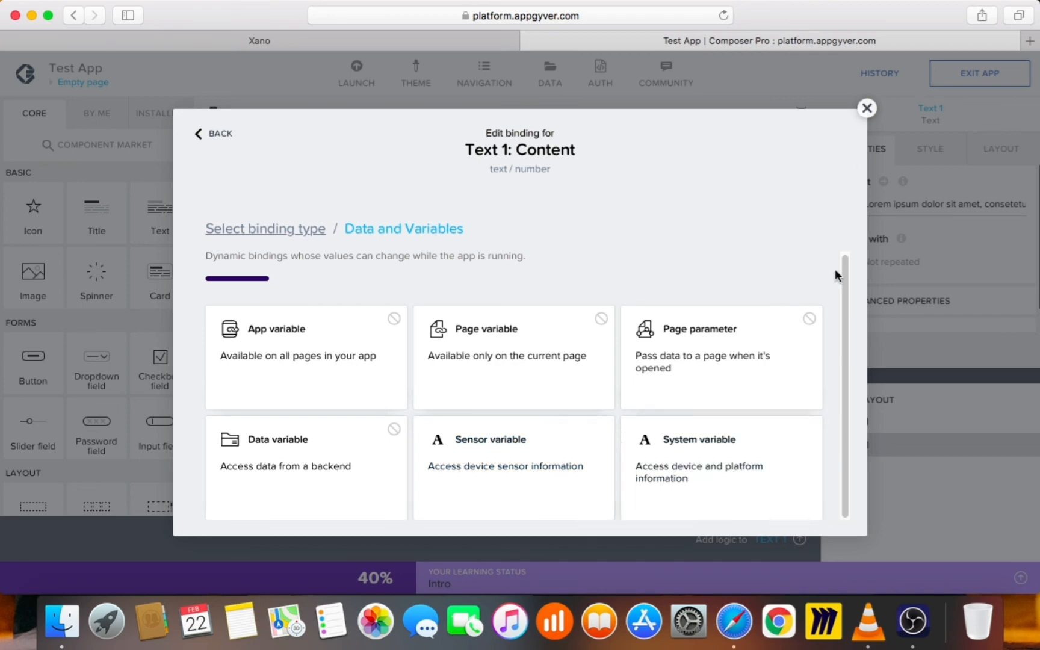
click(868, 108)
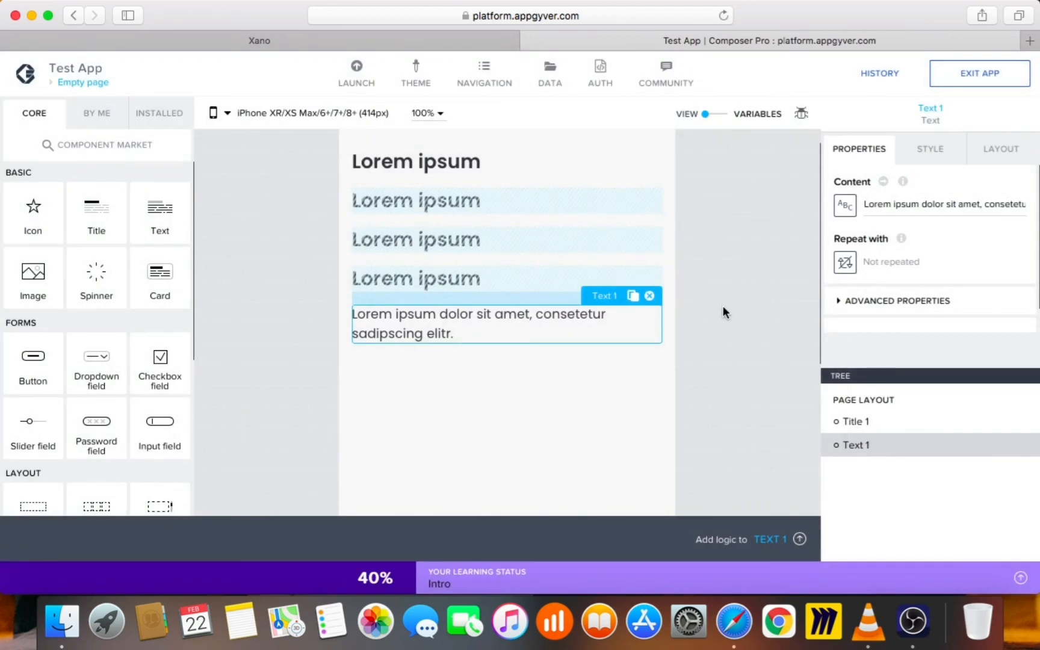
Delete the Text 1 lorem ipsum paragraph, leaving only Title 1, and save the app
click(649, 296)
click(696, 302)
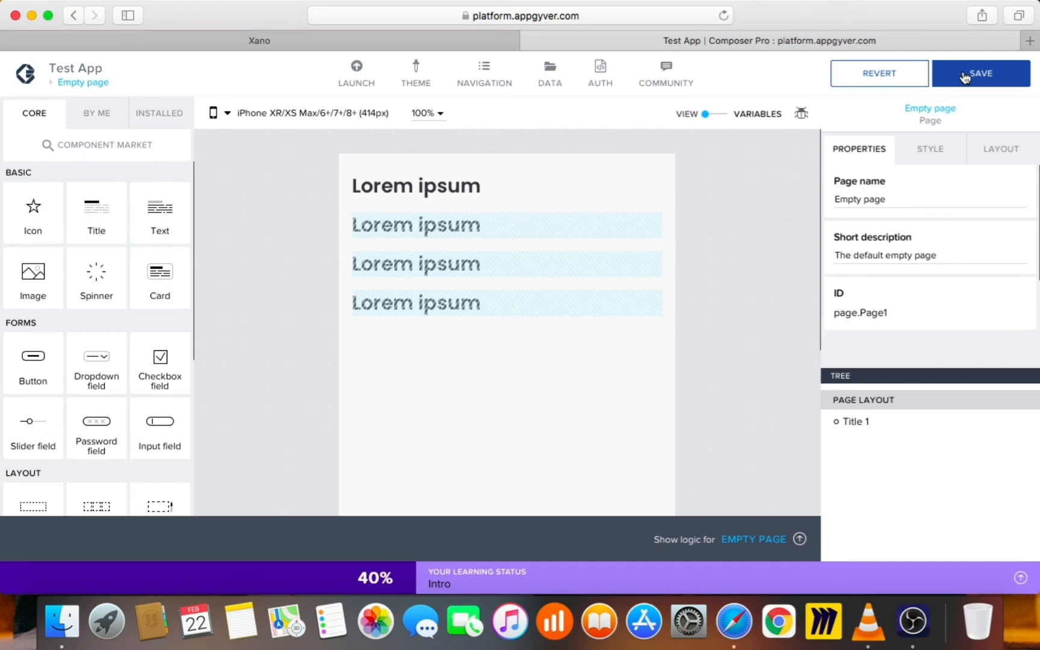
click(966, 77)
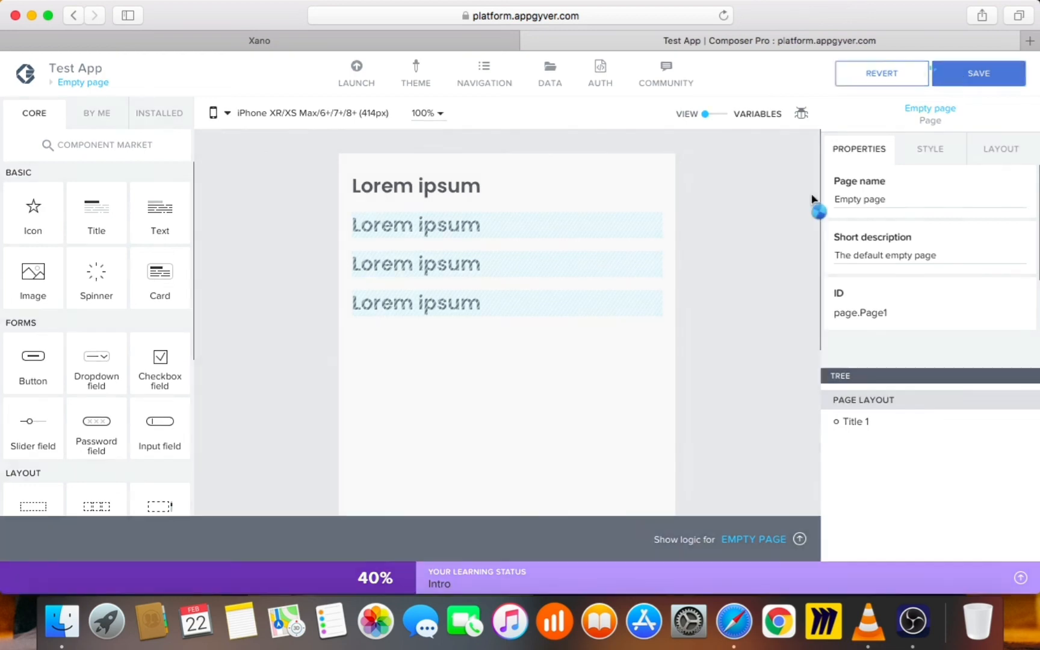